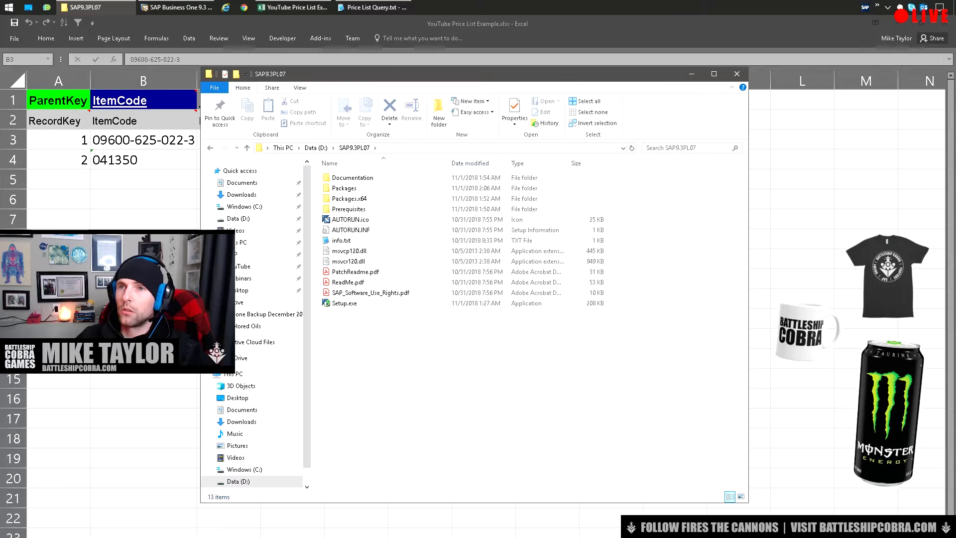
# Review the ItemCode column and the List 1–4 price columns in the Excel workbook
pyautogui.hotkey('alt', 'Tab')
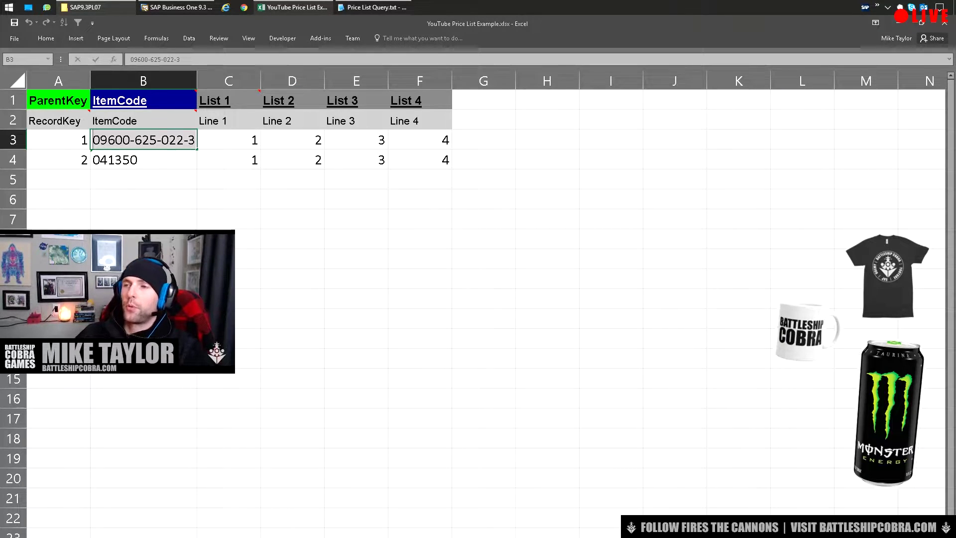
pyautogui.hotkey('ctrl', 'Home')
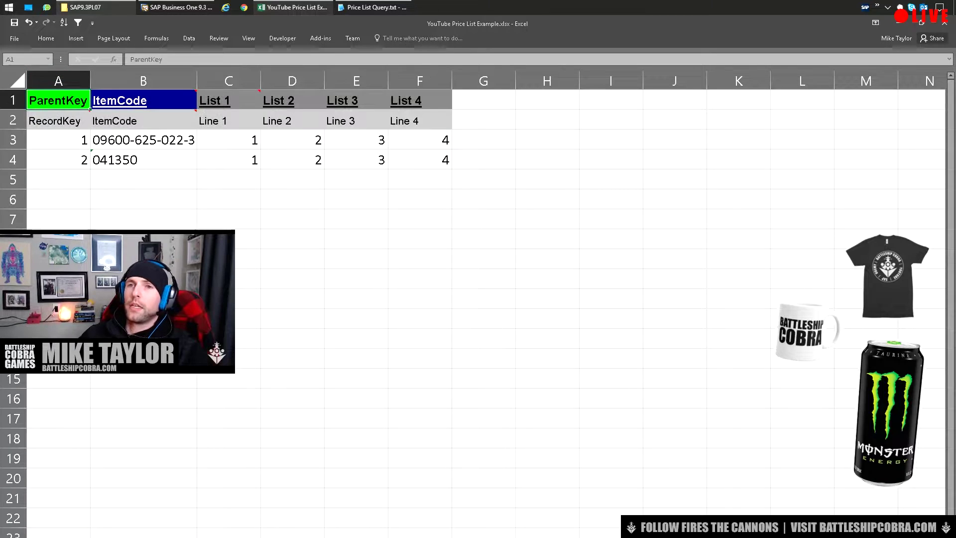
pyautogui.press('Right')
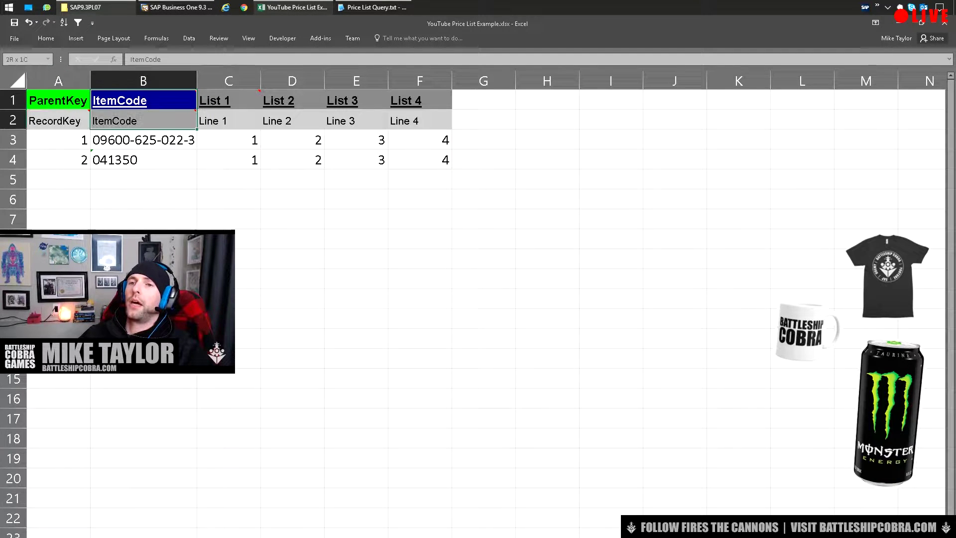
pyautogui.hotkey('ctrl', 'shift', 'Down')
pyautogui.press('Right')
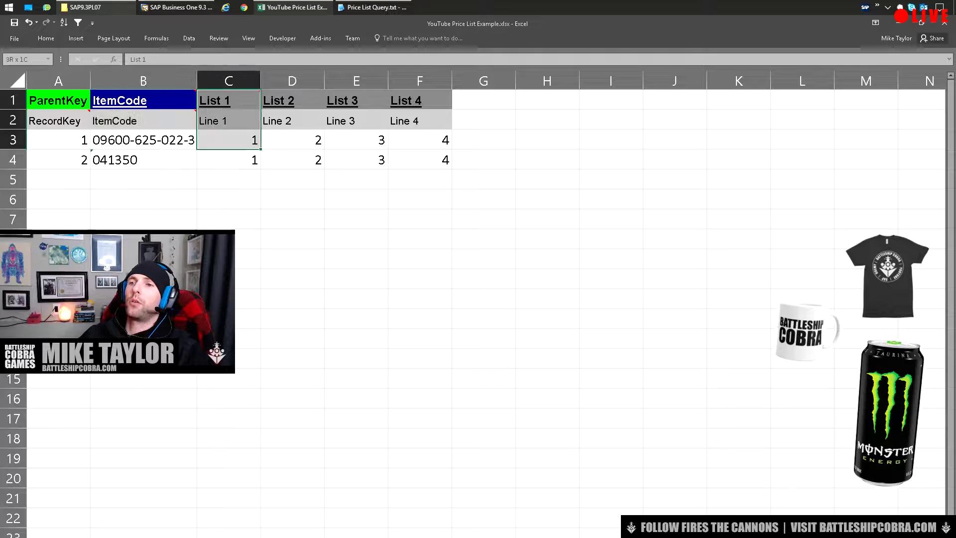
pyautogui.hotkey('ctrl', 'shift', 'Down')
pyautogui.press('Right')
pyautogui.hotkey('ctrl', 'shift', 'Down')
pyautogui.press('Right')
pyautogui.hotkey('ctrl', 'shift', 'Down')
pyautogui.press('Right')
pyautogui.hotkey('ctrl', 'shift', 'Down')
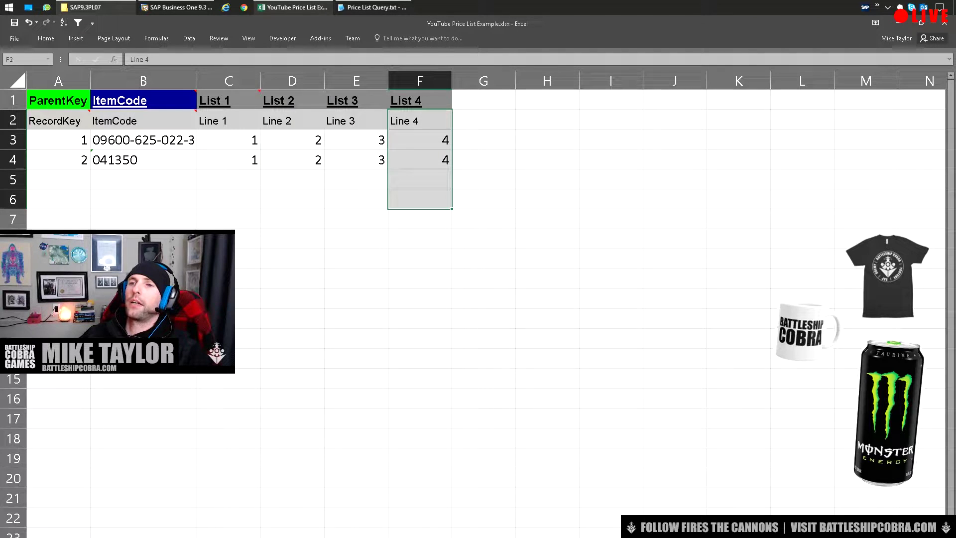
pyautogui.moveTo(143, 100); pyautogui.dragTo(143, 140)
pyautogui.press('Right')
pyautogui.hotkey('ctrl', 'shift', 'Down')
pyautogui.press('Right')
pyautogui.hotkey('ctrl', 'shift', 'Down')
pyautogui.press('Right')
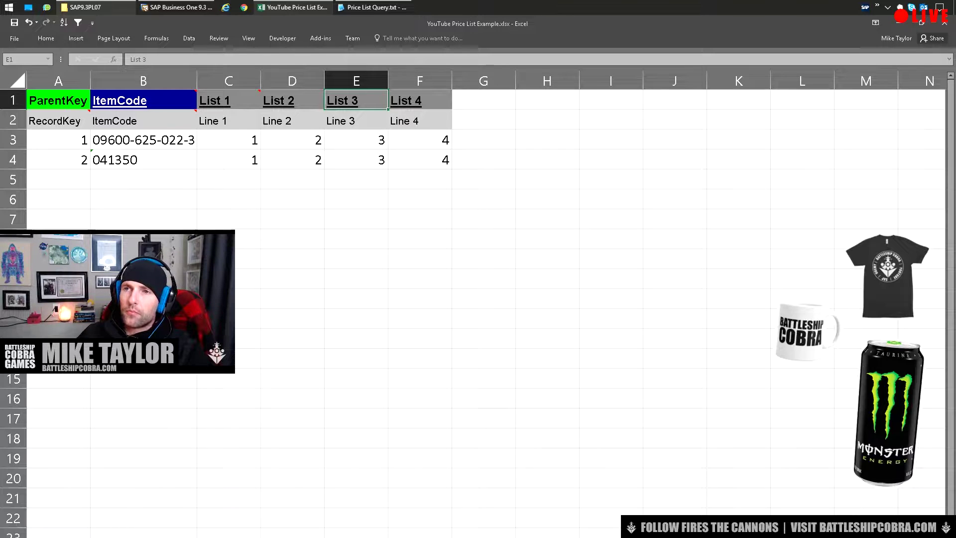
pyautogui.click(143, 140)
pyautogui.hotkey('alt', 'Tab')
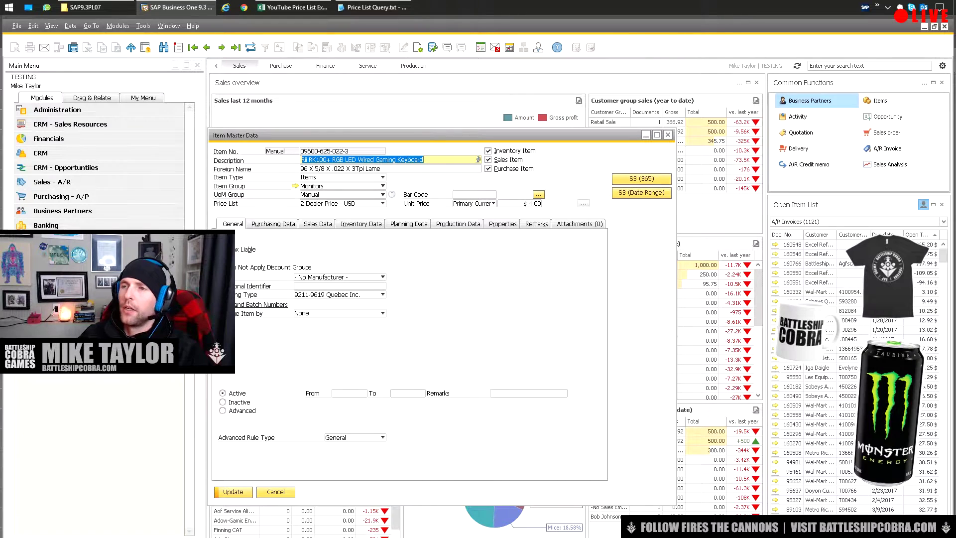
# Browse the item's Price List dropdown choices without changing the selection
pyautogui.click(382, 203)
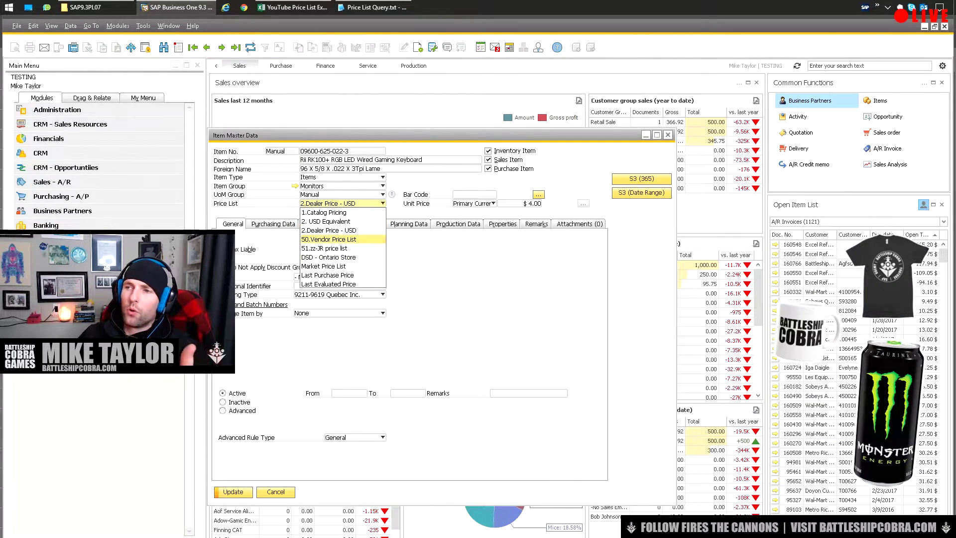
pyautogui.press('Escape')
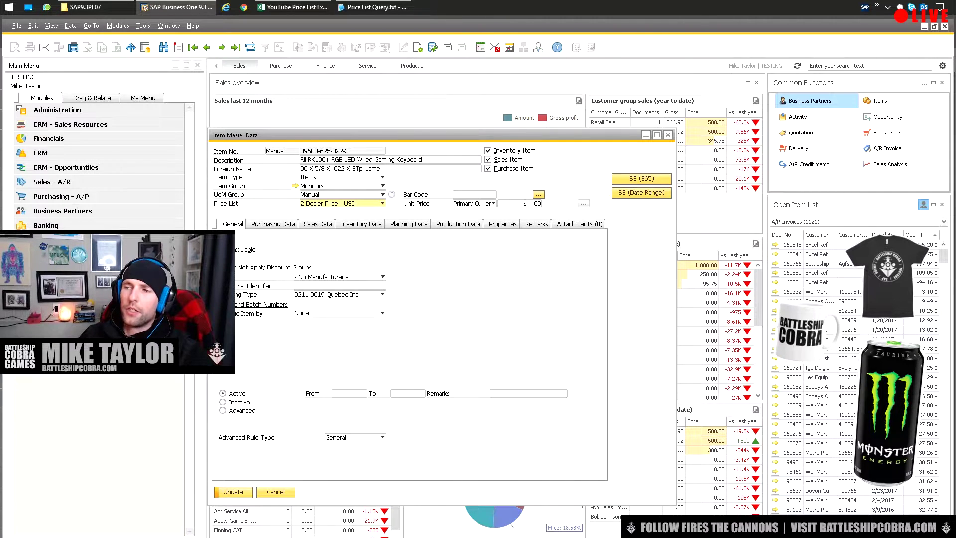
pyautogui.hotkey('alt', 'Down')
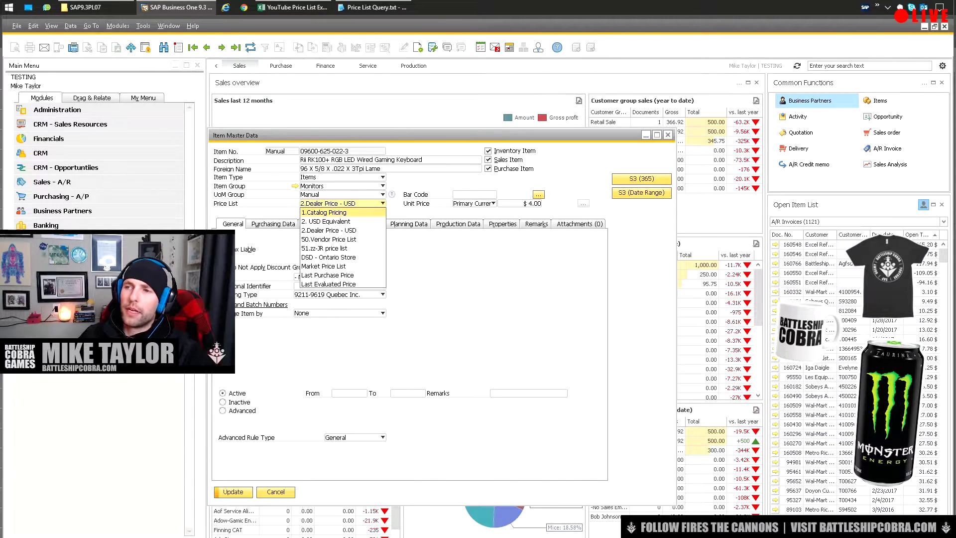
pyautogui.press('Escape')
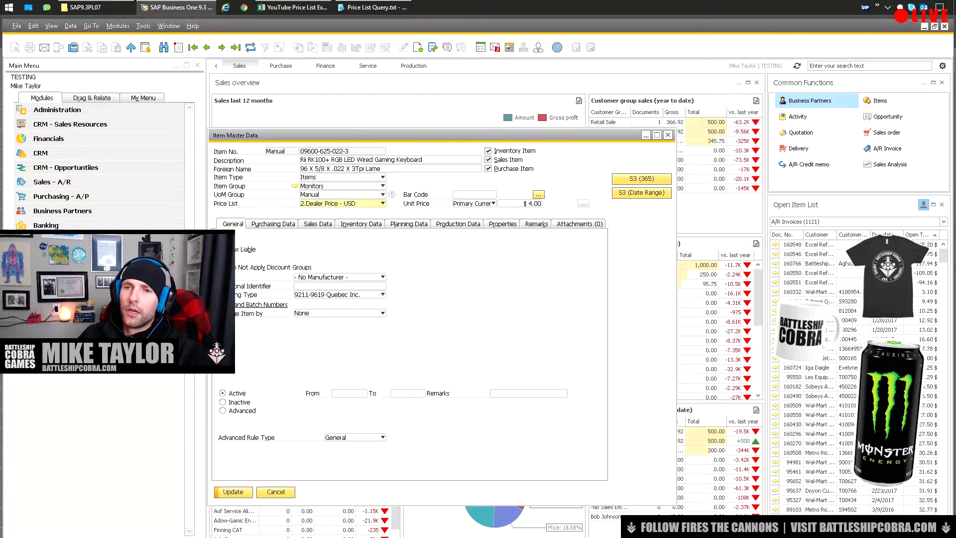
# View the Inventory Price Lists setup window, close it, and return to Excel
pyautogui.hotkey('ctrl', 'Tab')
pyautogui.press('Return')
pyautogui.press('Down')
pyautogui.press('Return')
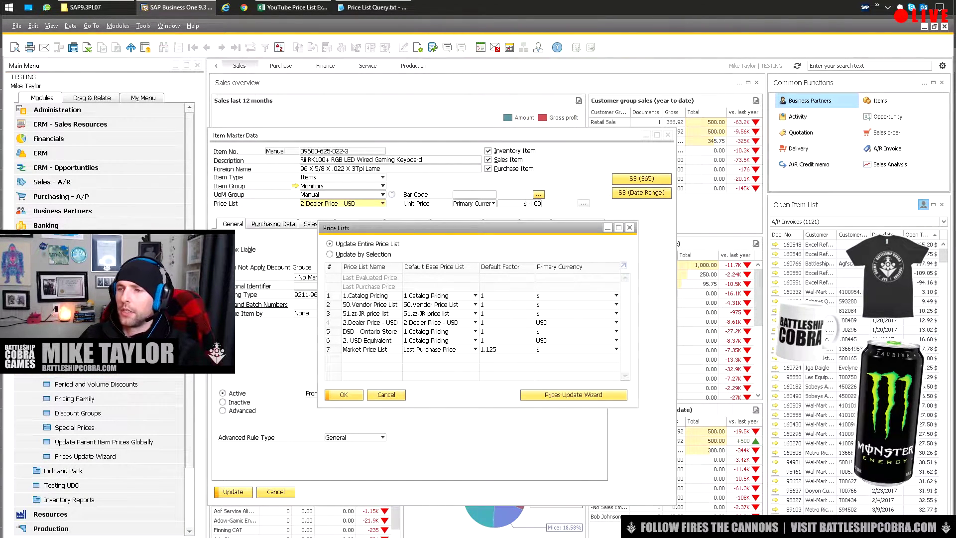
pyautogui.press('Escape')
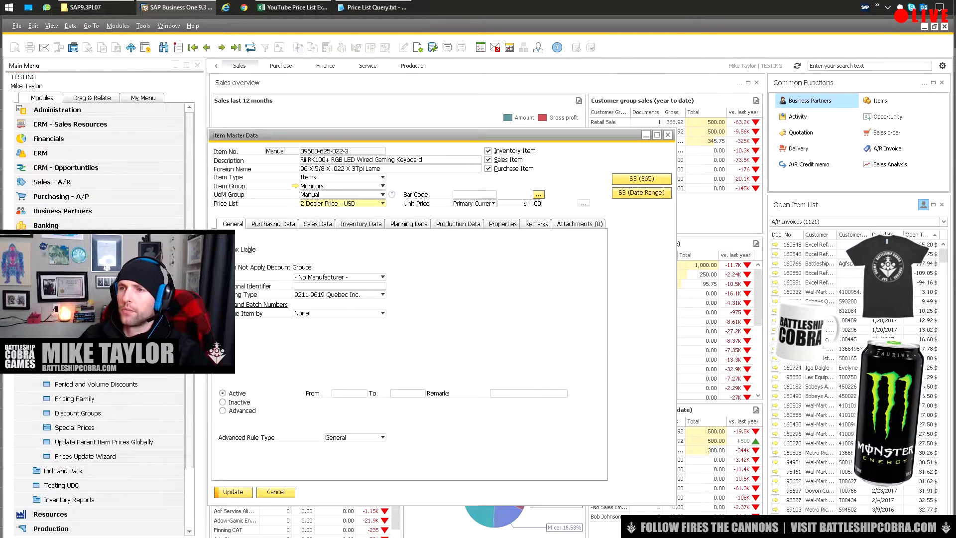
pyautogui.hotkey('alt', 'Tab')
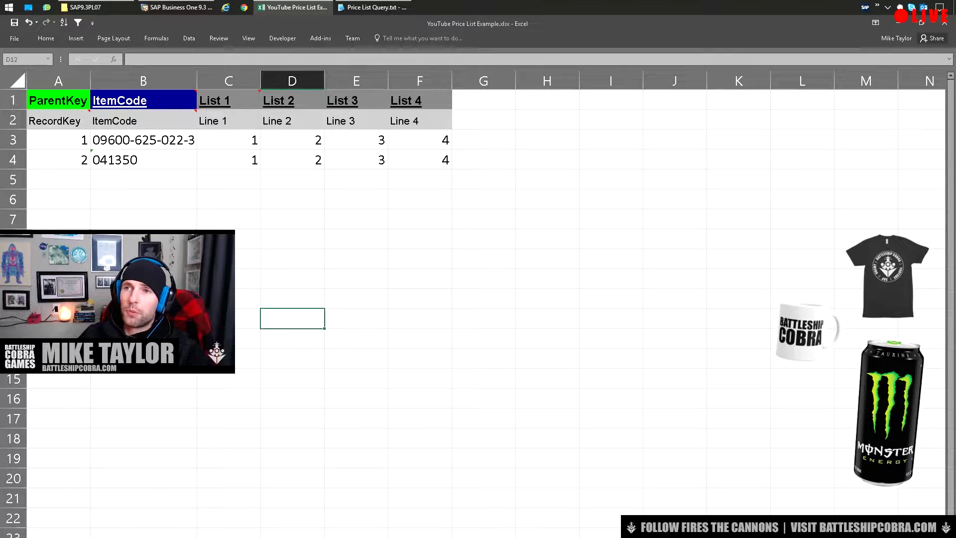
# Look over the List 1–4 price block and item rows on the List sheet
pyautogui.moveTo(229, 100); pyautogui.dragTo(420, 160)
pyautogui.click(142, 120)
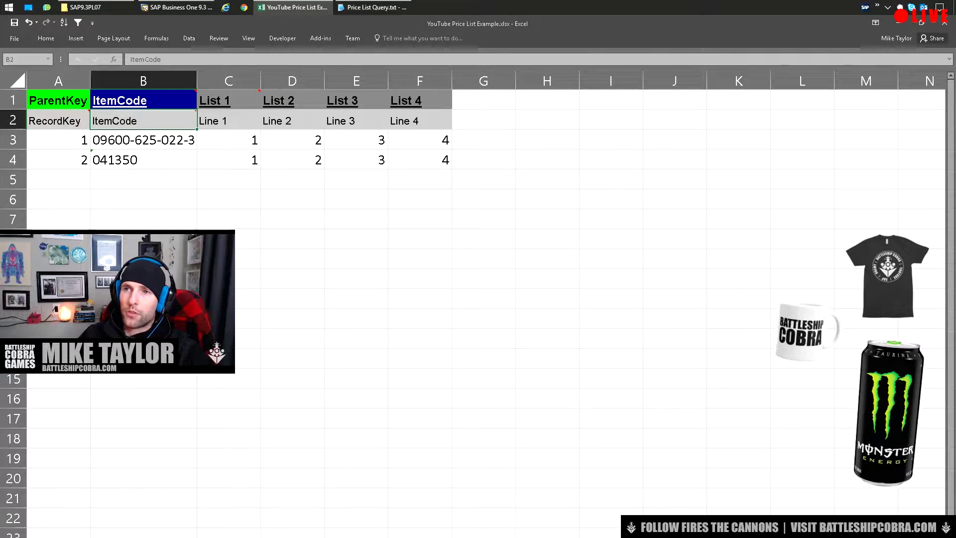
pyautogui.moveTo(143, 140); pyautogui.dragTo(143, 160)
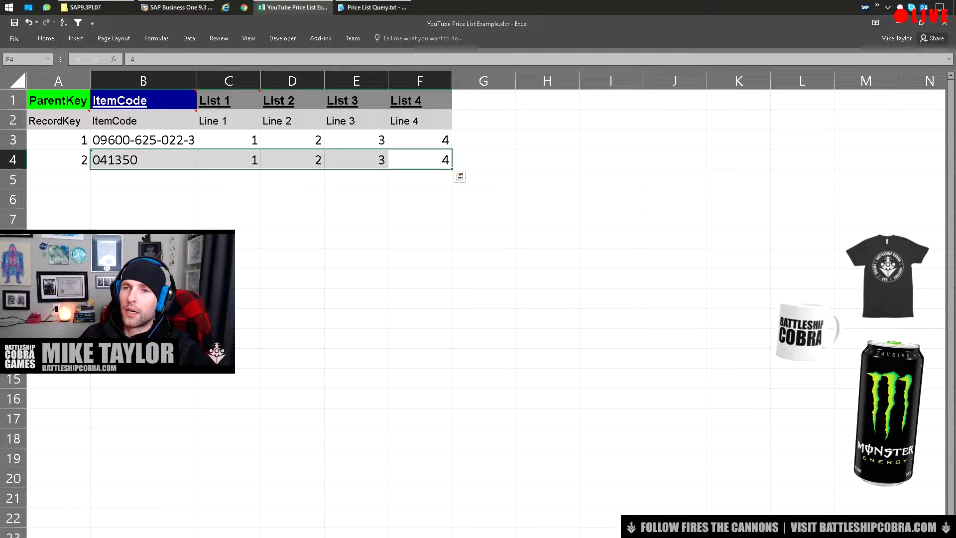
pyautogui.click(143, 259)
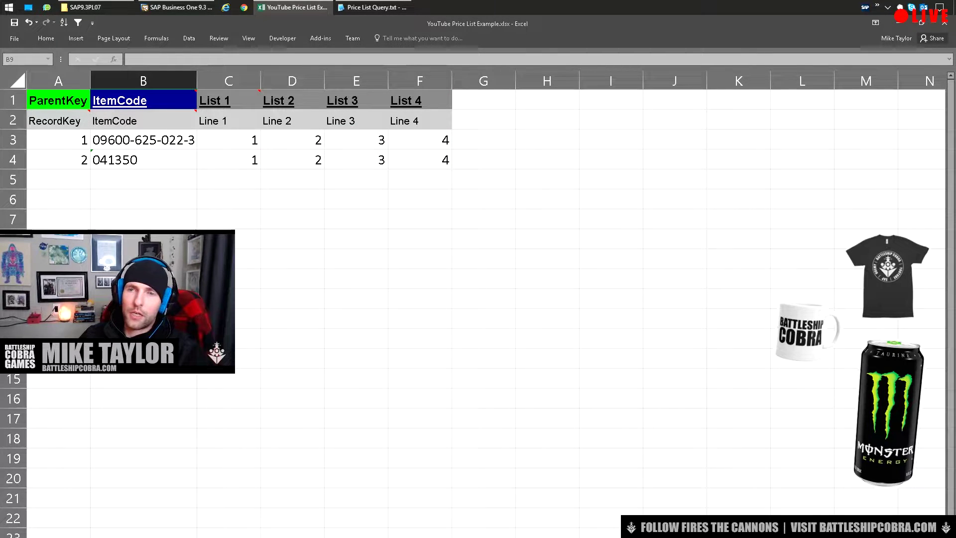
pyautogui.click(142, 140)
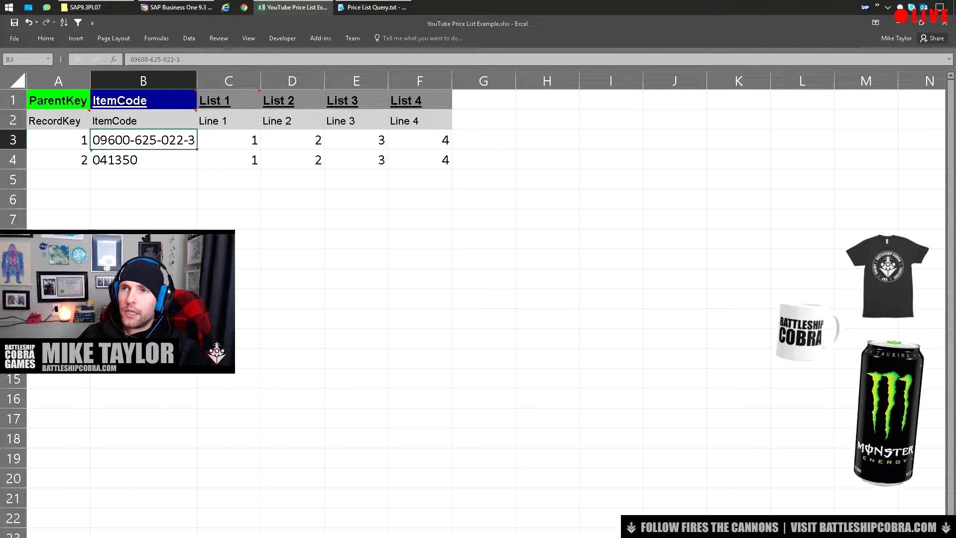
pyautogui.doubleClick(194, 139)
pyautogui.moveTo(194, 140); pyautogui.dragTo(92, 140)
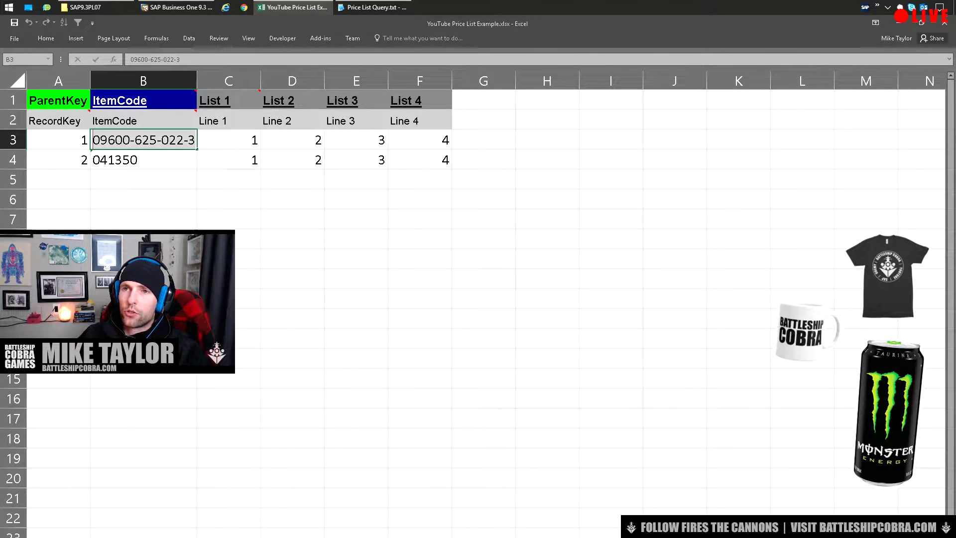
pyautogui.press('Escape')
pyautogui.hotkey('ctrl', 'pagedown')
# Copy the two item codes from the List sheet into the price detail sheet
pyautogui.click(287, 268)
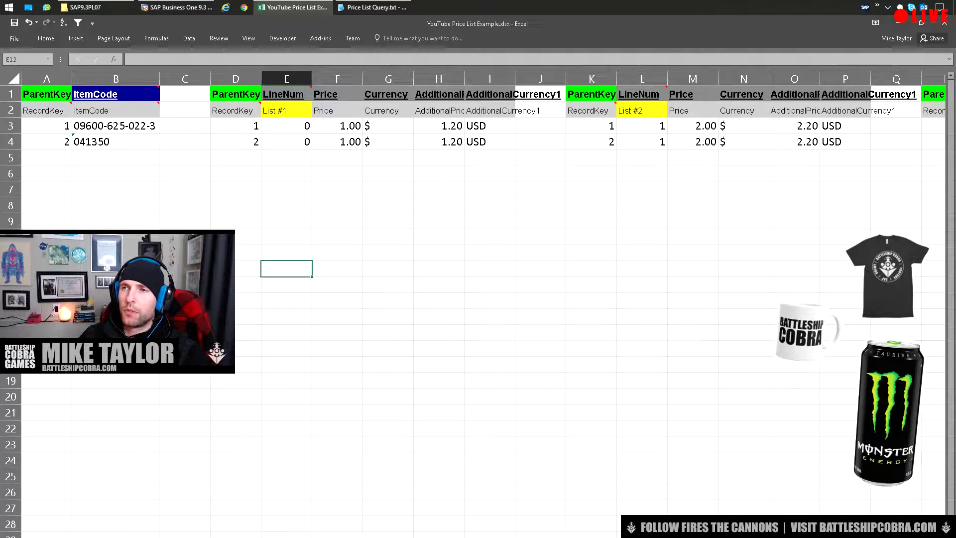
pyautogui.hscroll(5, 478, 299)
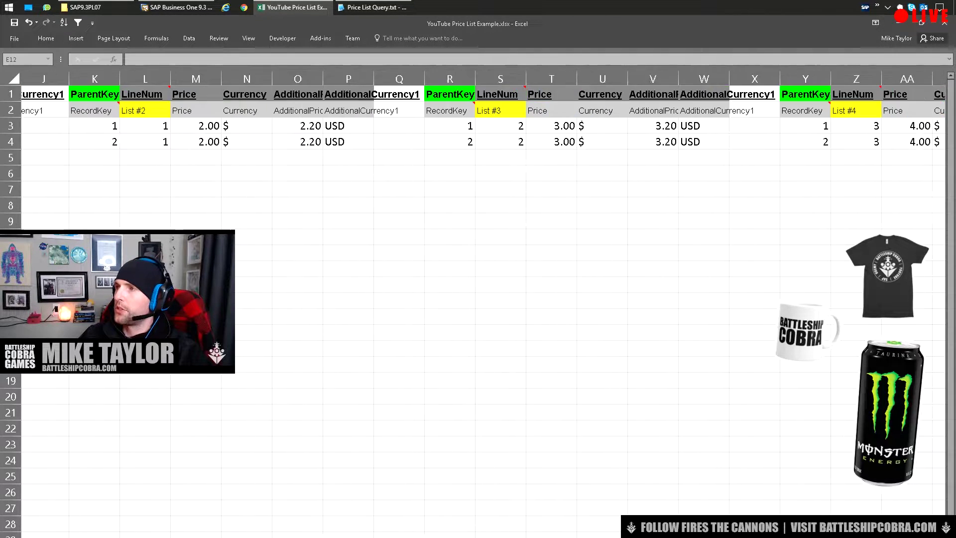
pyautogui.hscroll(-5, 479, 299)
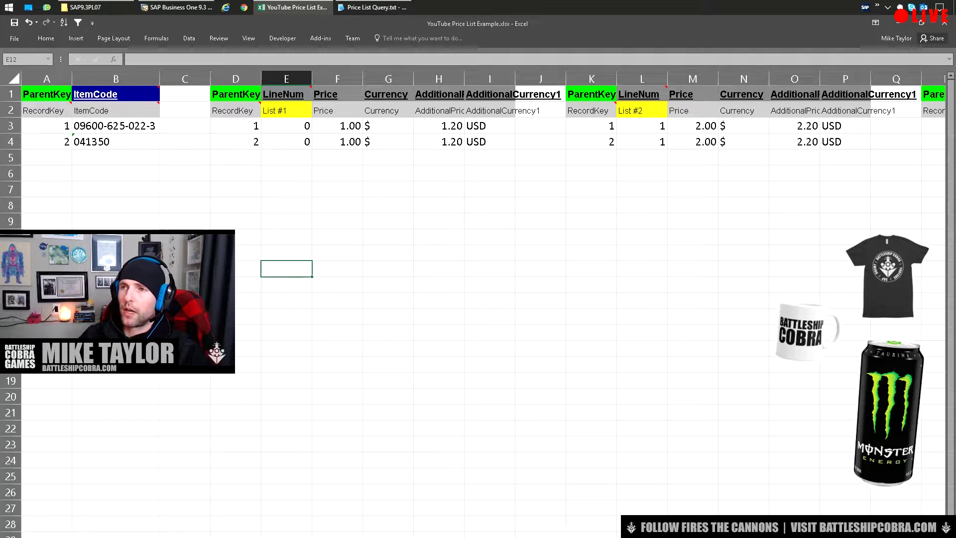
pyautogui.click(338, 205)
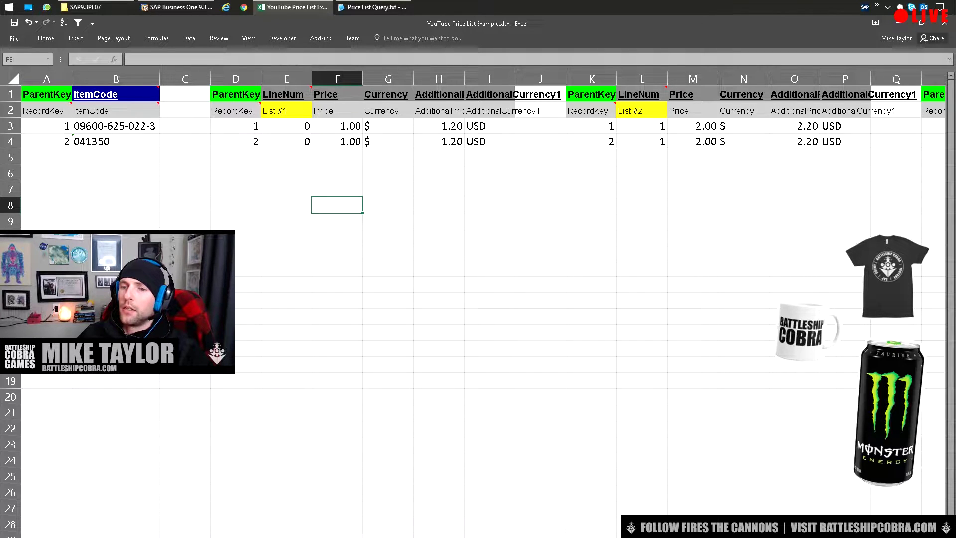
pyautogui.hotkey('ctrl', 'pageup')
pyautogui.hotkey('shift', 'Down')
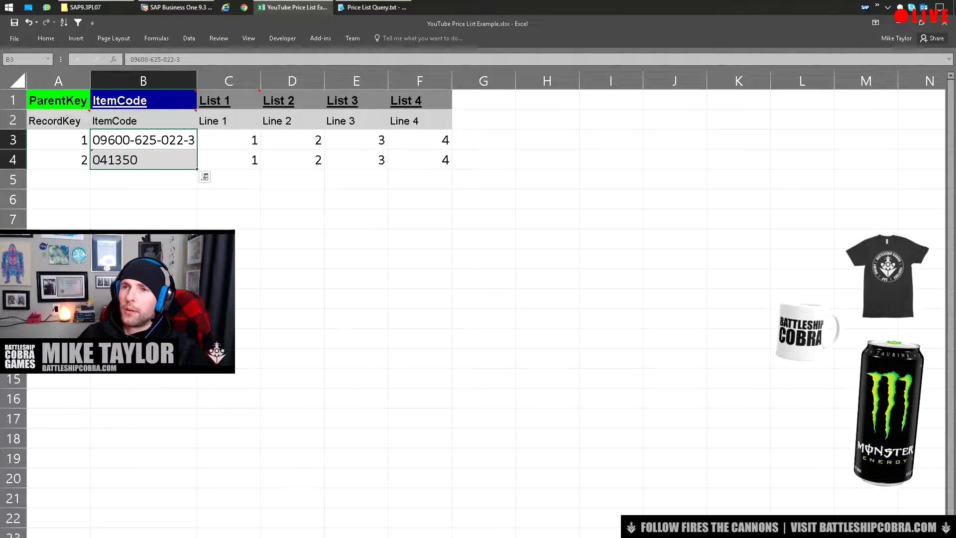
pyautogui.hotkey('ctrl', 'c')
pyautogui.hotkey('ctrl', 'pagedown')
pyautogui.click(116, 126)
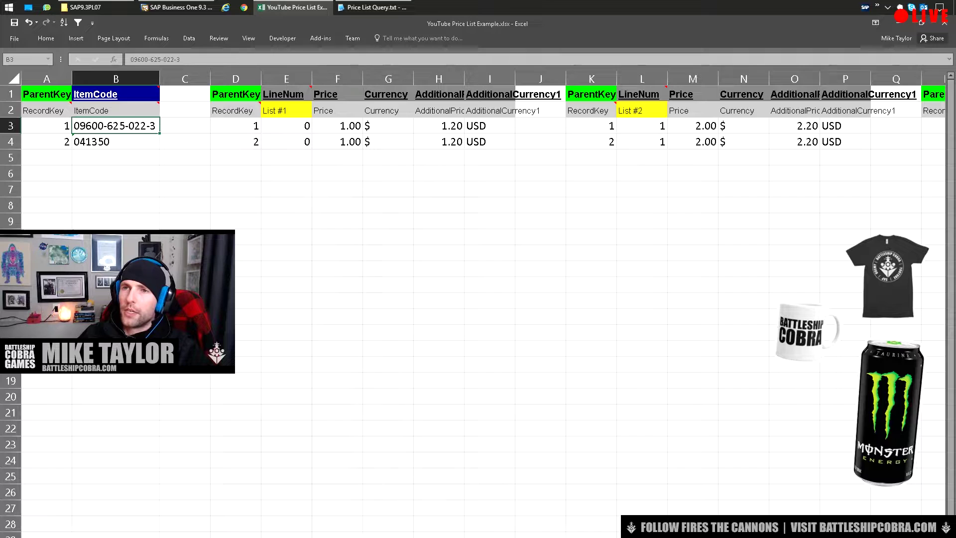
pyautogui.hotkey('shift', 'Down')
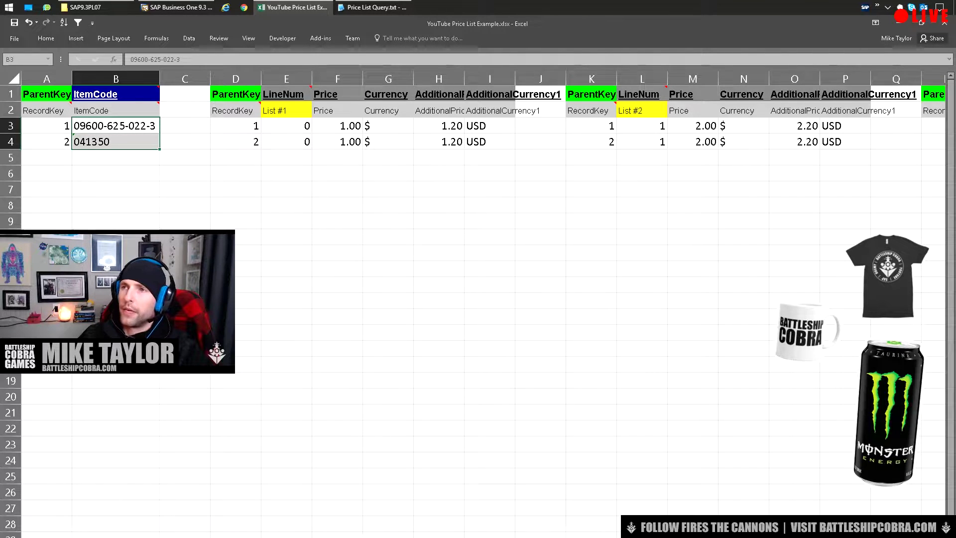
# Paste both items' List 1 prices into the List #1 Price column
pyautogui.hotkey('ctrl', 'pageup')
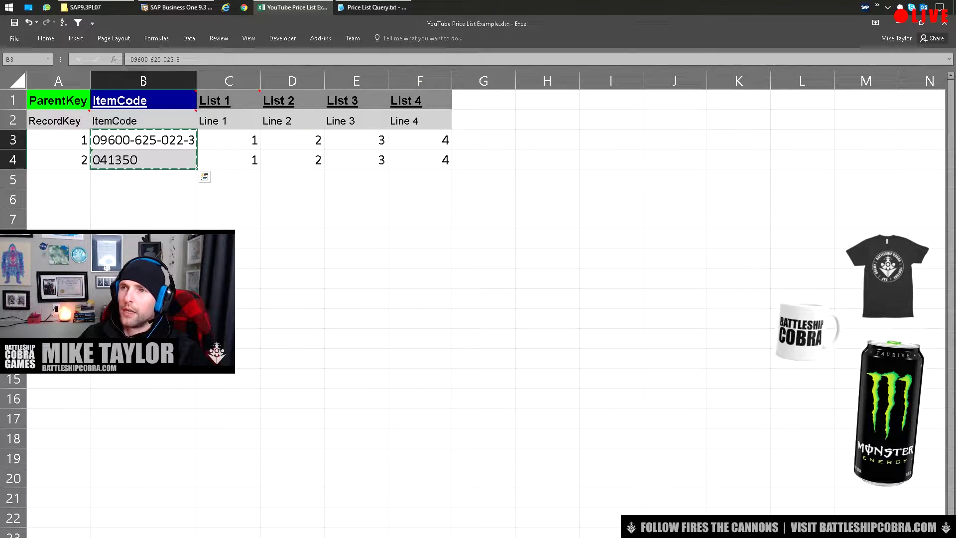
pyautogui.click(229, 140)
pyautogui.hotkey('shift', 'Down')
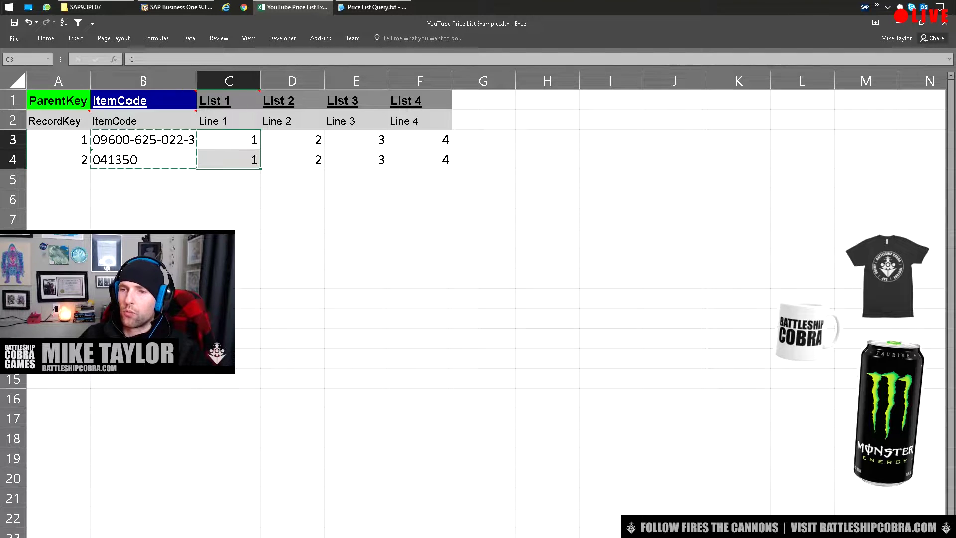
pyautogui.hotkey('ctrl', 'pagedown')
pyautogui.hotkey('ctrl', 'v')
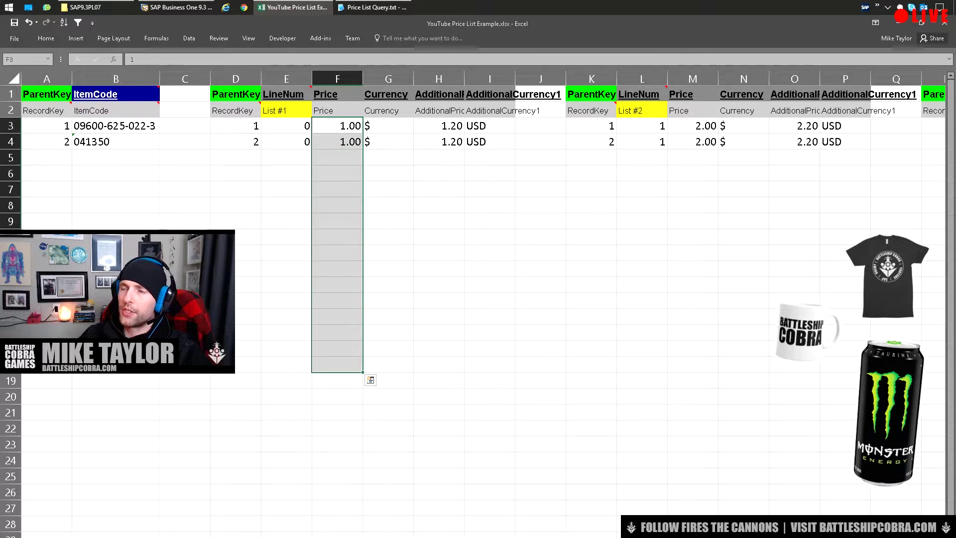
# Fill List #2's LineNum and Price cells with the List 2 values (2.00)
pyautogui.hotkey('ctrl', 'pageup')
pyautogui.press('Right')
pyautogui.hotkey('shift', 'Down')
pyautogui.hotkey('shift', 'Down')
pyautogui.hotkey('shift', 'Down')
pyautogui.hotkey('ctrl', 'v')
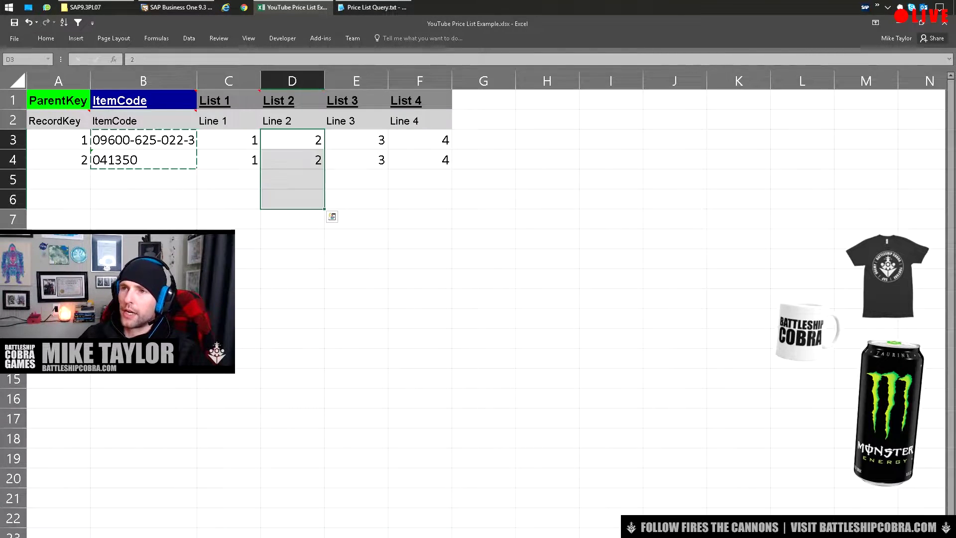
pyautogui.hotkey('ctrl', 'pagedown')
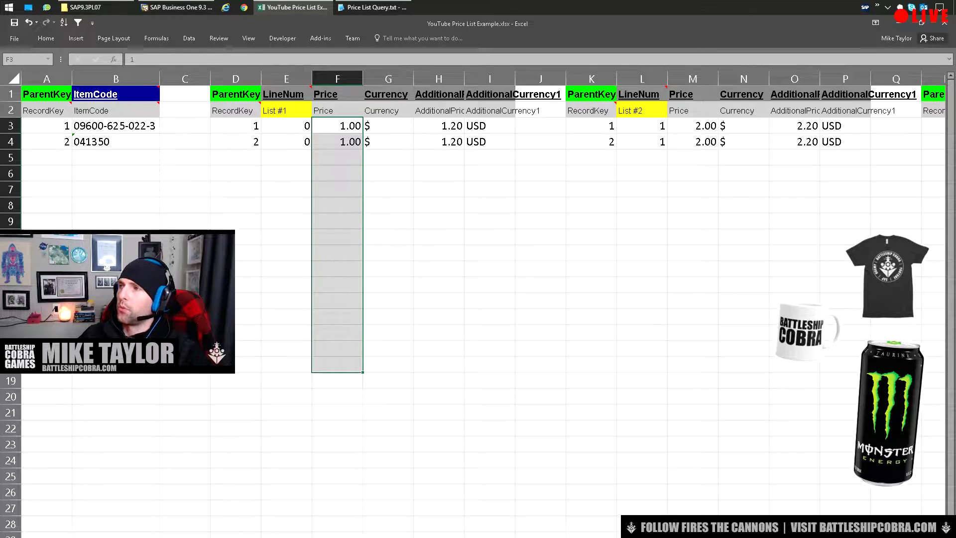
pyautogui.click(642, 125)
pyautogui.hotkey('ctrl', 'v')
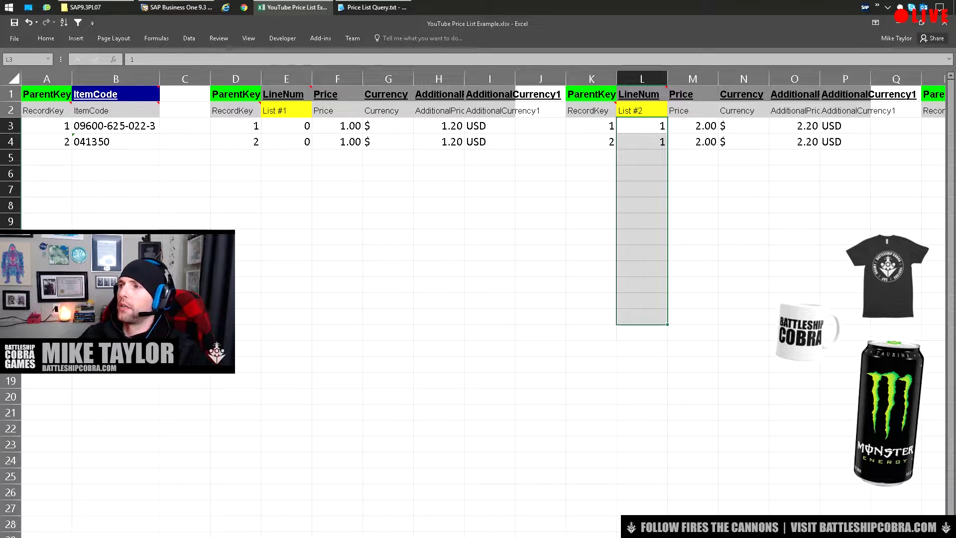
pyautogui.press('Right')
pyautogui.hotkey('shift', 'Down')
pyautogui.hotkey('shift', 'Down')
pyautogui.hotkey('shift', 'Down')
pyautogui.hotkey('shift', 'Down')
pyautogui.hotkey('shift', 'Down')
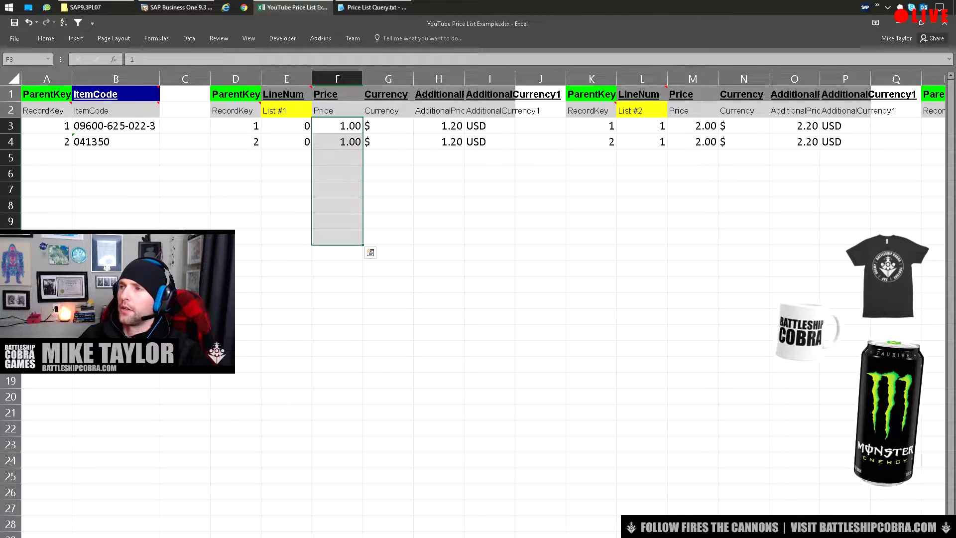
pyautogui.hotkey('shift', 'Up')
pyautogui.hotkey('shift', 'Up')
pyautogui.hotkey('shift', 'Up')
pyautogui.hotkey('shift', 'Up')
pyautogui.hotkey('shift', 'Down')
pyautogui.hotkey('shift', 'Down')
pyautogui.hotkey('shift', 'Down')
pyautogui.hotkey('shift', 'Down')
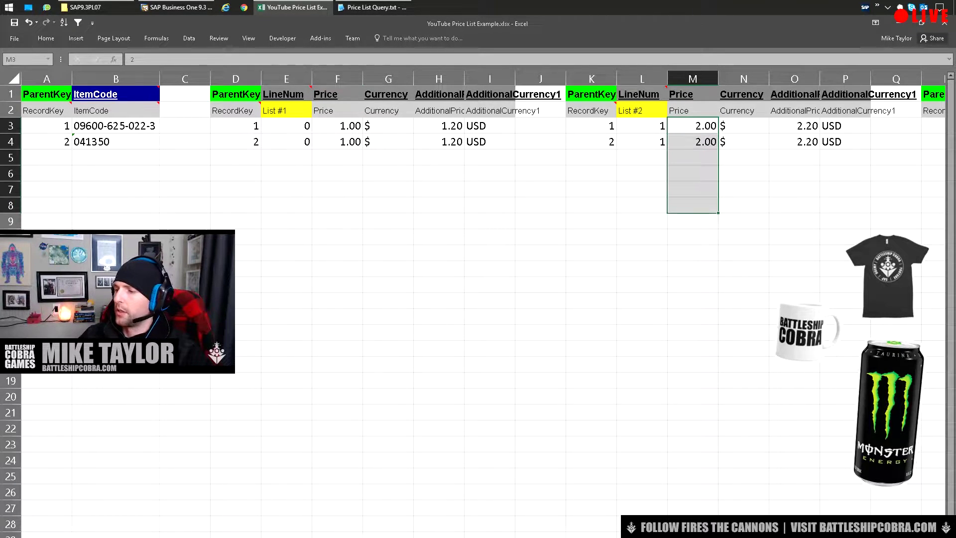
# Fill List #3's Price column with 3.00 and select the RecordKey values in column A
pyautogui.hscroll(3, 478, 249)
pyautogui.click(656, 126)
pyautogui.hotkey('shift', 'Down')
pyautogui.hotkey('shift', 'Down')
pyautogui.hotkey('shift', 'Down')
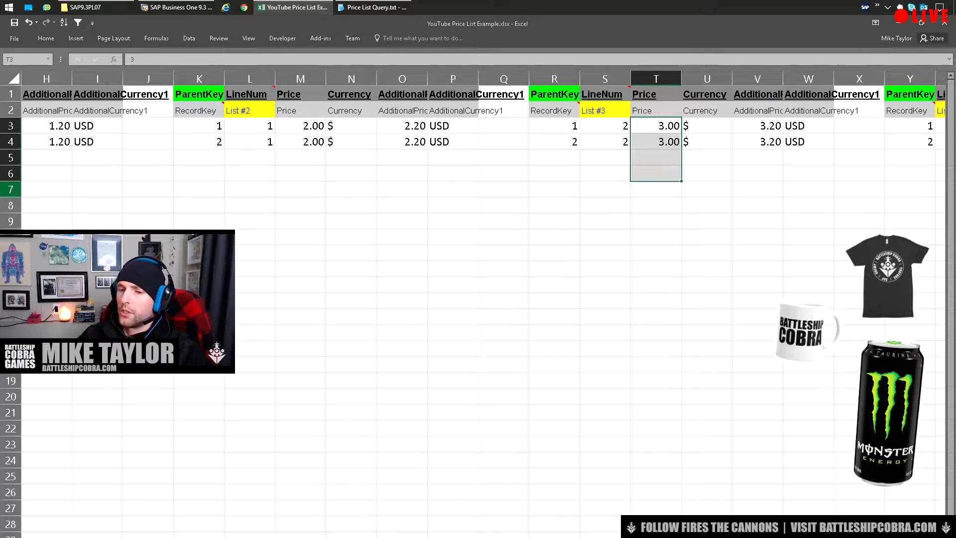
pyautogui.hscroll(-5, 478, 299)
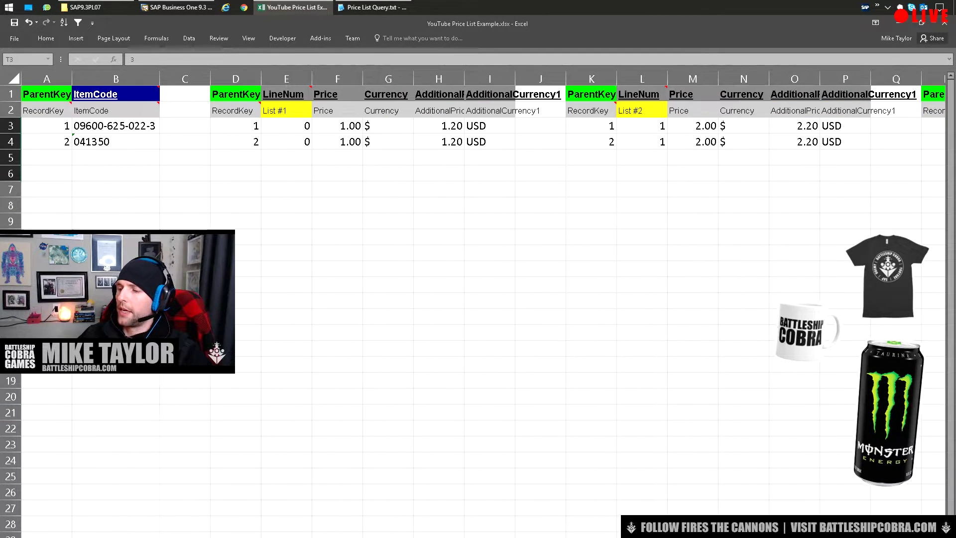
pyautogui.moveTo(47, 125); pyautogui.dragTo(72, 149)
pyautogui.moveTo(235, 126); pyautogui.dragTo(236, 142)
pyautogui.moveTo(337, 126); pyautogui.dragTo(338, 190)
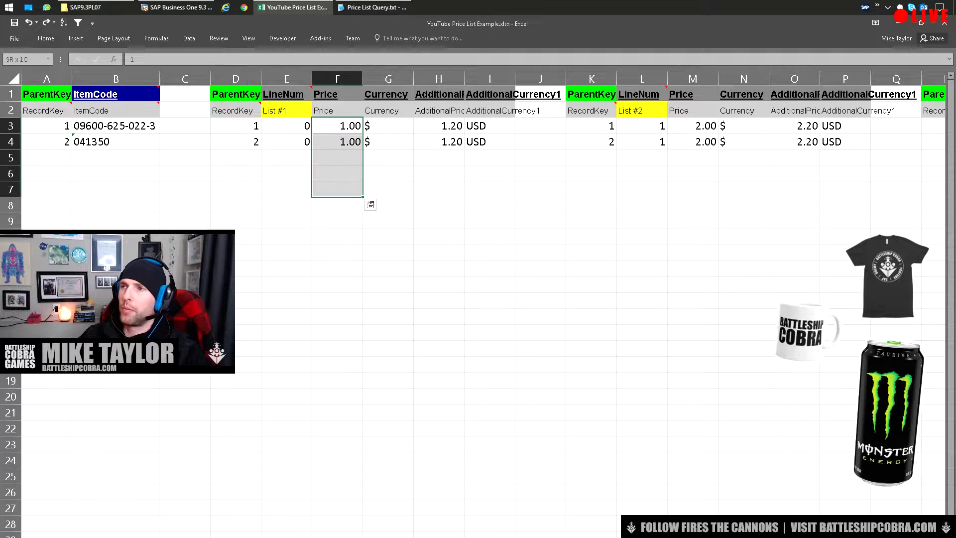
pyautogui.moveTo(235, 125); pyautogui.dragTo(236, 269)
pyautogui.moveTo(592, 125); pyautogui.dragTo(591, 269)
pyautogui.hscroll(3, 483, 174)
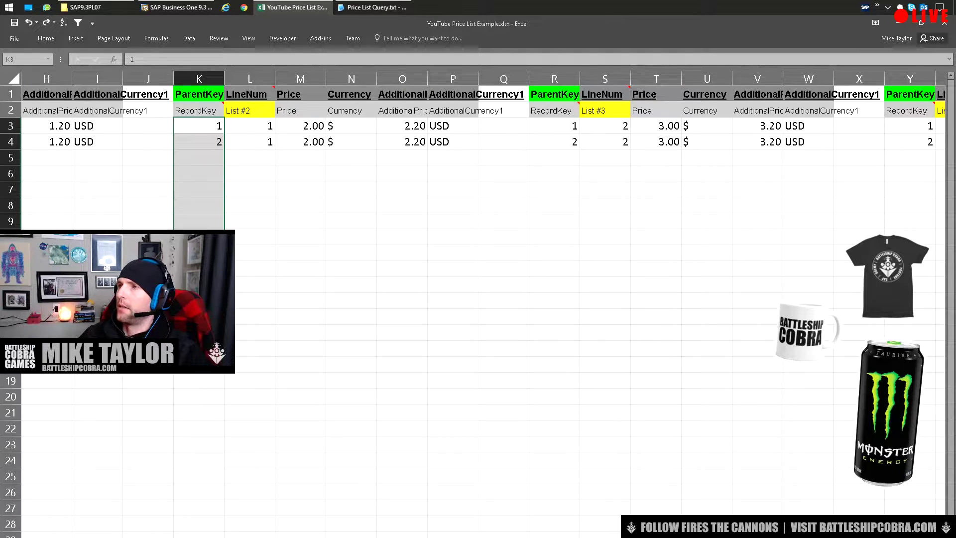
pyautogui.moveTo(554, 125); pyautogui.dragTo(554, 285)
pyautogui.hscroll(2, 483, 175)
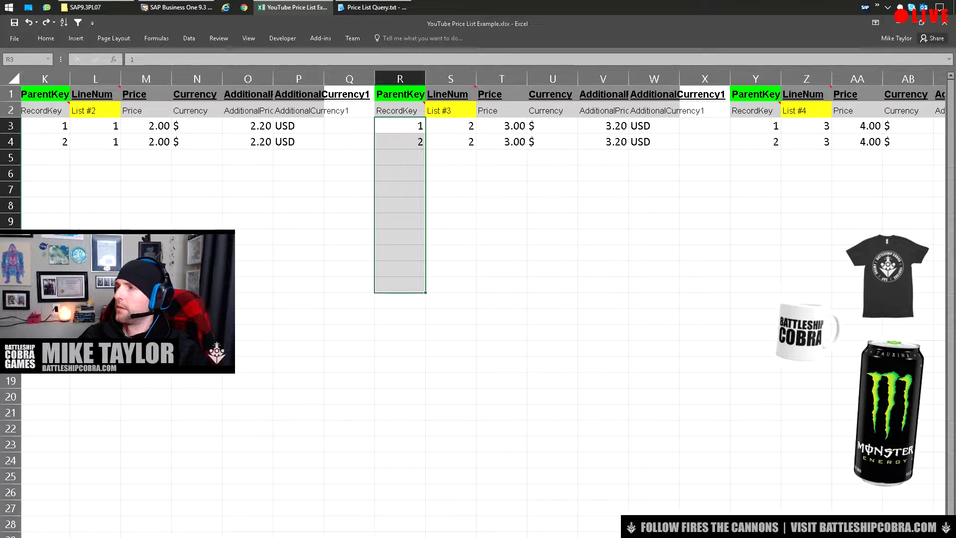
pyautogui.moveTo(707, 126); pyautogui.dragTo(707, 384)
pyautogui.hscroll(1, 483, 249)
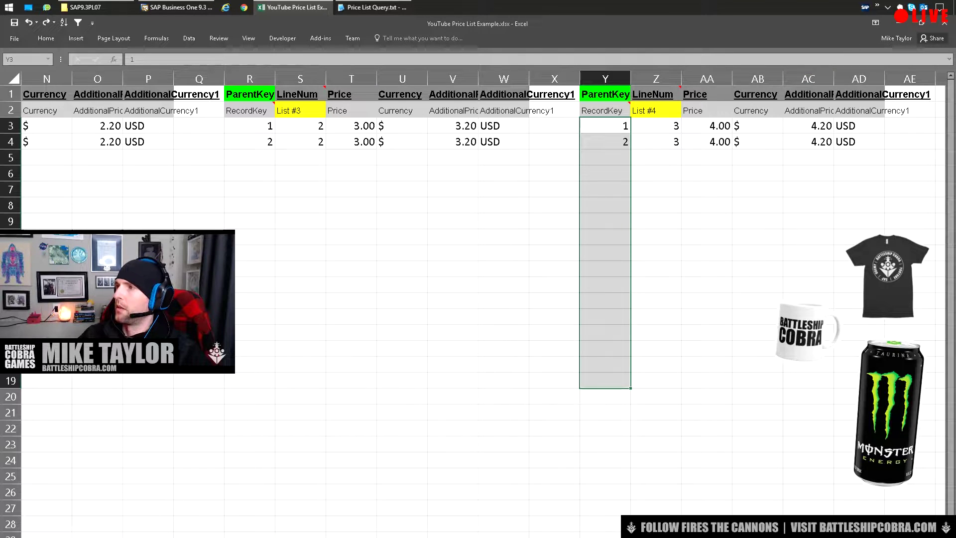
pyautogui.hscroll(-6, 483, 298)
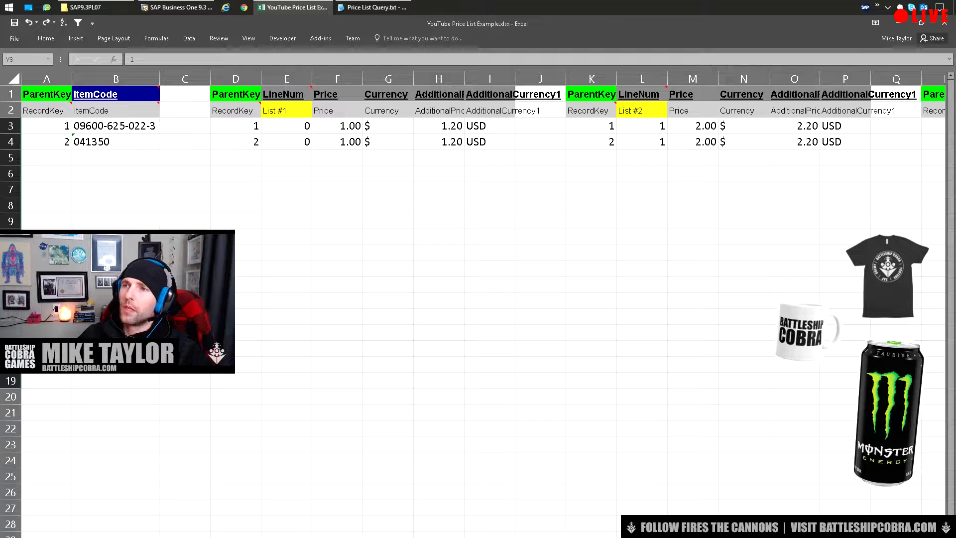
pyautogui.click(490, 79)
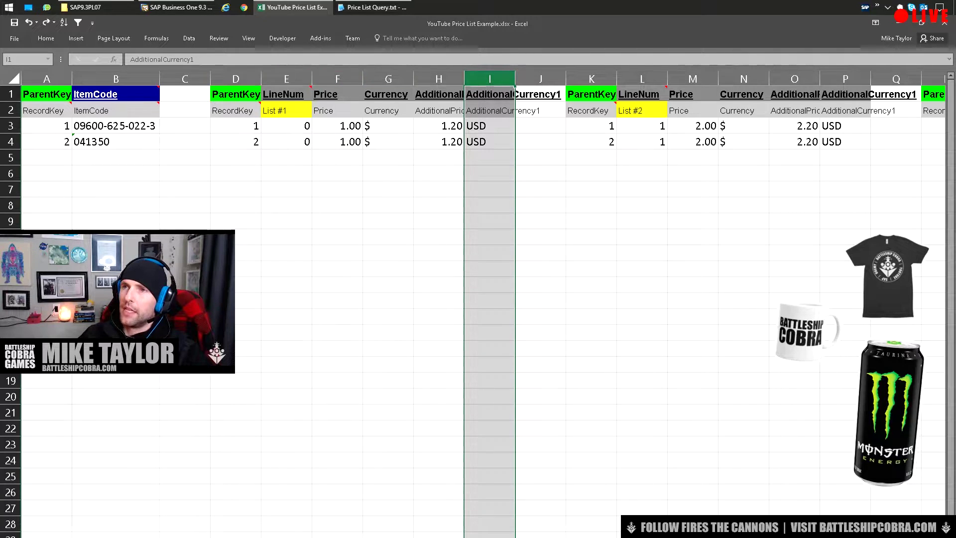
pyautogui.keyDown('shift'); pyautogui.click(236, 79); pyautogui.keyUp('shift')
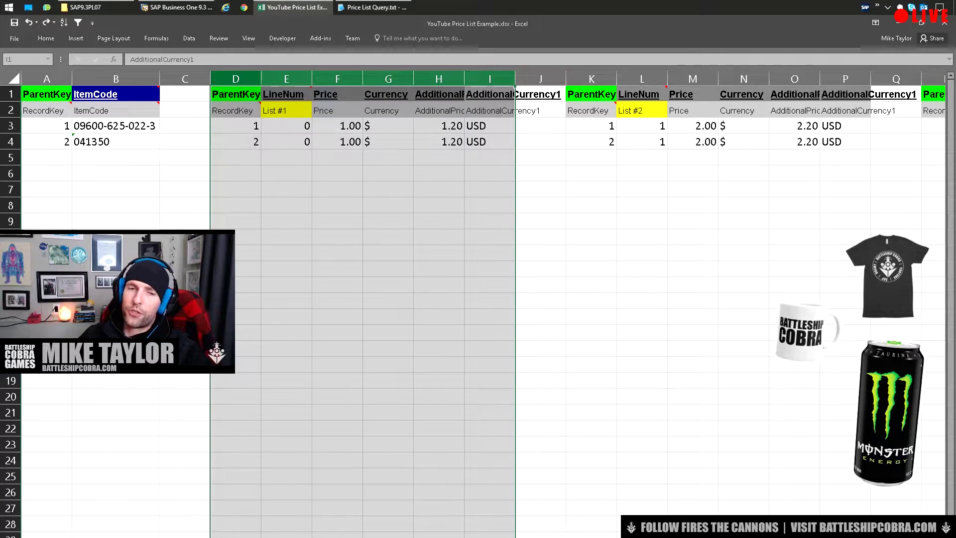
pyautogui.click(439, 141)
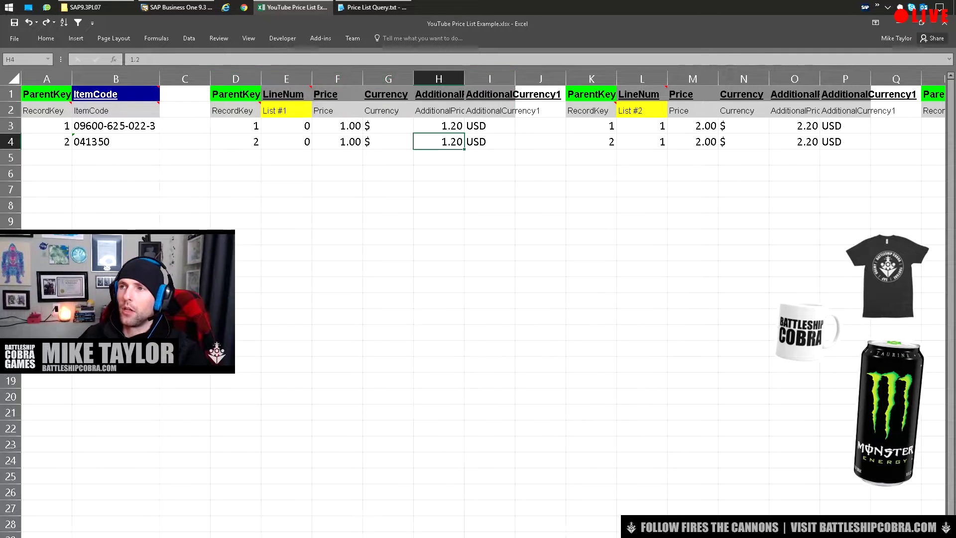
pyautogui.moveTo(438, 141); pyautogui.dragTo(236, 126)
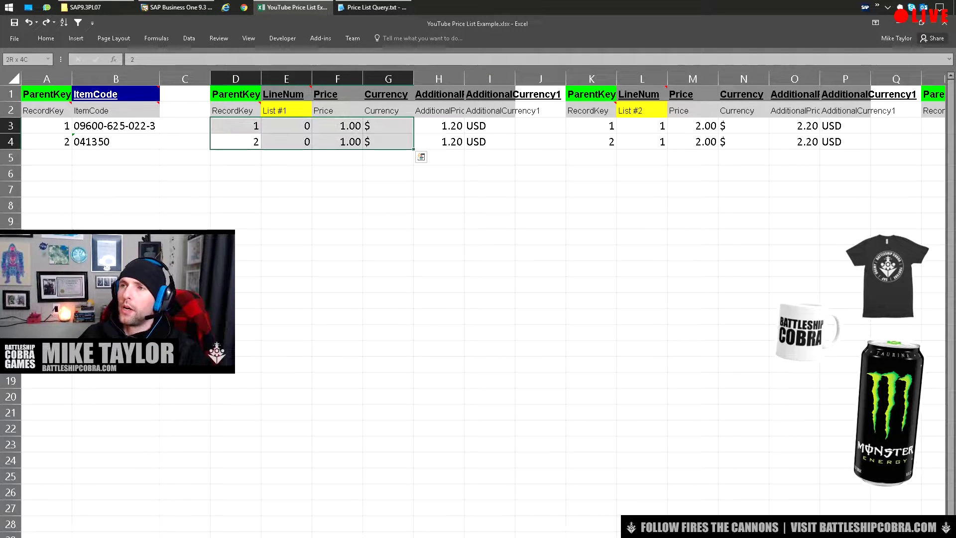
pyautogui.click(489, 126)
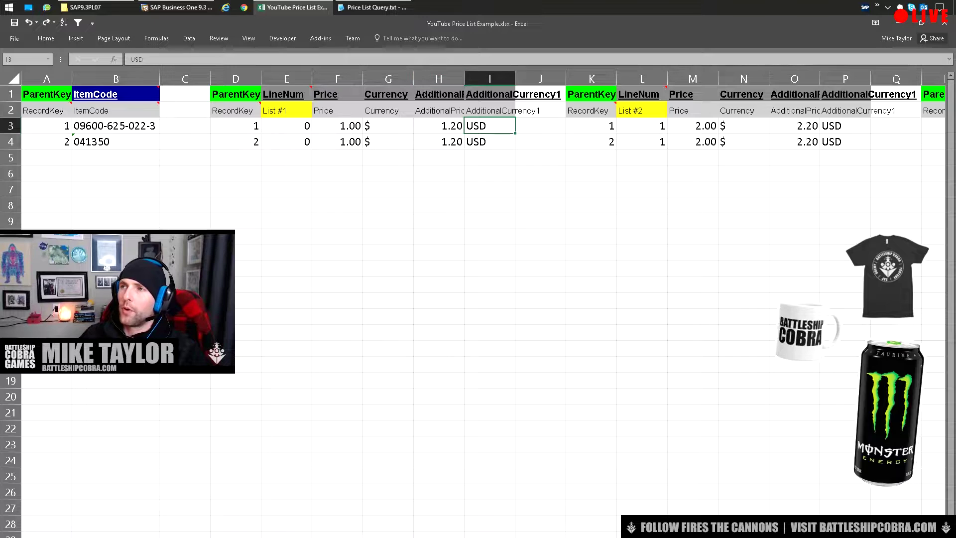
pyautogui.moveTo(489, 94); pyautogui.dragTo(235, 141)
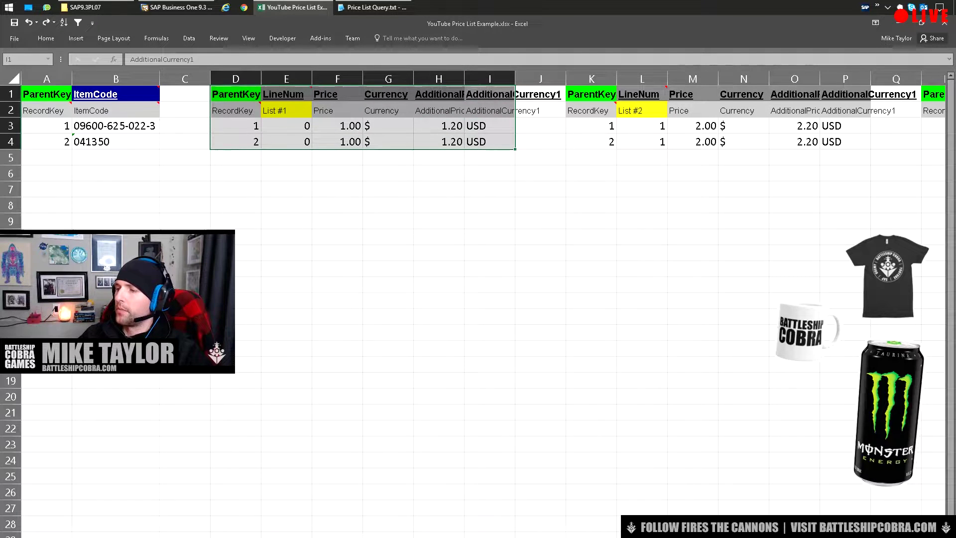
pyautogui.hscroll(4, 478, 199)
pyautogui.hscroll(-4, 478, 199)
pyautogui.click(439, 142)
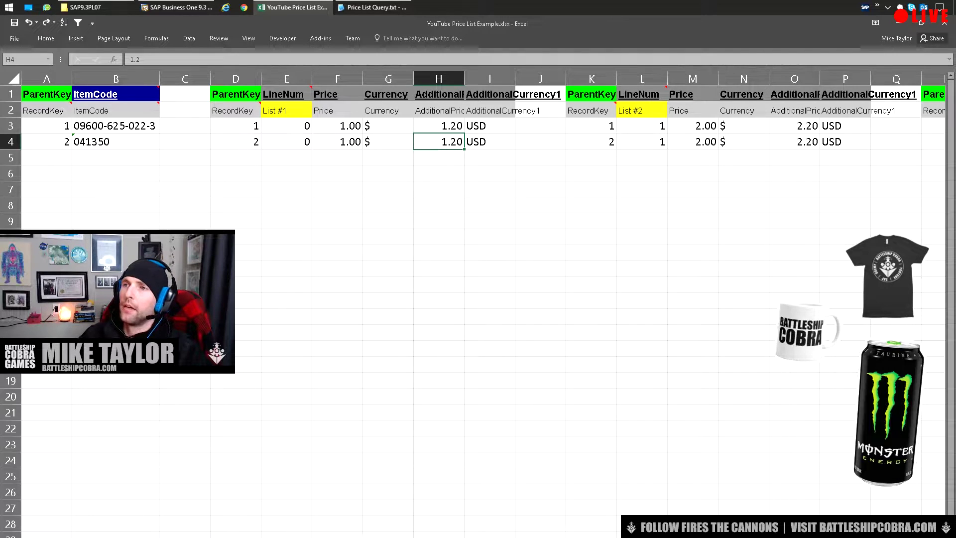
pyautogui.click(388, 126)
pyautogui.write('$ $')
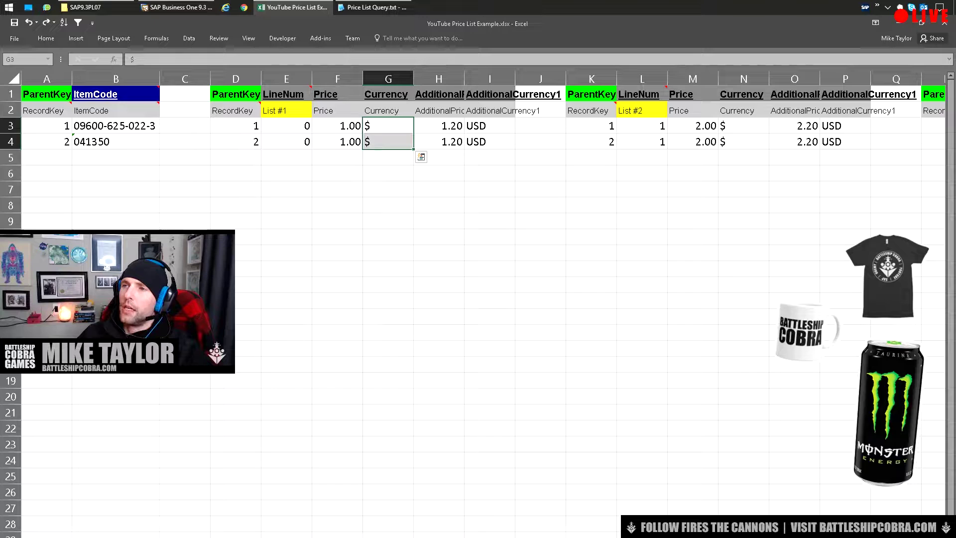
pyautogui.press('Return')
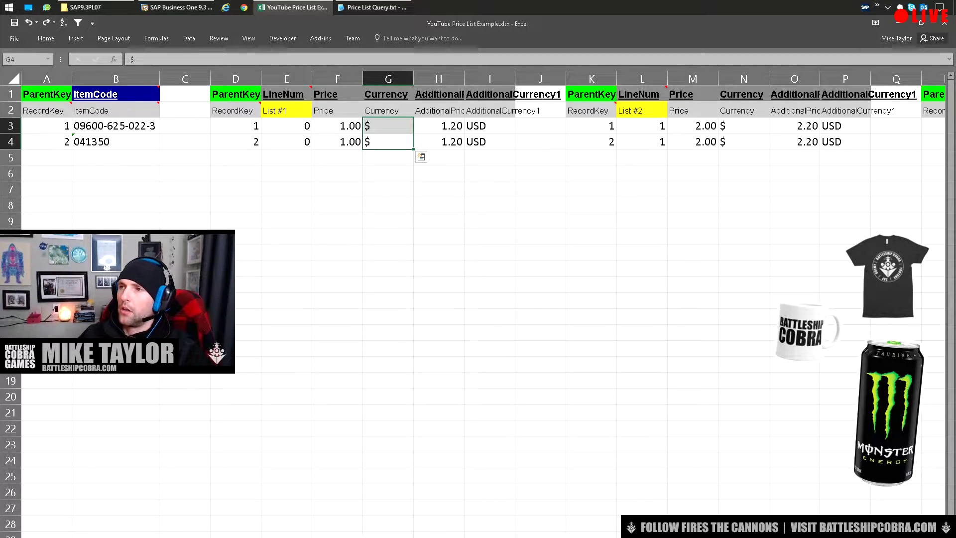
pyautogui.moveTo(464, 78); pyautogui.dragTo(487, 78)
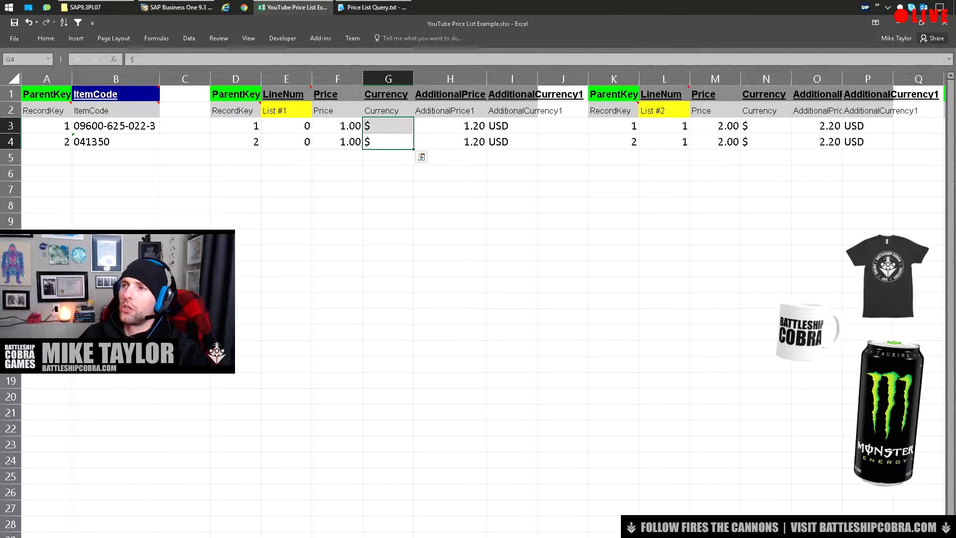
pyautogui.moveTo(450, 125); pyautogui.dragTo(450, 142)
pyautogui.moveTo(512, 125); pyautogui.dragTo(512, 141)
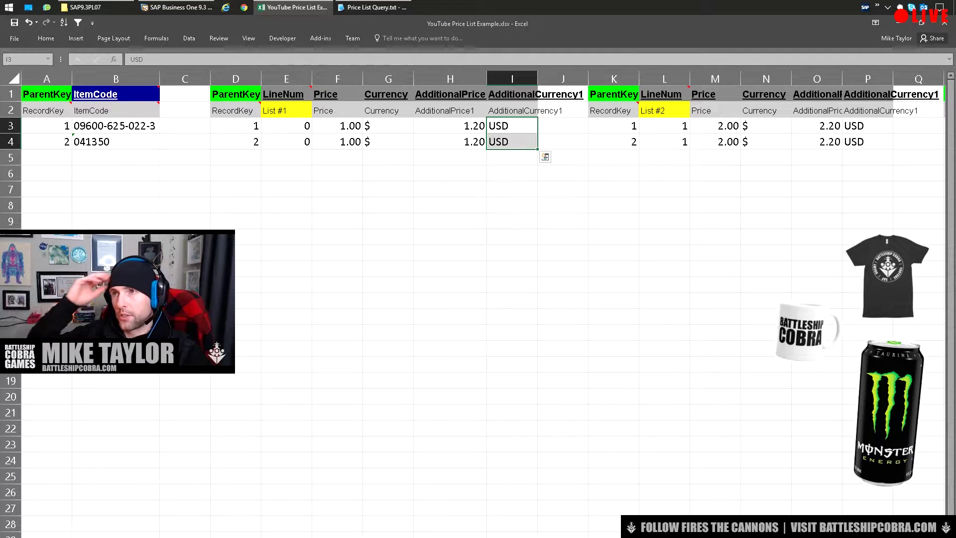
pyautogui.click(387, 126)
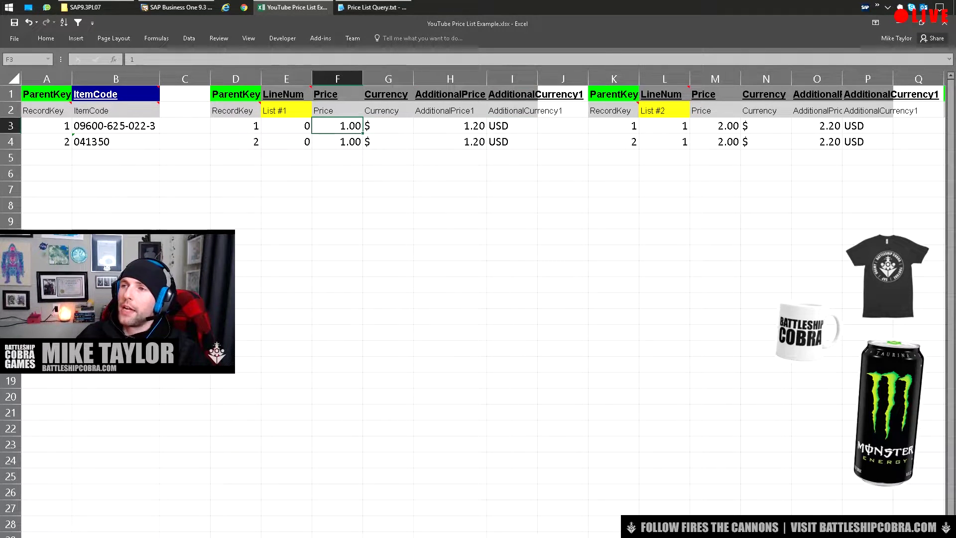
pyautogui.moveTo(512, 126); pyautogui.dragTo(235, 141)
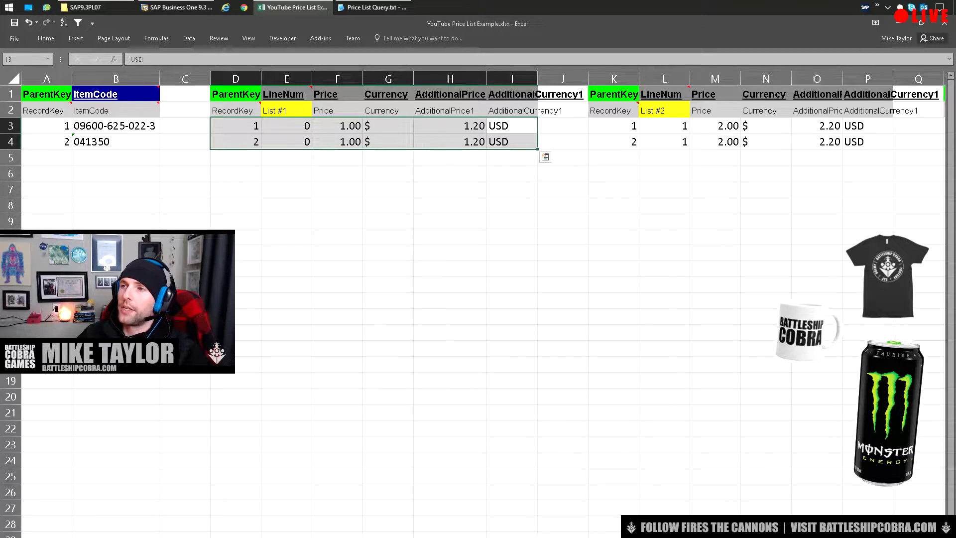
pyautogui.click(512, 126)
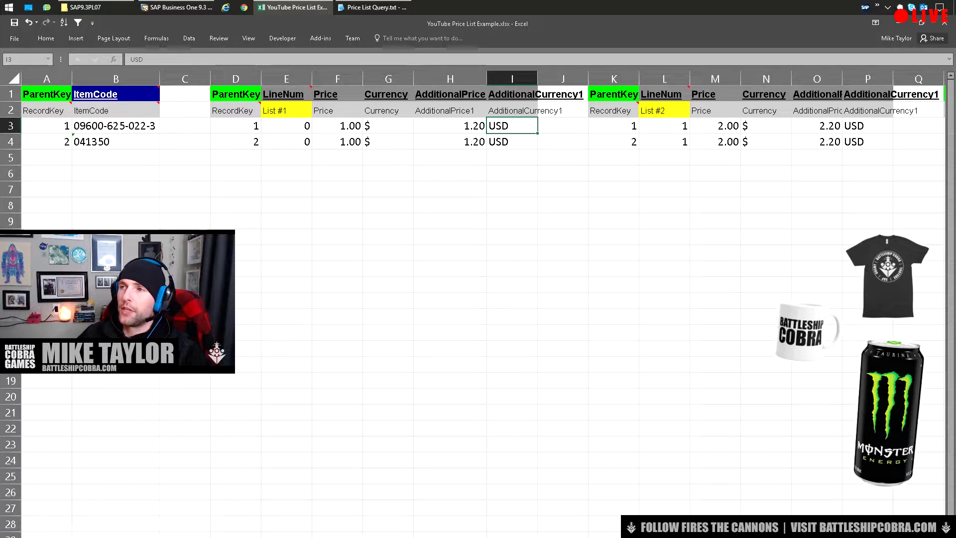
pyautogui.click(449, 125)
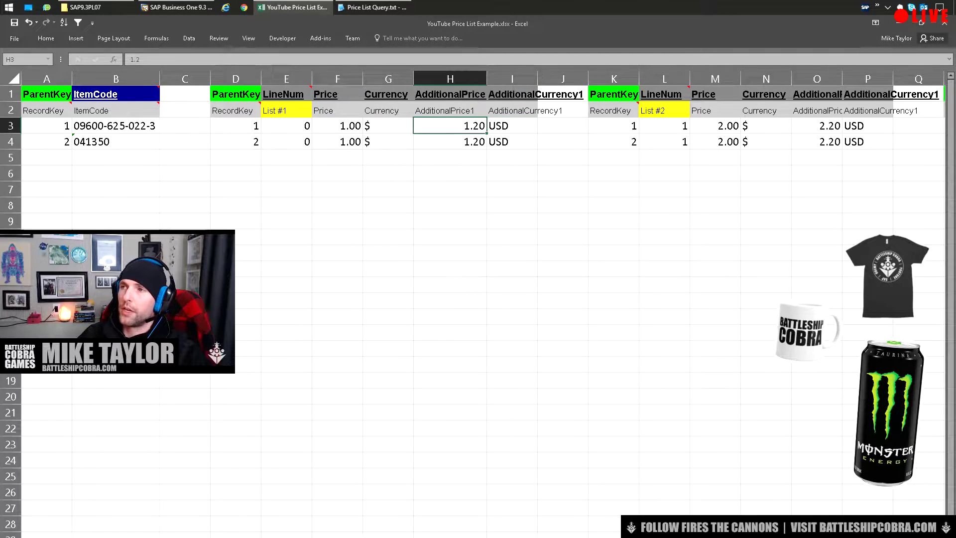
pyautogui.click(512, 125)
pyautogui.click(337, 126)
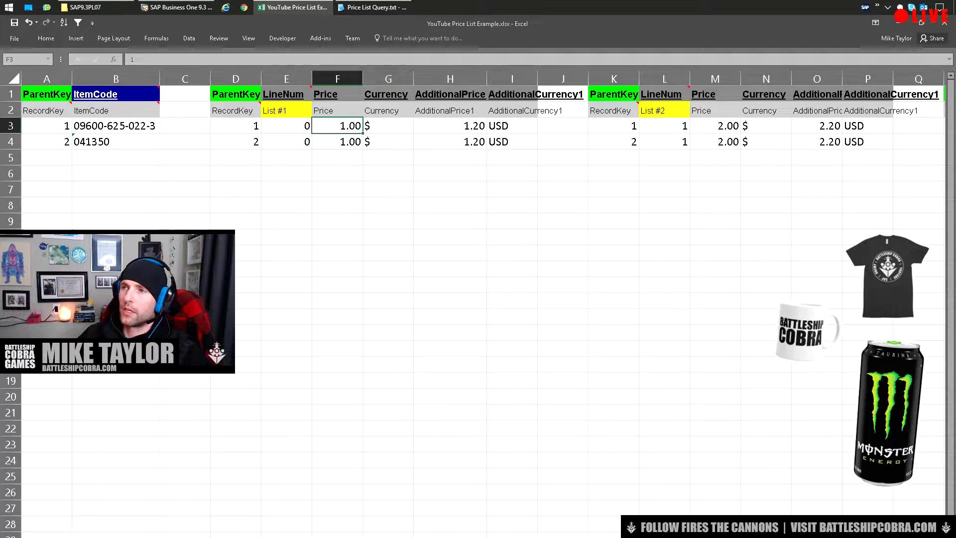
pyautogui.click(450, 125)
pyautogui.click(338, 125)
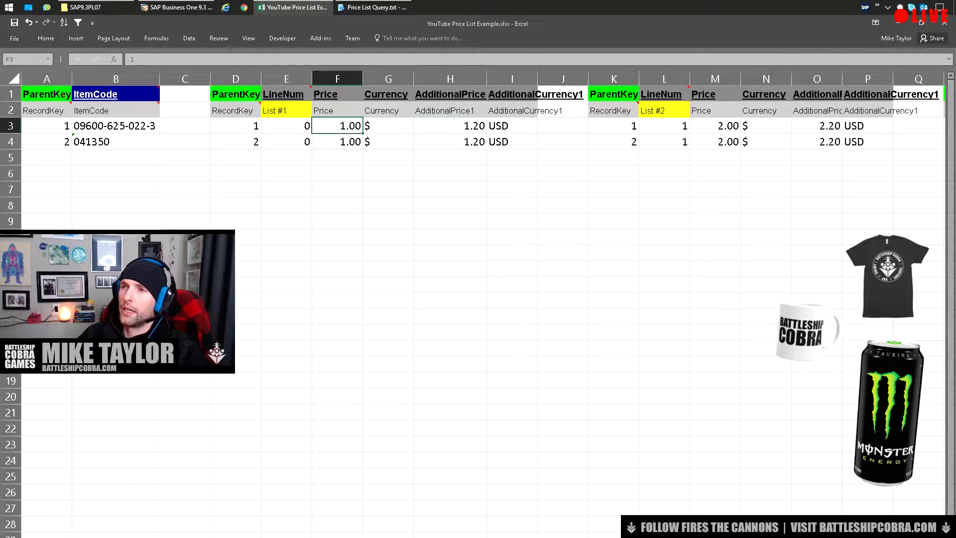
pyautogui.click(449, 126)
pyautogui.click(337, 125)
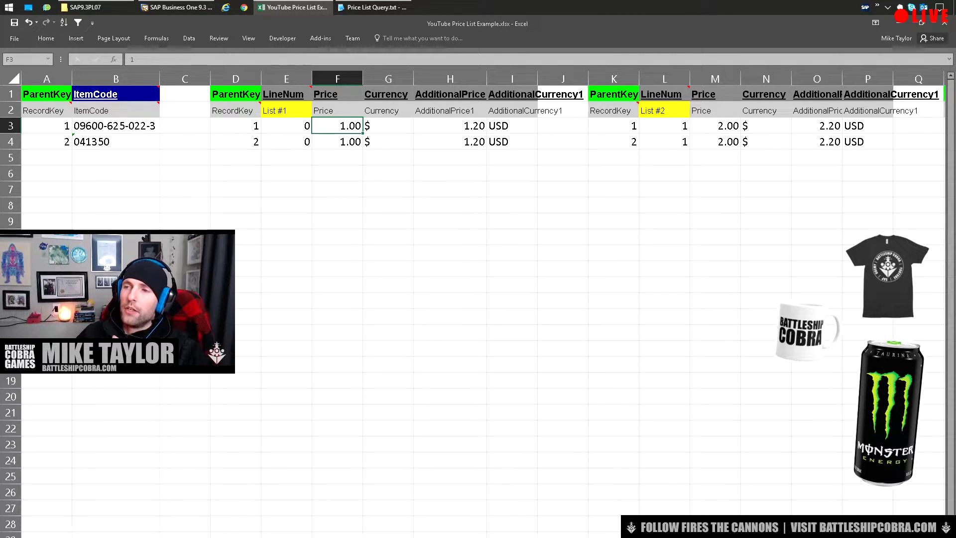
pyautogui.click(337, 141)
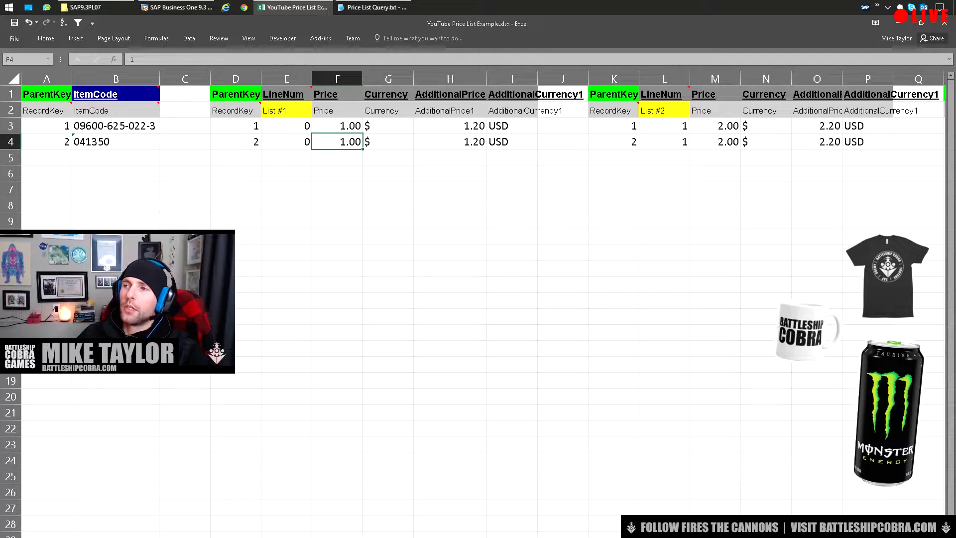
pyautogui.click(512, 142)
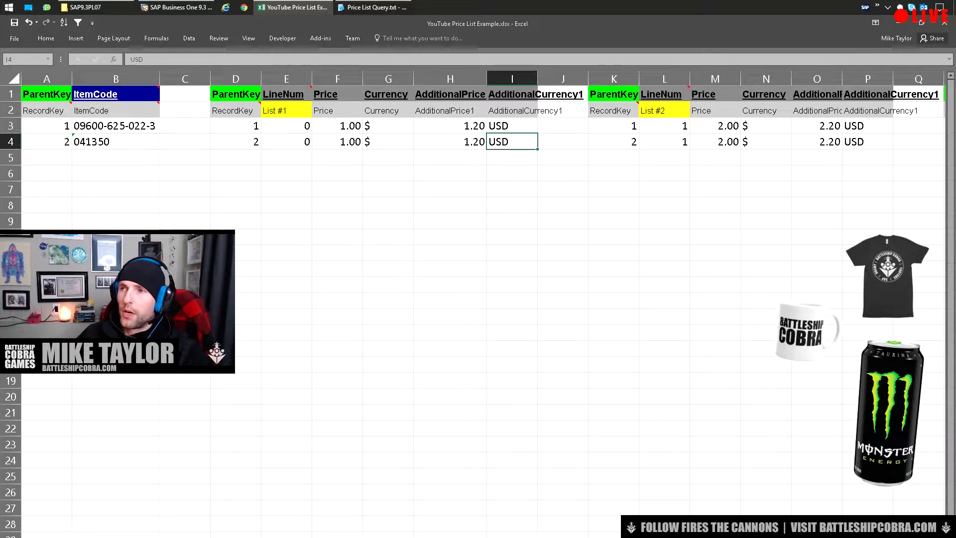
pyautogui.click(337, 141)
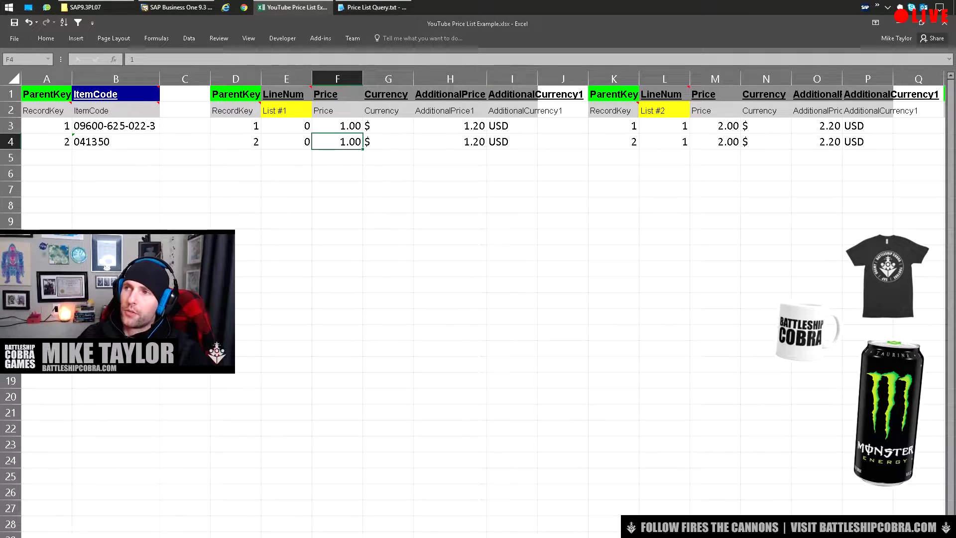
pyautogui.click(512, 126)
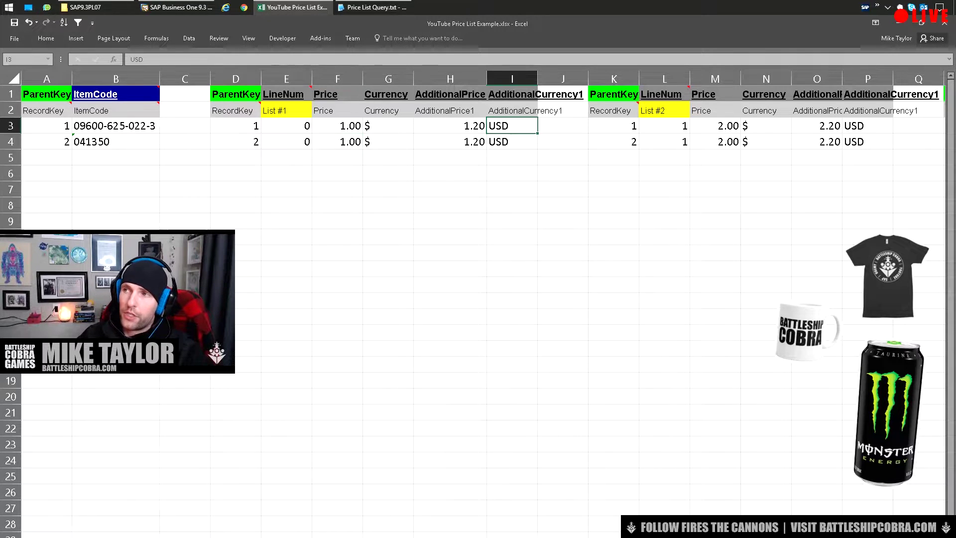
pyautogui.click(449, 125)
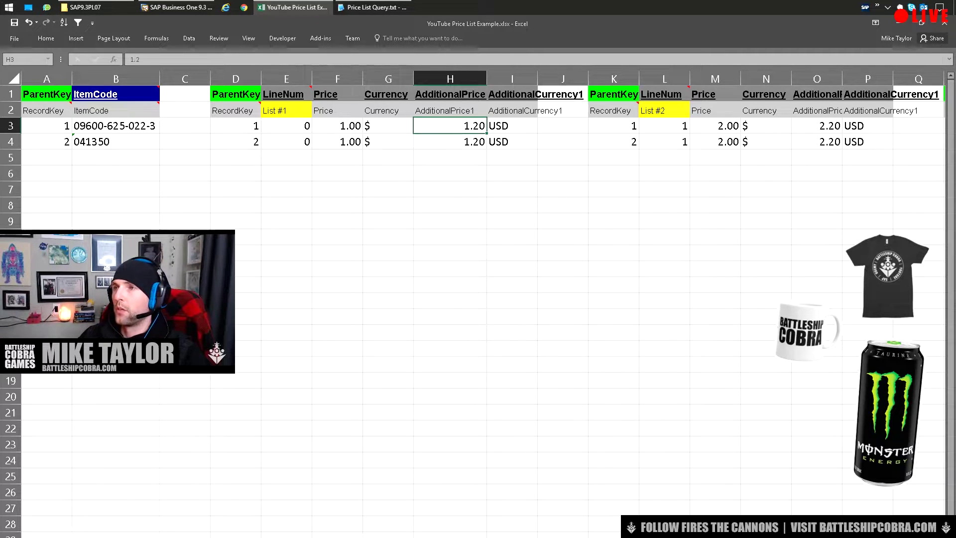
pyautogui.click(512, 142)
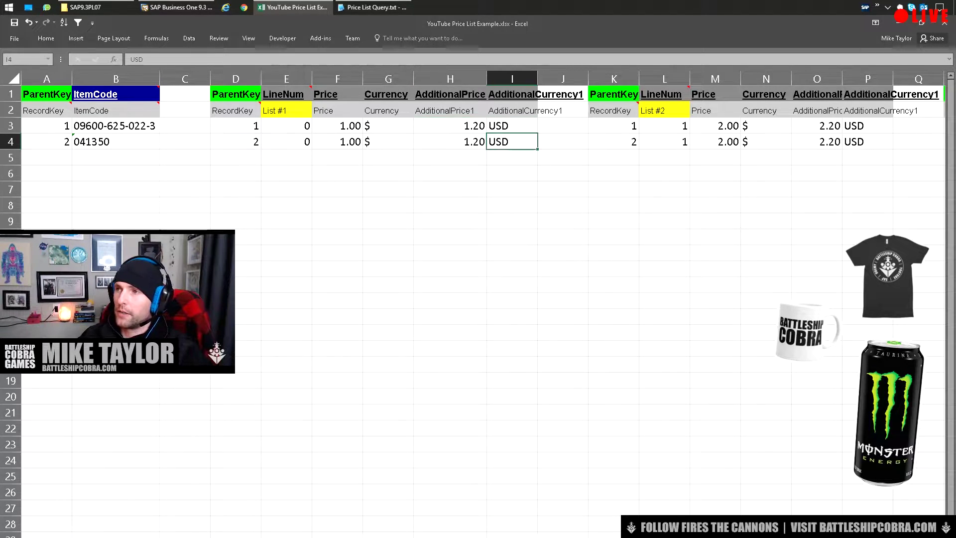
pyautogui.click(512, 125)
pyautogui.click(449, 125)
pyautogui.click(450, 142)
pyautogui.click(512, 142)
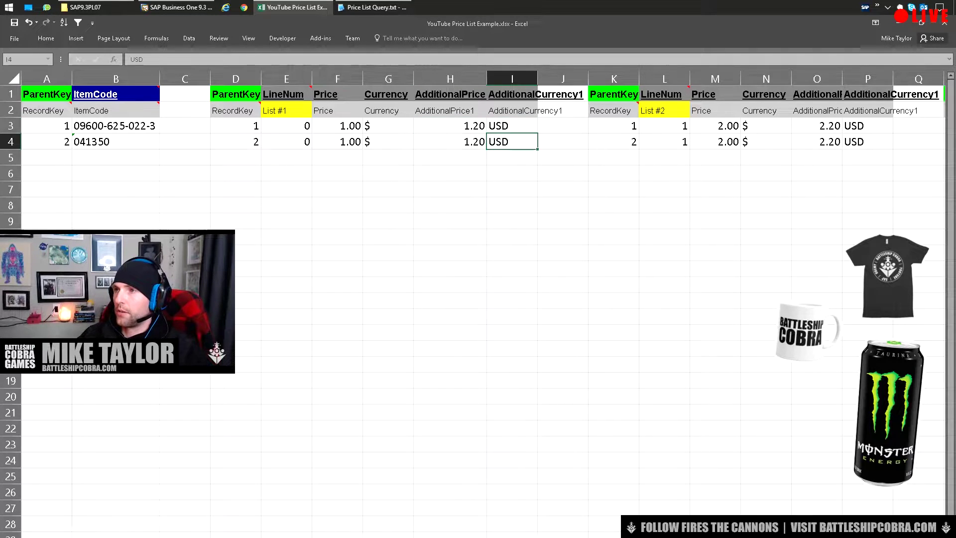
pyautogui.click(512, 126)
pyautogui.click(450, 125)
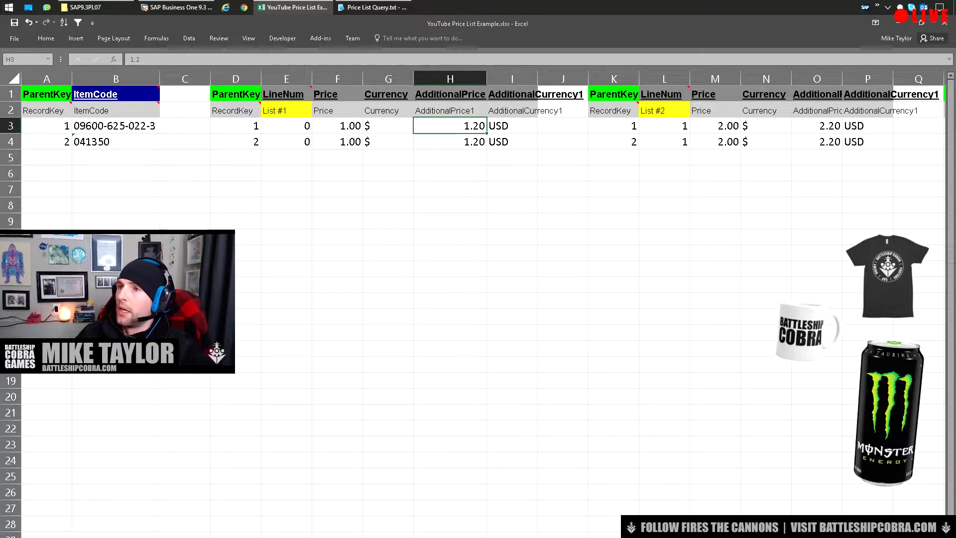
pyautogui.moveTo(236, 126); pyautogui.dragTo(236, 253)
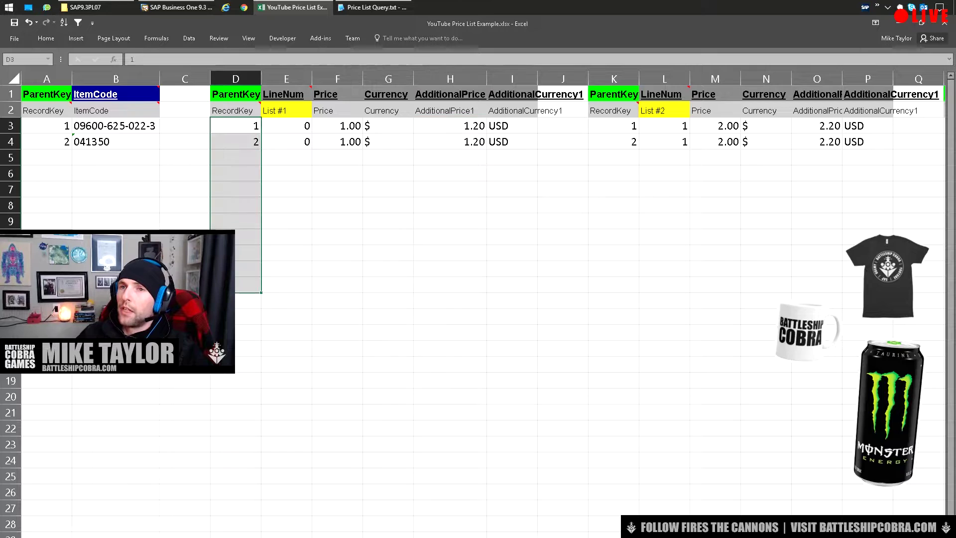
pyautogui.moveTo(47, 125); pyautogui.dragTo(46, 253)
pyautogui.hotkey('ctrl', 'c')
pyautogui.moveTo(237, 126); pyautogui.dragTo(236, 253)
pyautogui.hotkey('ctrl', 'v')
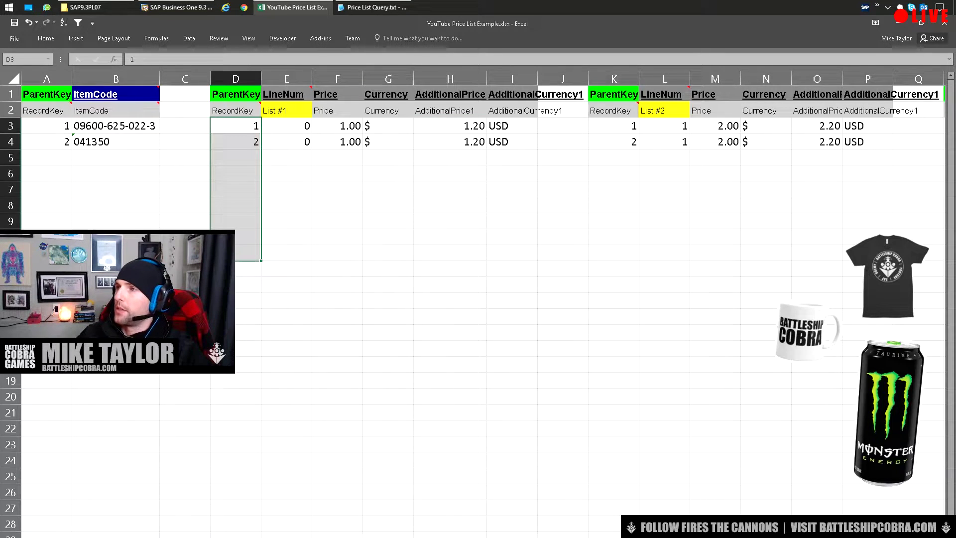
pyautogui.moveTo(614, 126); pyautogui.dragTo(613, 253)
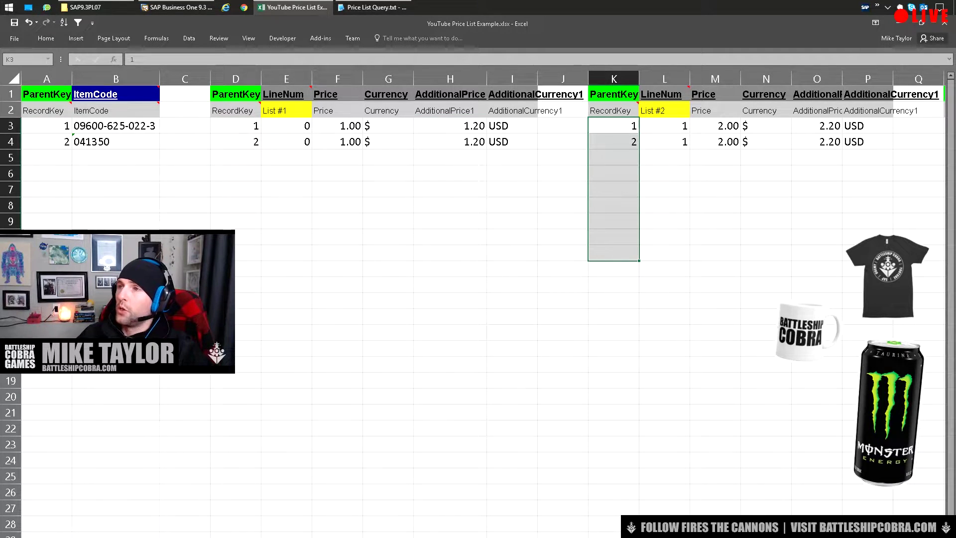
pyautogui.hotkey('ctrl', 'z')
pyautogui.click(512, 142)
pyautogui.hotkey('shift', 'Left')
pyautogui.hotkey('ctrl', 'shift', 'Up')
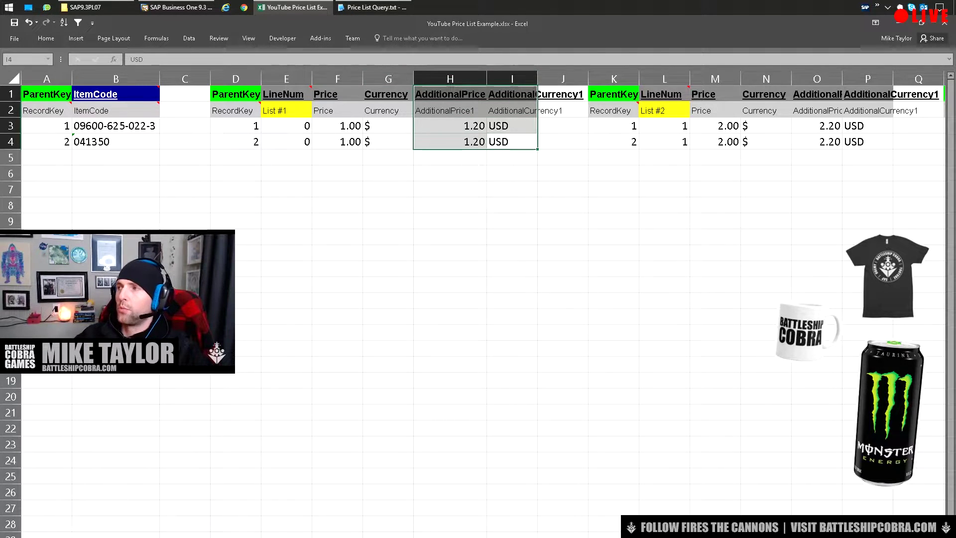
pyautogui.click(563, 221)
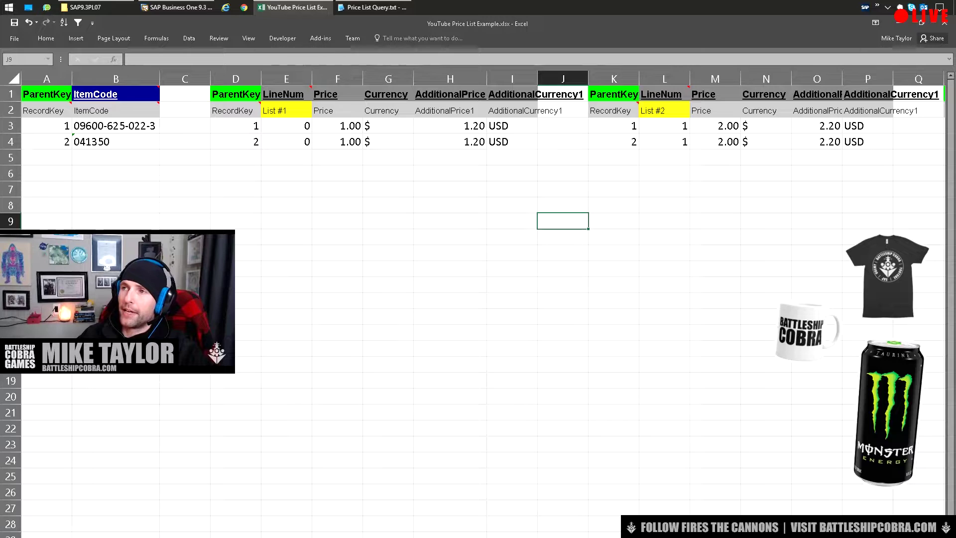
pyautogui.moveTo(451, 125); pyautogui.dragTo(512, 142)
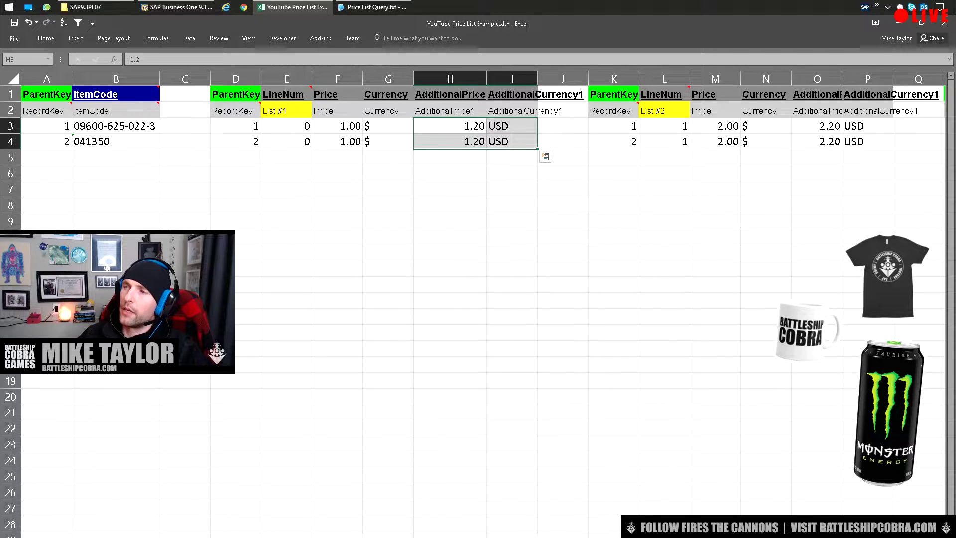
pyautogui.moveTo(512, 141); pyautogui.dragTo(451, 126)
pyautogui.click(512, 205)
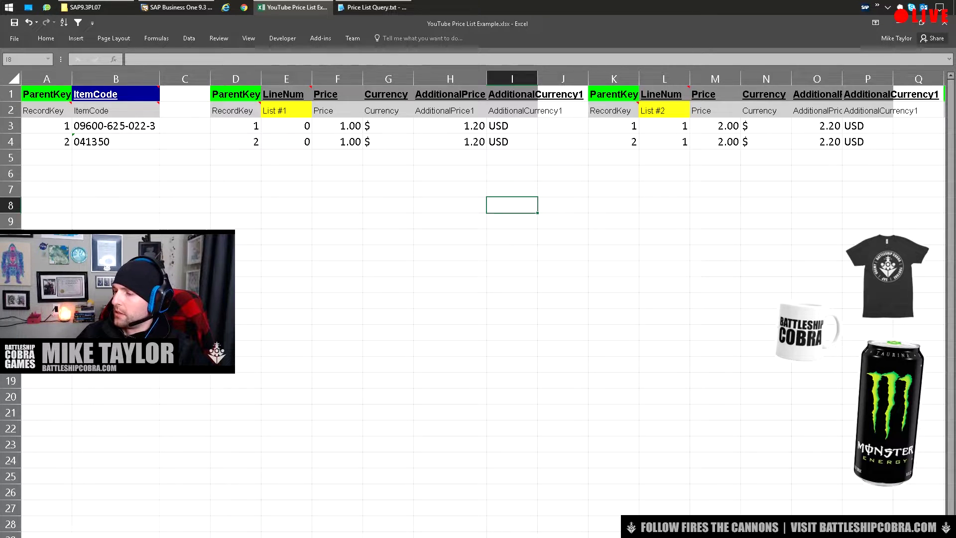
pyautogui.hscroll(3, 478, 299)
pyautogui.hscroll(-3, 478, 299)
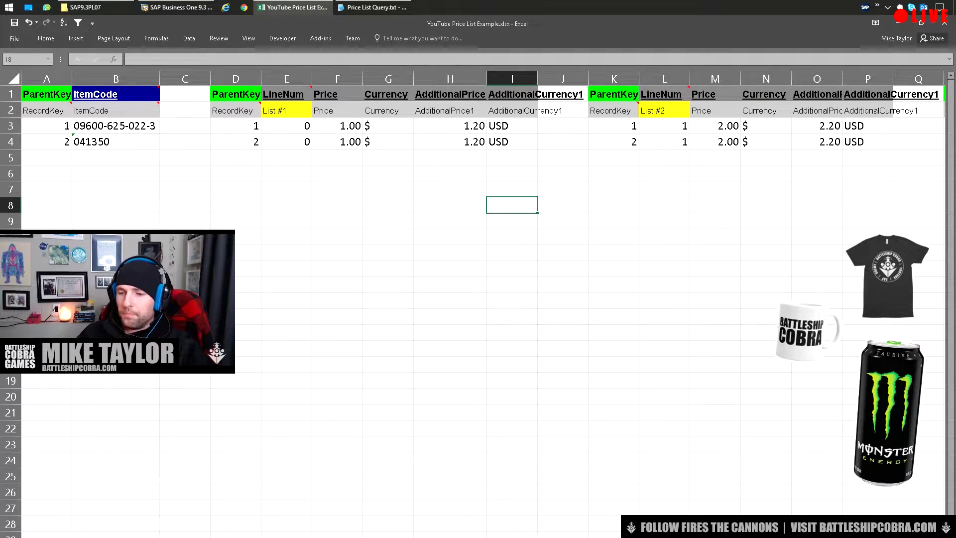
pyautogui.hotkey('ctrl', 'pagedown')
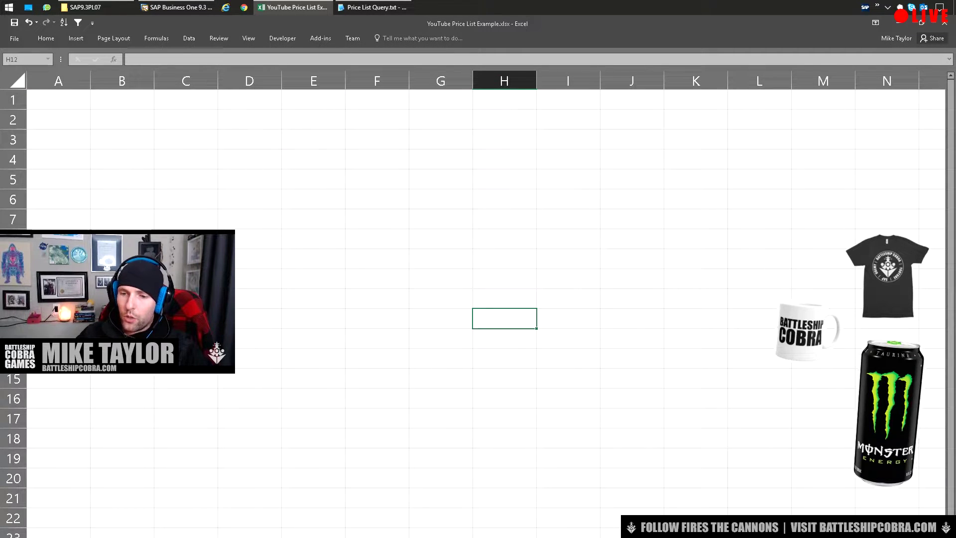
# Copy the List #1 block with its headers to cell A1 of the blank worksheet
pyautogui.hotkey('ctrl', 'pageup')
pyautogui.moveTo(236, 95); pyautogui.dragTo(512, 142)
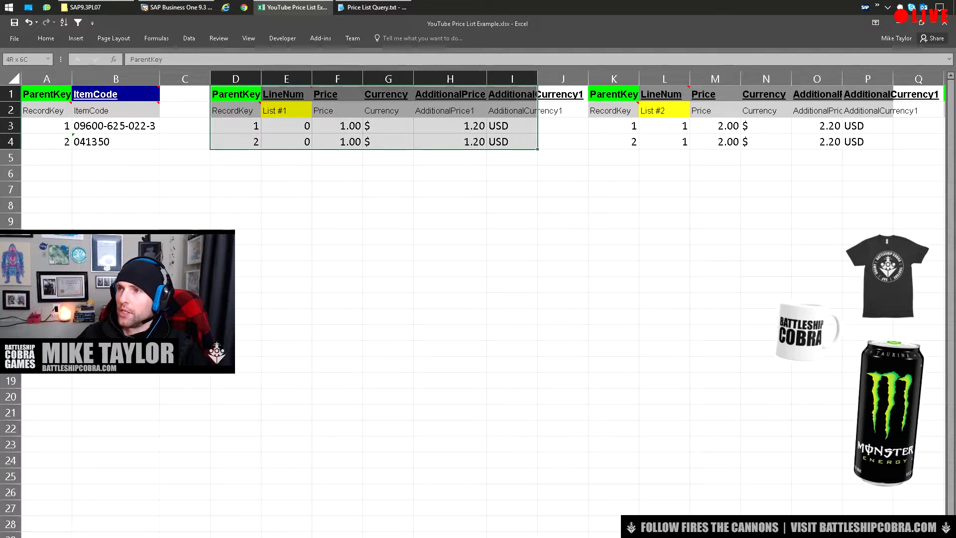
pyautogui.hotkey('ctrl', 'c')
pyautogui.hotkey('ctrl', 'pagedown')
pyautogui.hotkey('ctrl', 'Home')
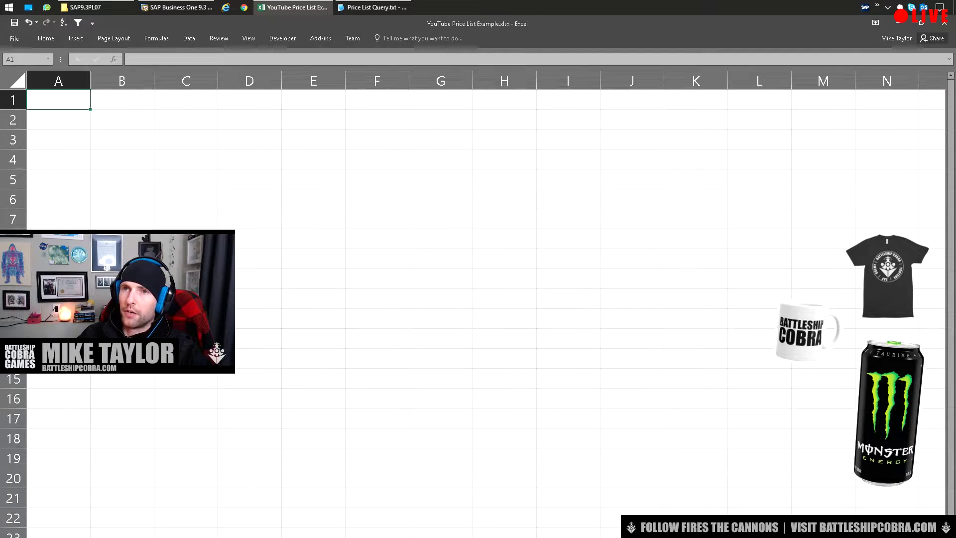
pyautogui.hotkey('ctrl', 'v')
pyautogui.click(186, 339)
# Paste the List #2 rows K3:P4 at A5, below the List #1 rows
pyautogui.hotkey('ctrl', 'pageup')
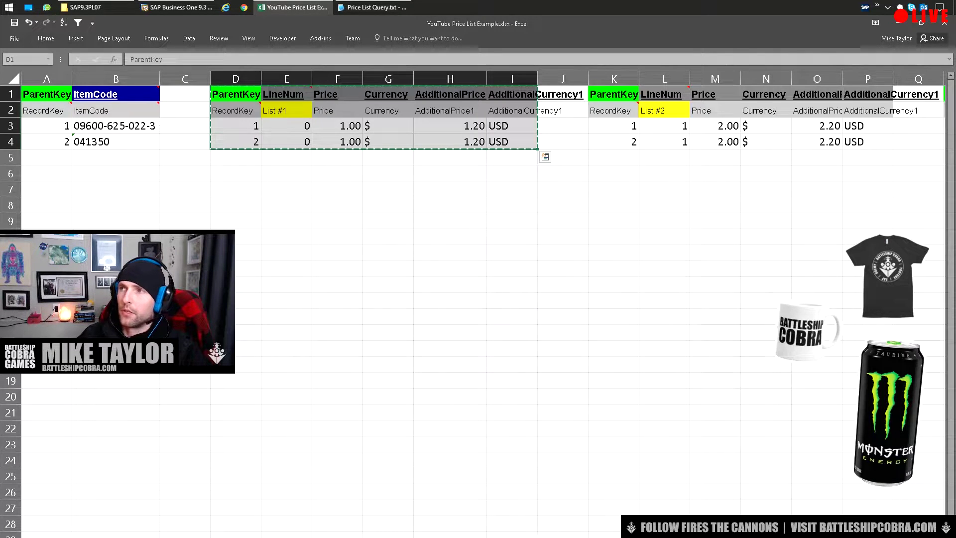
pyautogui.hscroll(2, 479, 299)
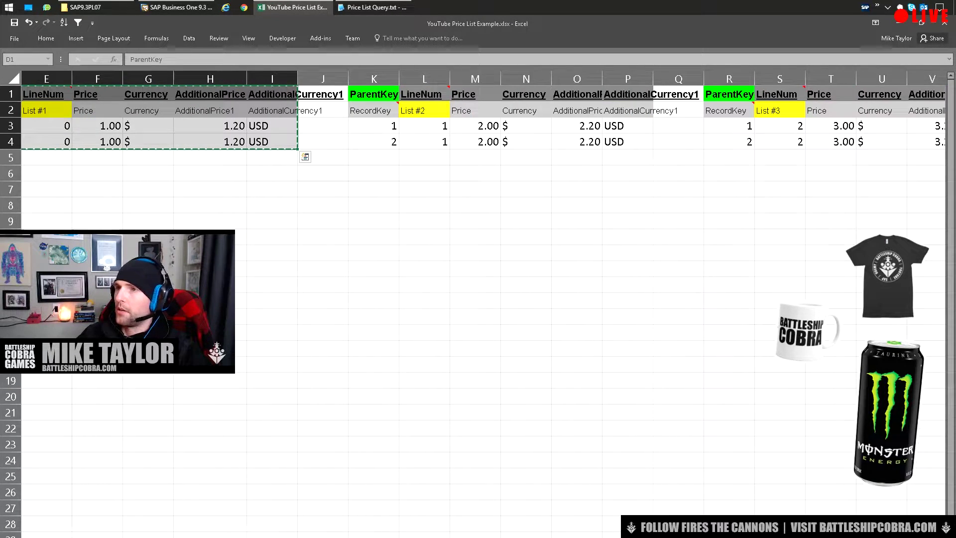
pyautogui.moveTo(374, 125); pyautogui.dragTo(627, 141)
pyautogui.hotkey('ctrl', 'c')
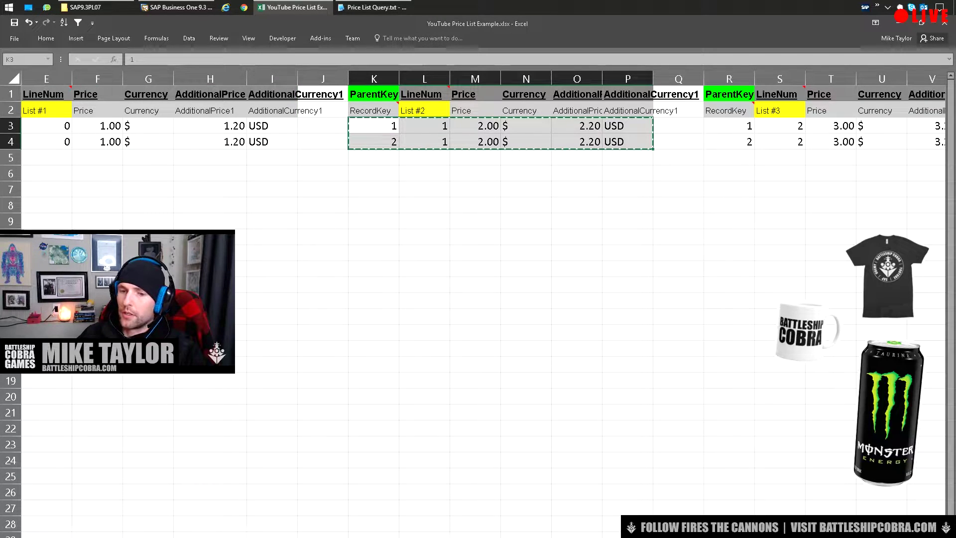
pyautogui.hotkey('ctrl', 'pagedown')
pyautogui.hotkey('ctrl', 'pageup')
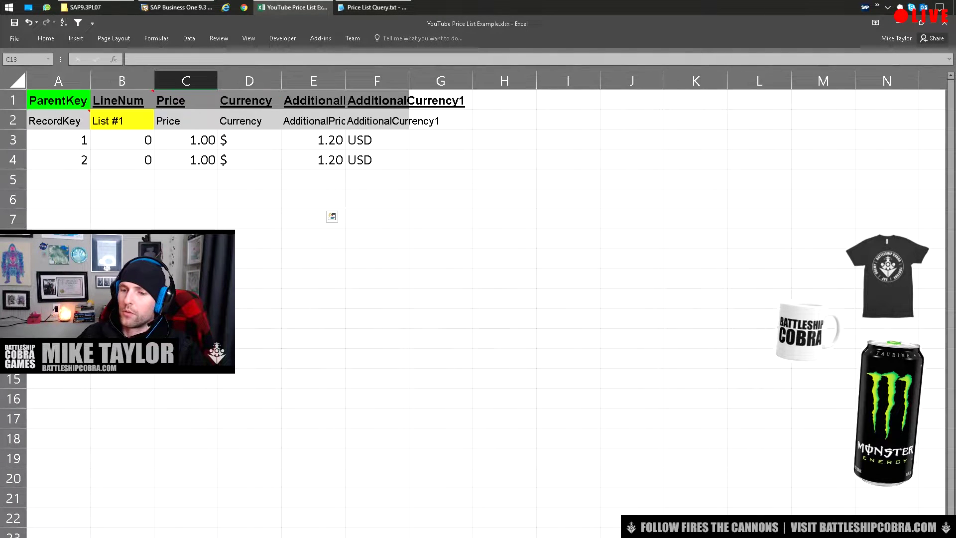
pyautogui.click(58, 180)
pyautogui.hotkey('ctrl', 'v')
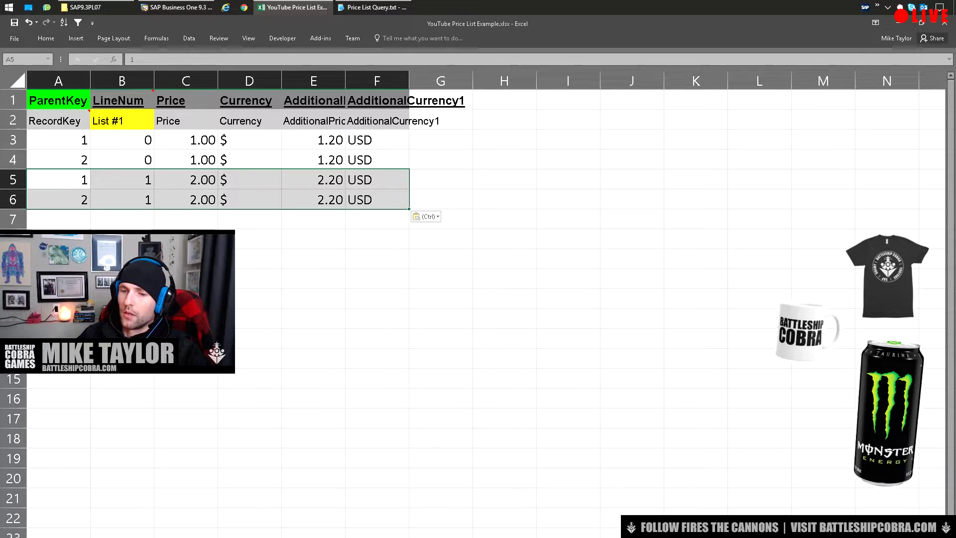
# Paste the List #3 rows starting at R3 into A7 of the combined sheet
pyautogui.hotkey('ctrl', 'pageup')
pyautogui.hscroll(3, 478, 125)
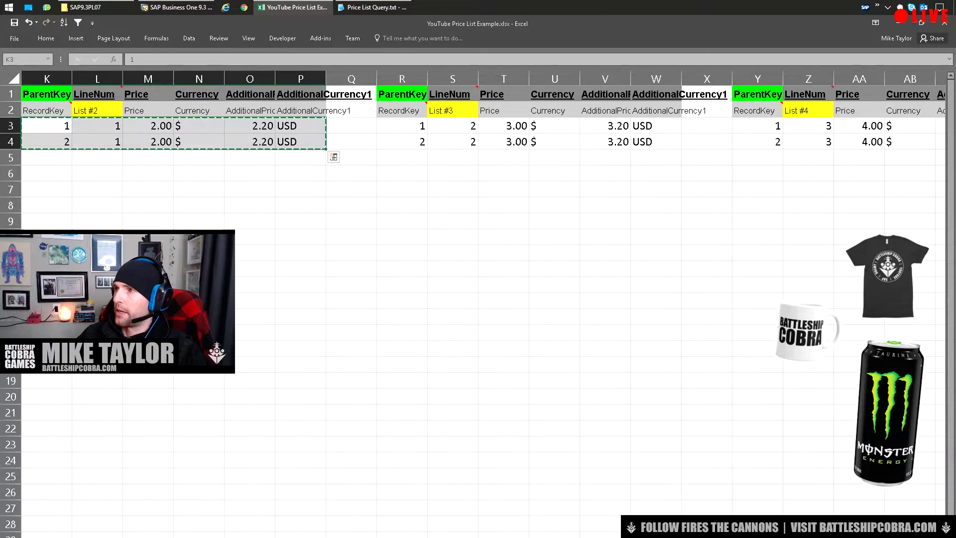
pyautogui.click(401, 126)
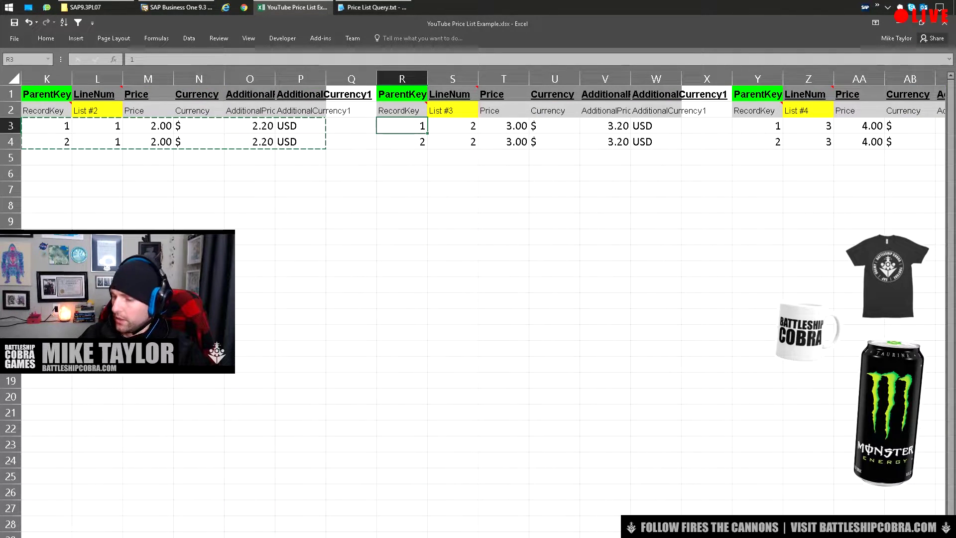
pyautogui.hotkey('ctrl', 'shift', 'Right')
pyautogui.hotkey('ctrl', 'shift', 'Down')
pyautogui.hotkey('ctrl', 'c')
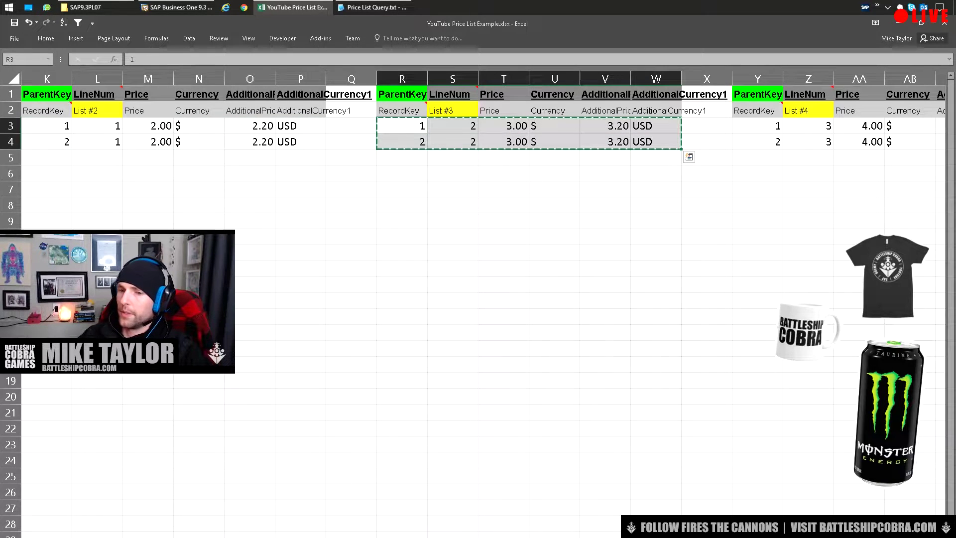
pyautogui.hotkey('ctrl', 'pagedown')
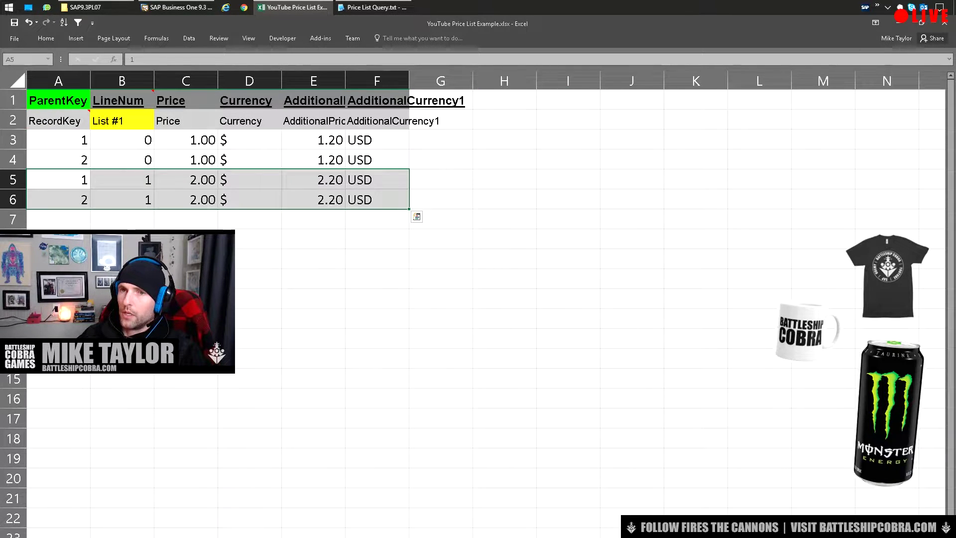
pyautogui.click(58, 219)
pyautogui.hotkey('ctrl', 'v')
# Paste the List #4 rows Y3:AD4 (4.00 / 4.20 USD) at A9
pyautogui.hotkey('ctrl', 'pageup')
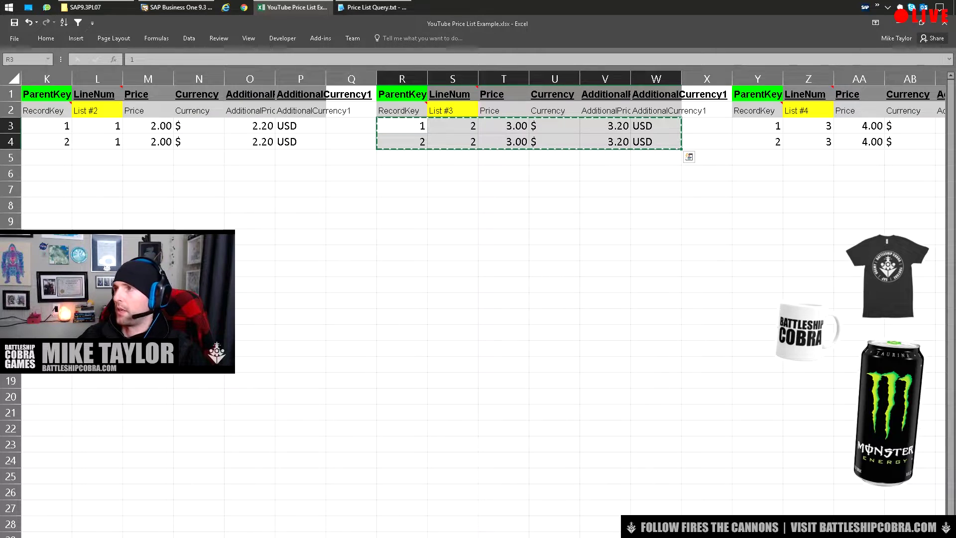
pyautogui.click(758, 126)
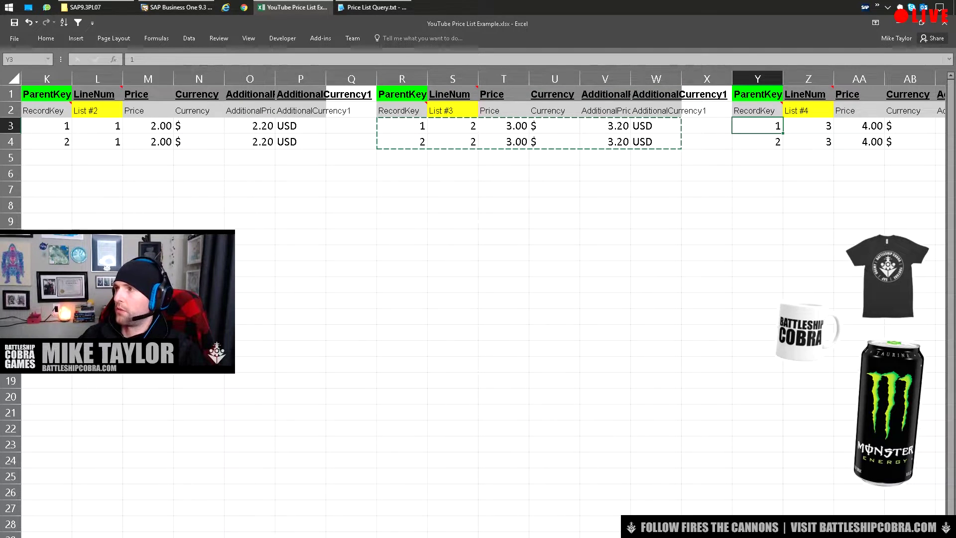
pyautogui.hotkey('ctrl', 'shift', 'Right')
pyautogui.hotkey('ctrl', 'shift', 'Down')
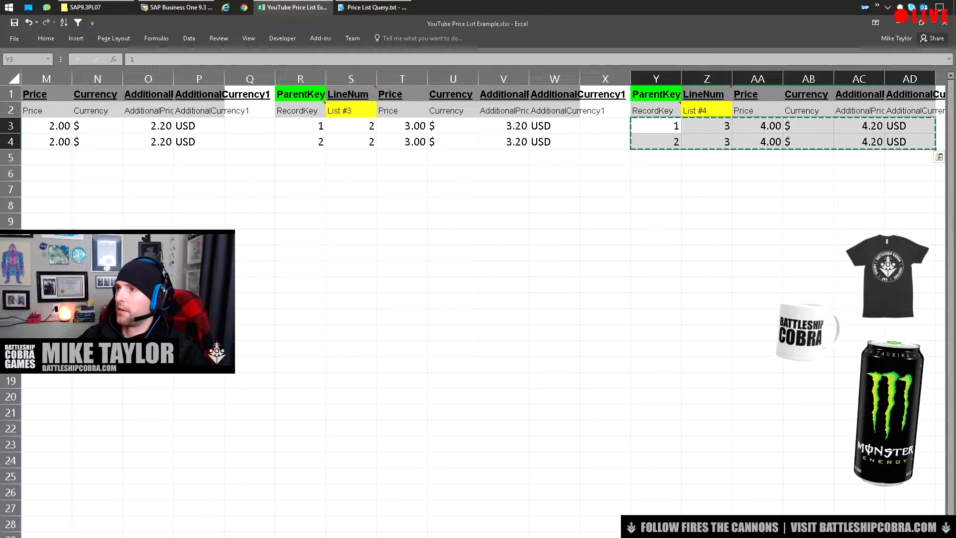
pyautogui.hotkey('ctrl', 'c')
pyautogui.hotkey('ctrl', 'pagedown')
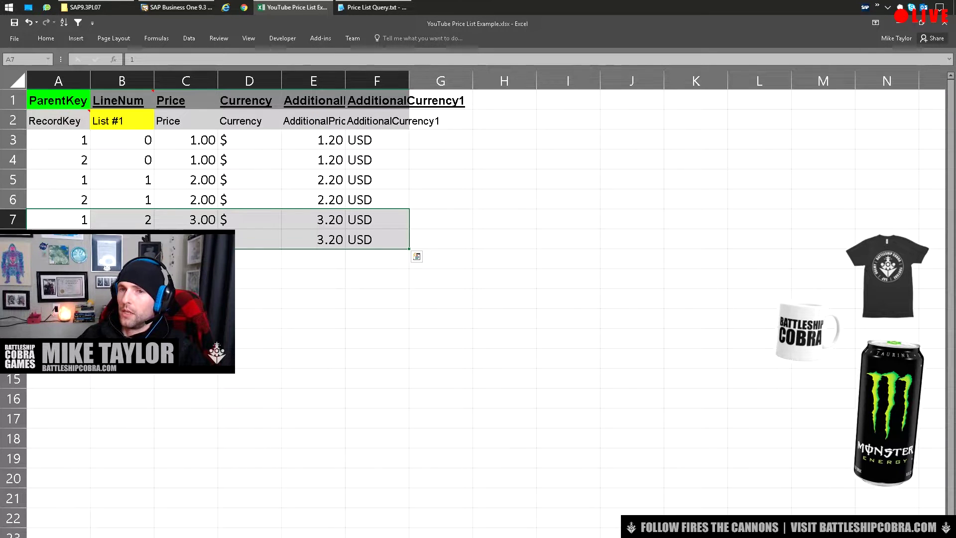
pyautogui.click(58, 259)
pyautogui.hotkey('ctrl', 'v')
pyautogui.click(249, 418)
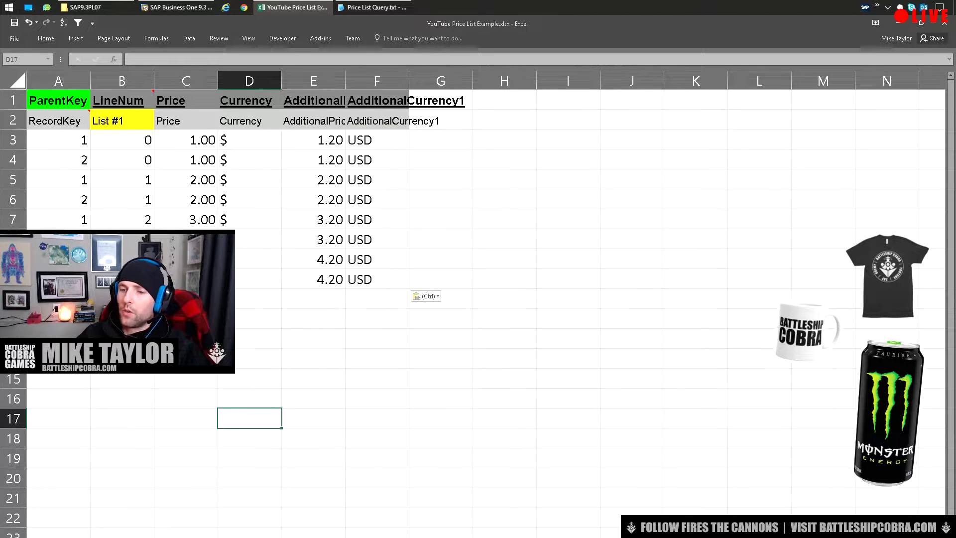
# Compare the List #3 and #4 LineNum headers, then show the SAP item's price lists
pyautogui.hotkey('ctrl', 'pageup')
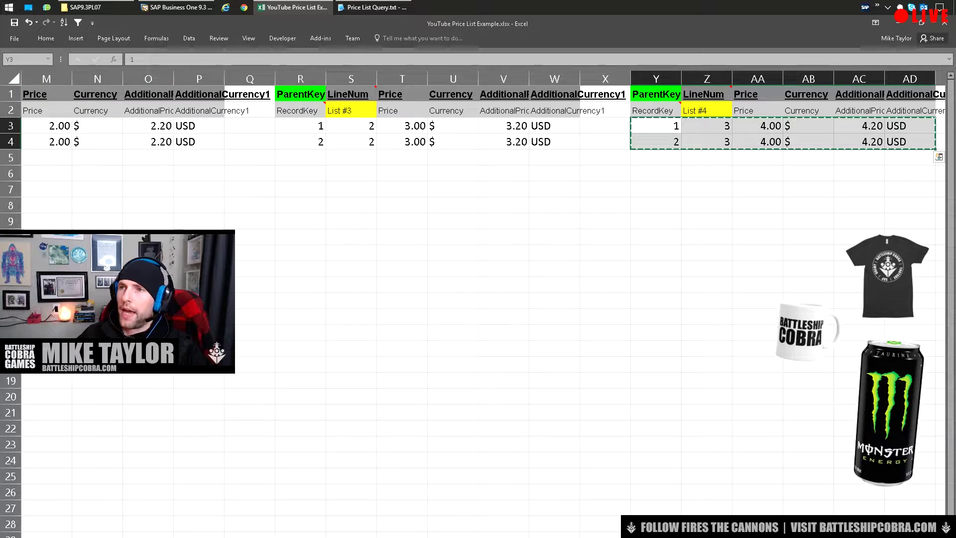
pyautogui.moveTo(352, 110); pyautogui.dragTo(351, 94)
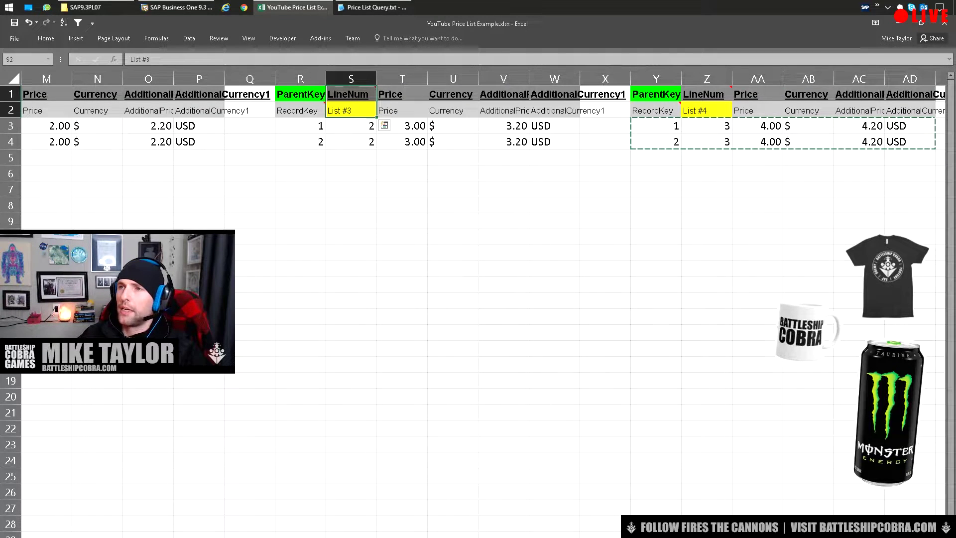
pyautogui.click(707, 110)
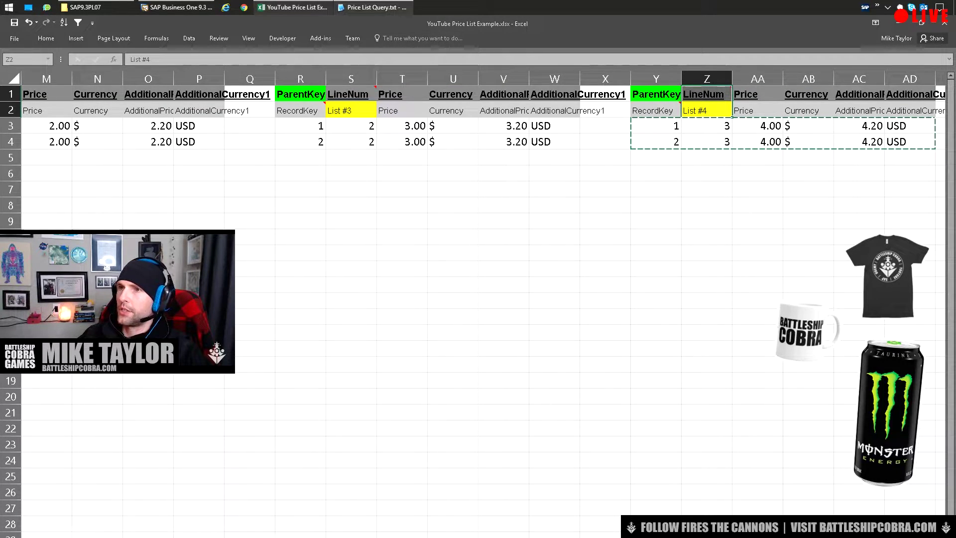
pyautogui.moveTo(351, 110); pyautogui.dragTo(351, 94)
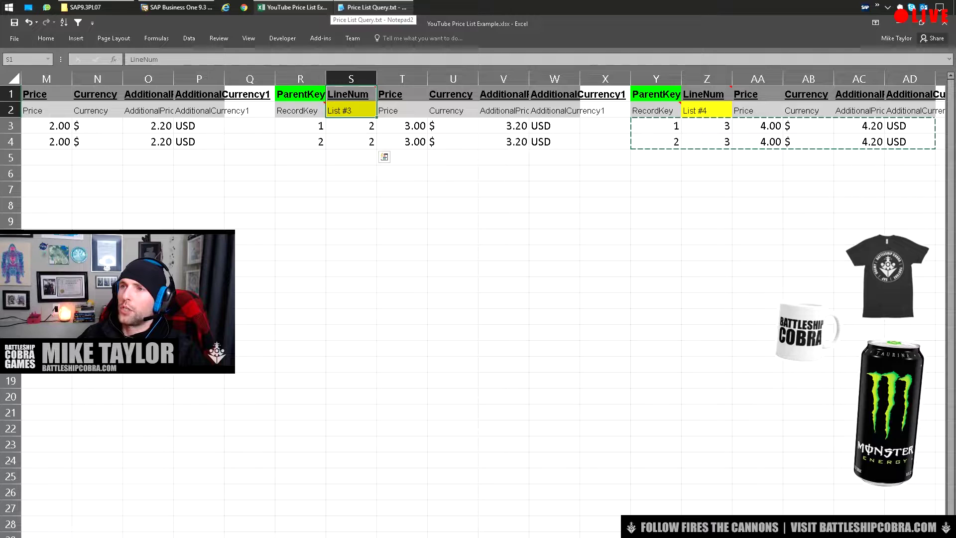
pyautogui.click(177, 7)
pyautogui.click(382, 203)
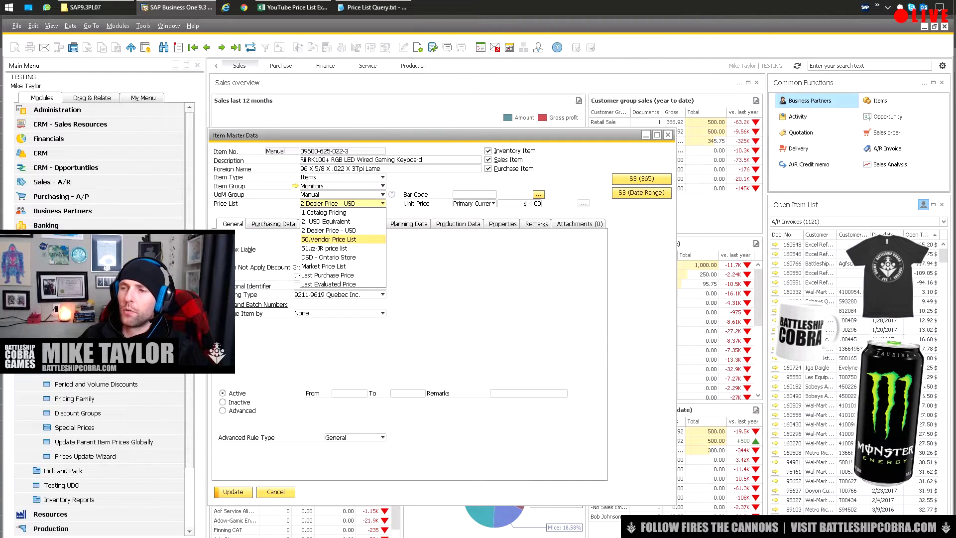
# Select the whole OPLN price-list query line in the Notepad2 text file
pyautogui.press('Escape')
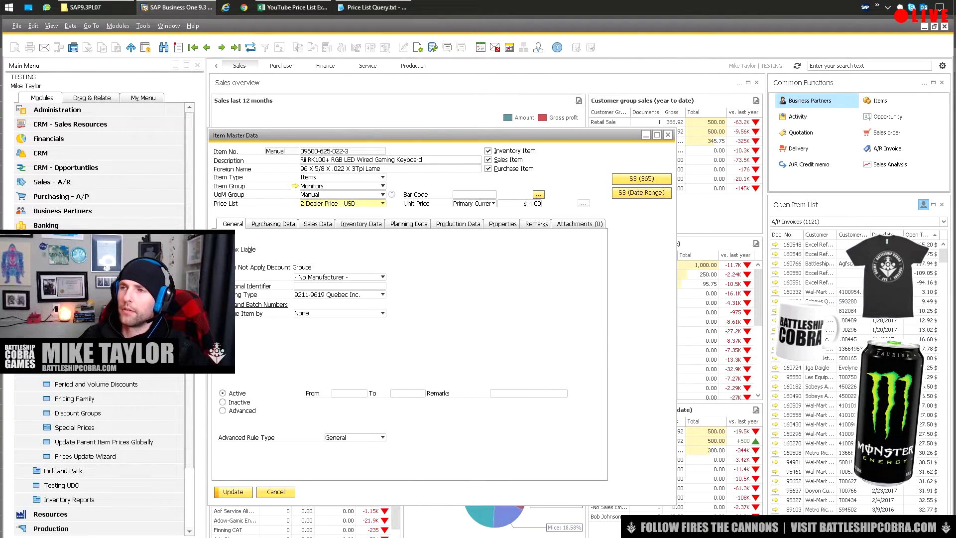
pyautogui.hotkey('alt', 'Tab')
pyautogui.press('End')
pyautogui.hotkey('shift', 'Home')
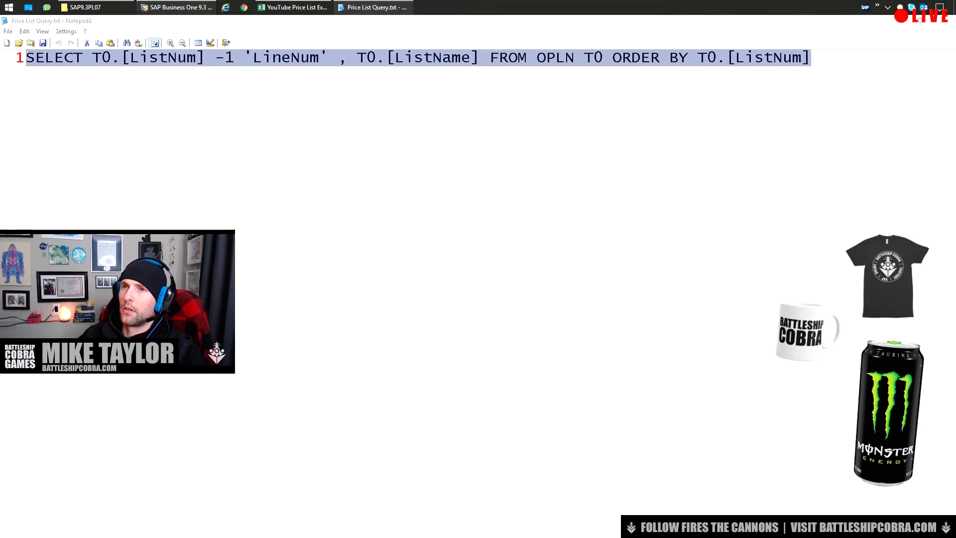
pyautogui.hotkey('alt', 'Tab')
# Open the Query Generator from Tools > Queries in SAP Business One
pyautogui.hotkey('alt', 't')
pyautogui.press('q')
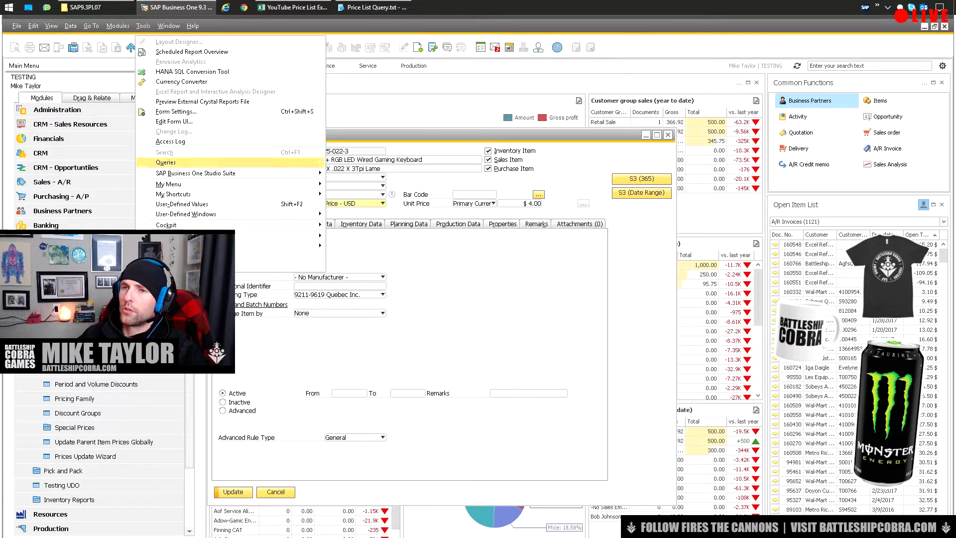
pyautogui.press('Right')
pyautogui.press('Down')
pyautogui.press('Down')
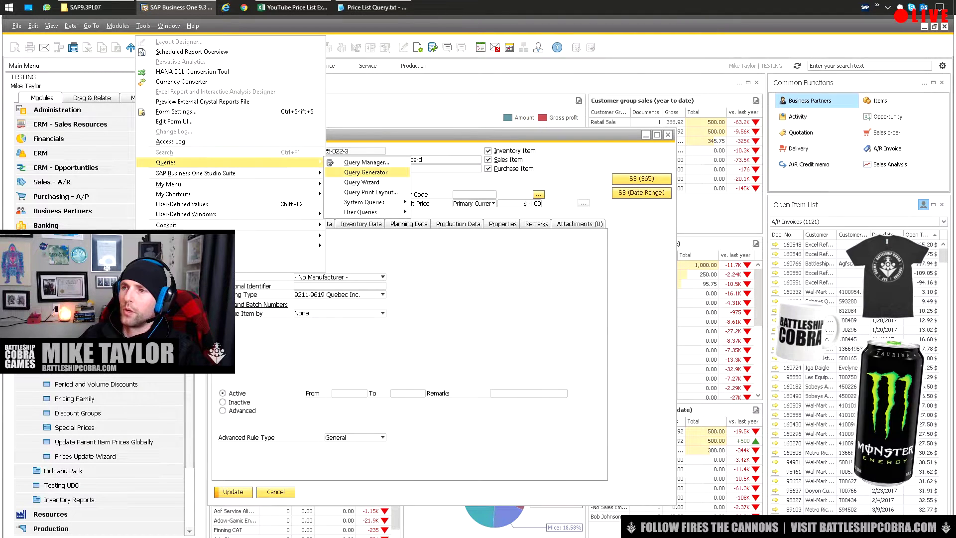
pyautogui.press('Return')
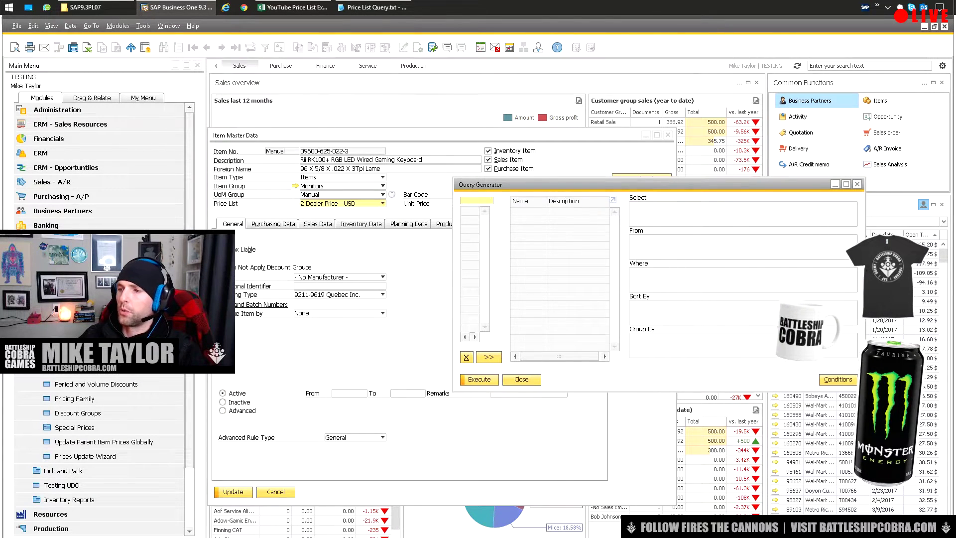
# Run the pasted OPLN query in Query Preview, showing seven price lists with LineNum 0–6, then return to Excel
pyautogui.press('Return')
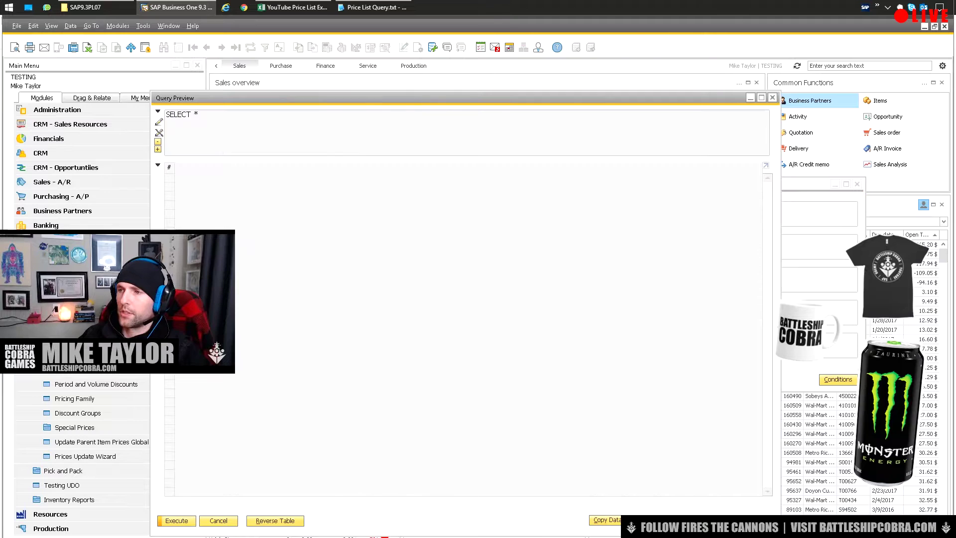
pyautogui.hotkey('ctrl', 'v')
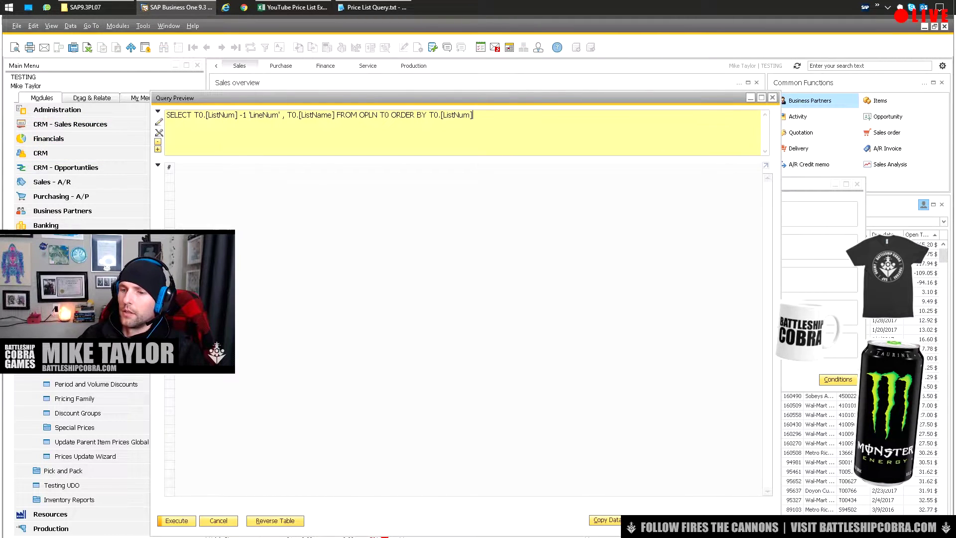
pyautogui.hotkey('ctrl', 'Return')
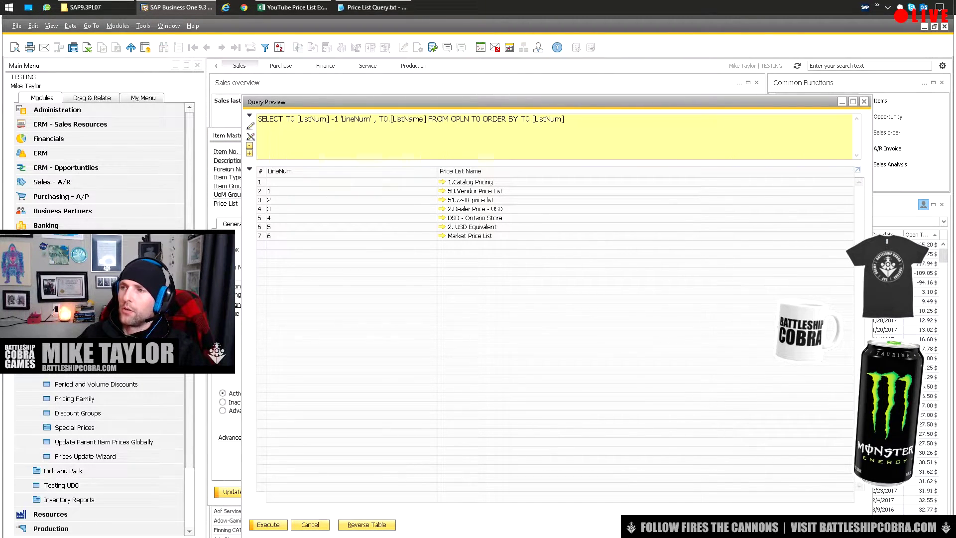
pyautogui.hotkey('alt', 'Tab')
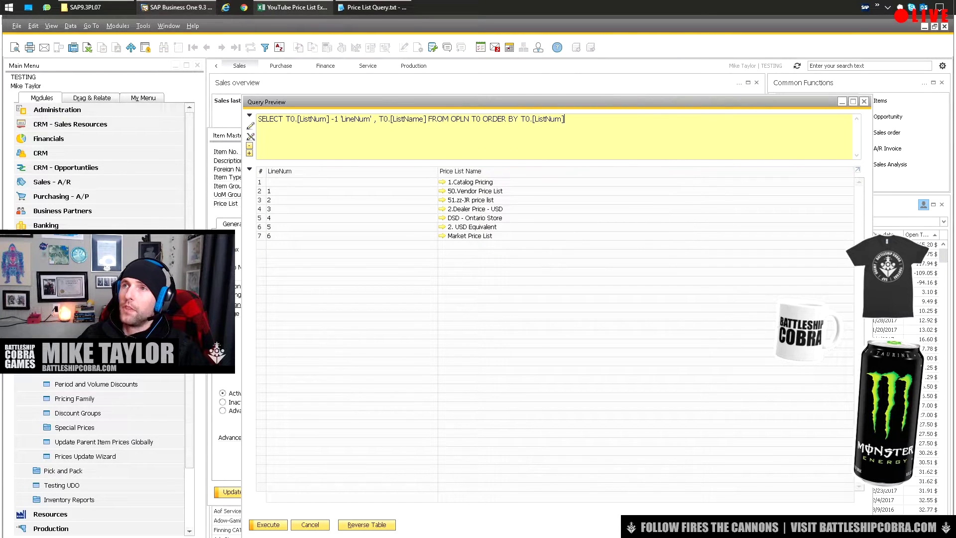
# Compare the workbook's List 1 and List 2 columns against the SAP price list query results
pyautogui.click(228, 100)
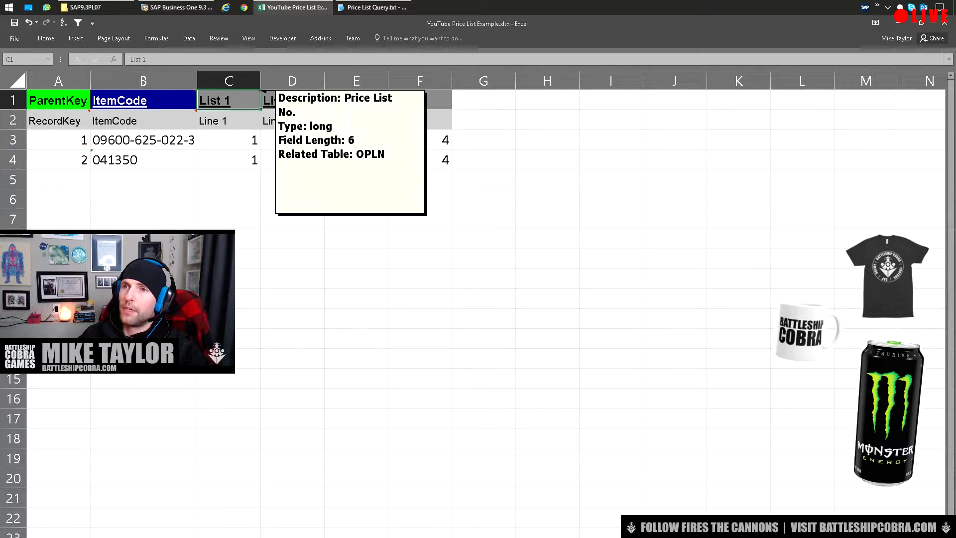
pyautogui.hotkey('alt', 'Tab')
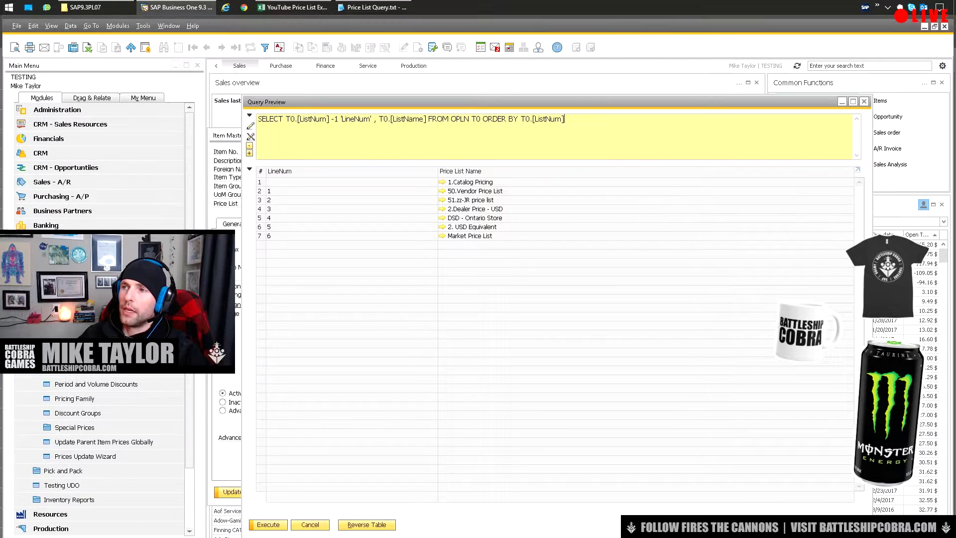
pyautogui.hotkey('alt', 'Tab')
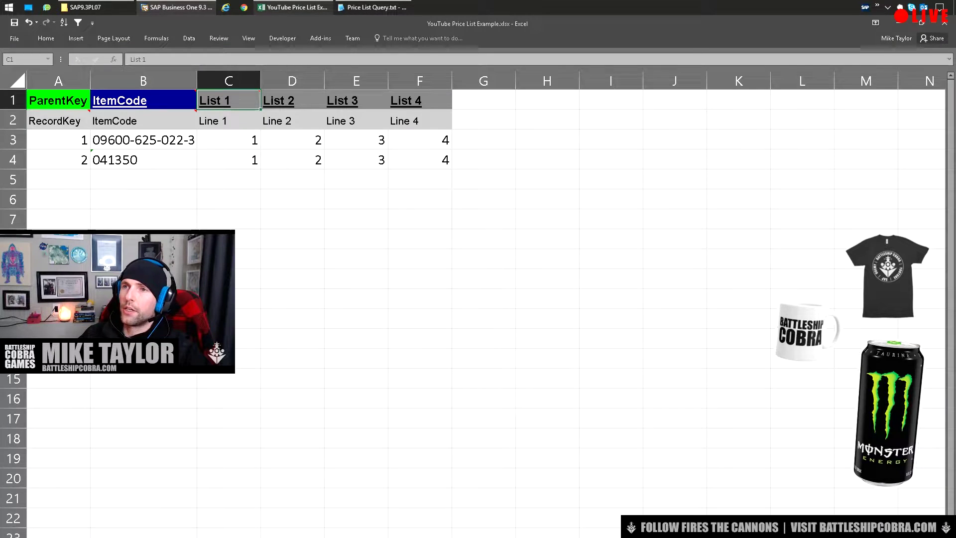
pyautogui.hotkey('alt', 'Tab')
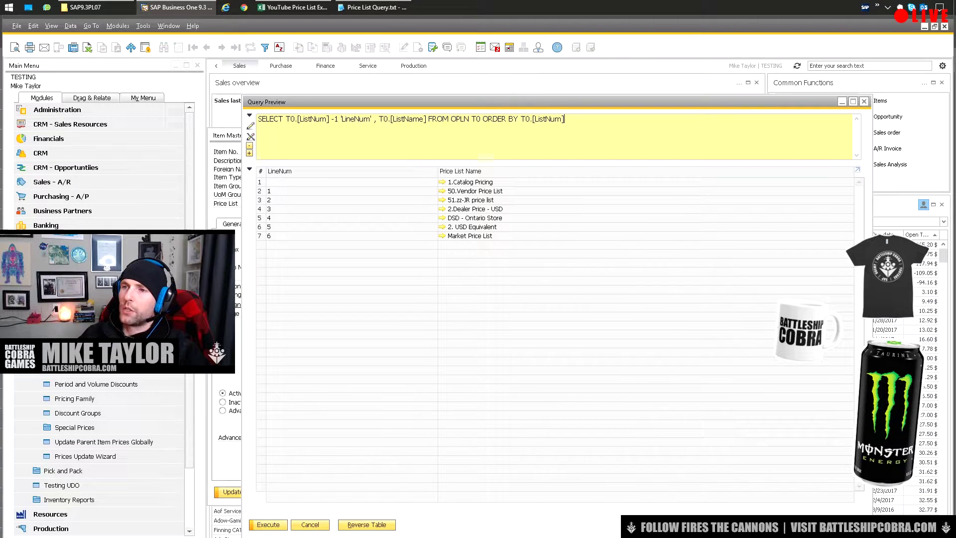
pyautogui.hotkey('alt', 'Tab')
pyautogui.click(292, 100)
pyautogui.click(228, 120)
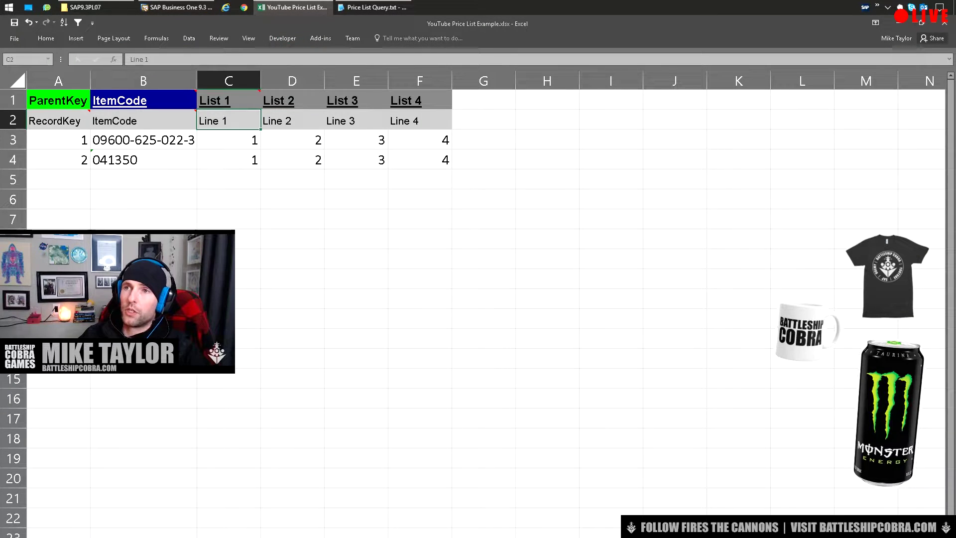
pyautogui.hotkey('alt', 'Tab')
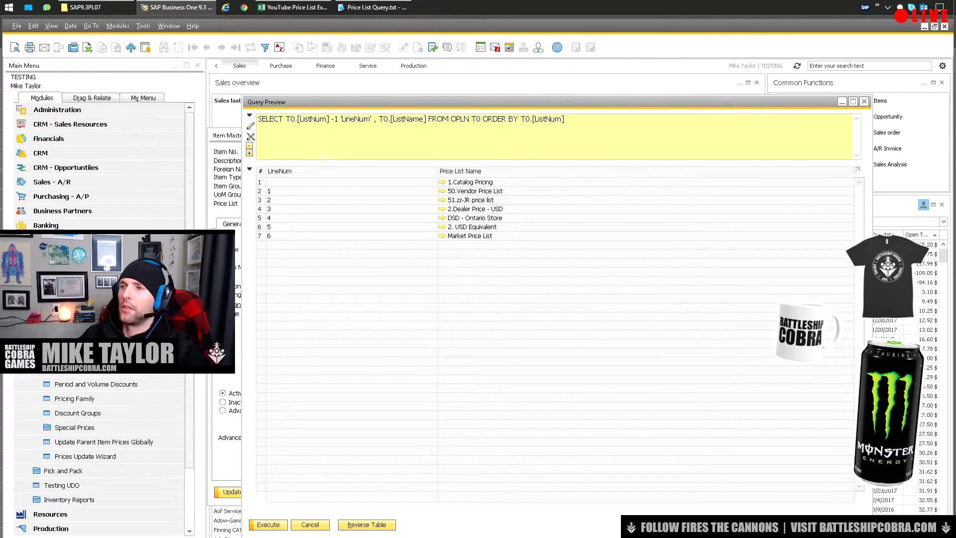
pyautogui.hotkey('alt', 'Tab')
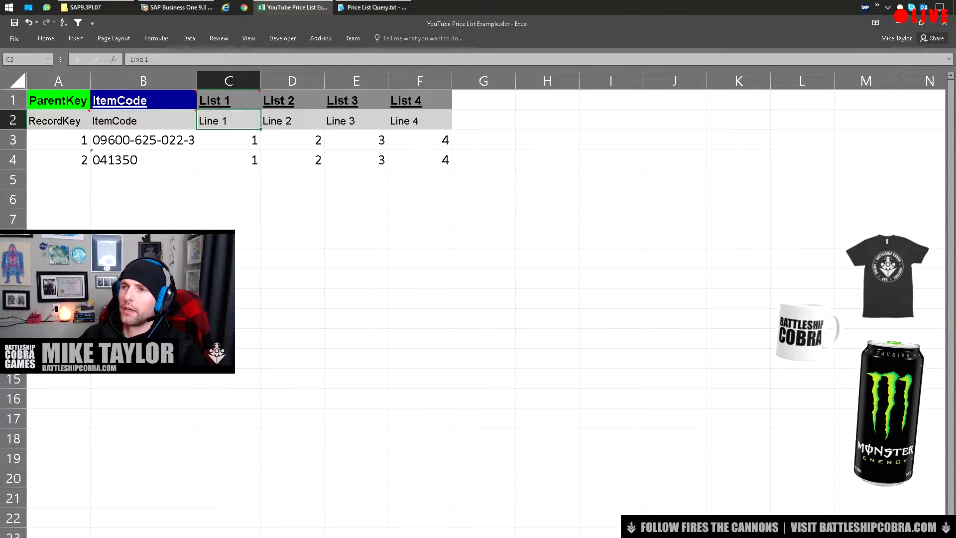
pyautogui.click(420, 199)
pyautogui.hotkey('ctrl', 'pagedown')
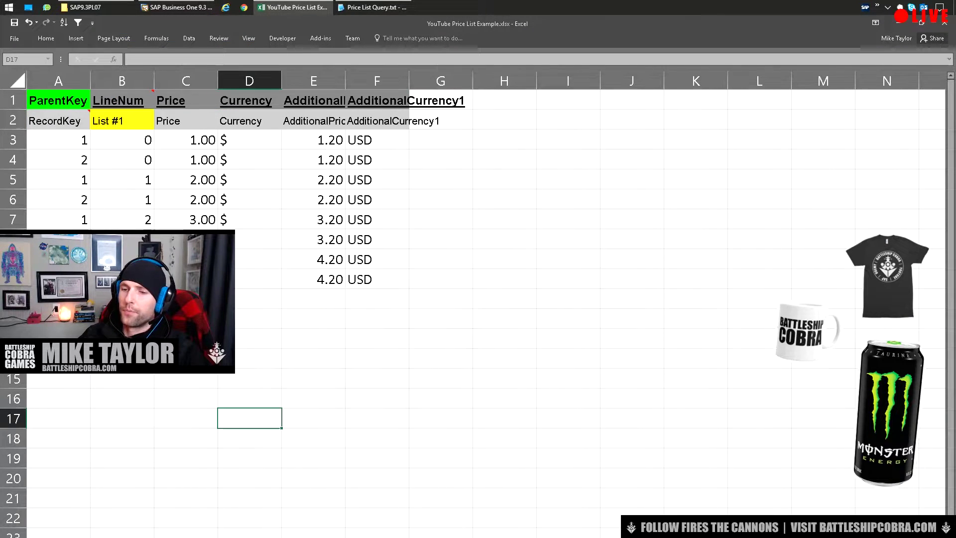
pyautogui.hotkey('ctrl', 'pagedown')
# Copy both items' List 3 values into the template's List #3 price cells as 3.00
pyautogui.moveTo(351, 125); pyautogui.dragTo(351, 141)
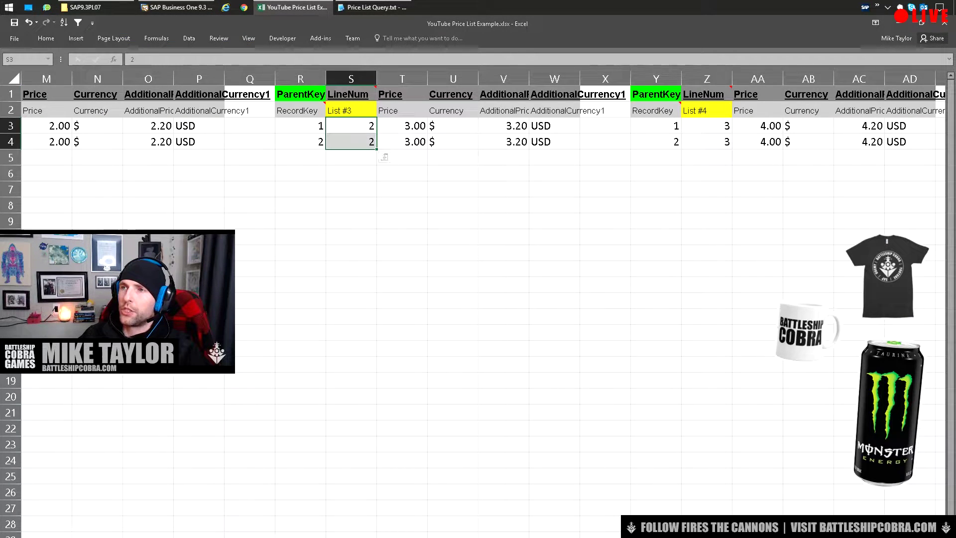
pyautogui.moveTo(707, 125); pyautogui.dragTo(707, 141)
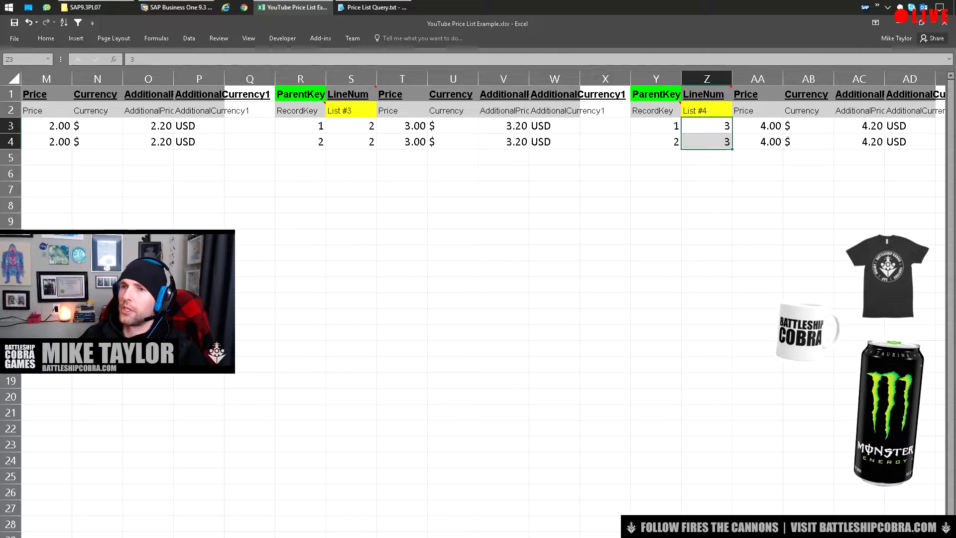
pyautogui.moveTo(300, 125); pyautogui.dragTo(555, 142)
pyautogui.hotkey('ctrl', 'pageup')
pyautogui.hotkey('ctrl', 'pageup')
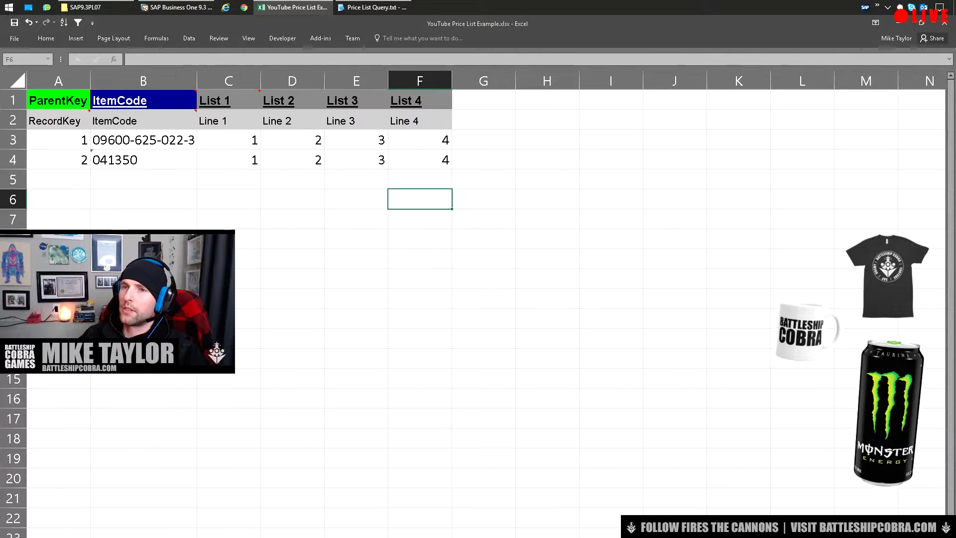
pyautogui.moveTo(228, 100); pyautogui.dragTo(229, 439)
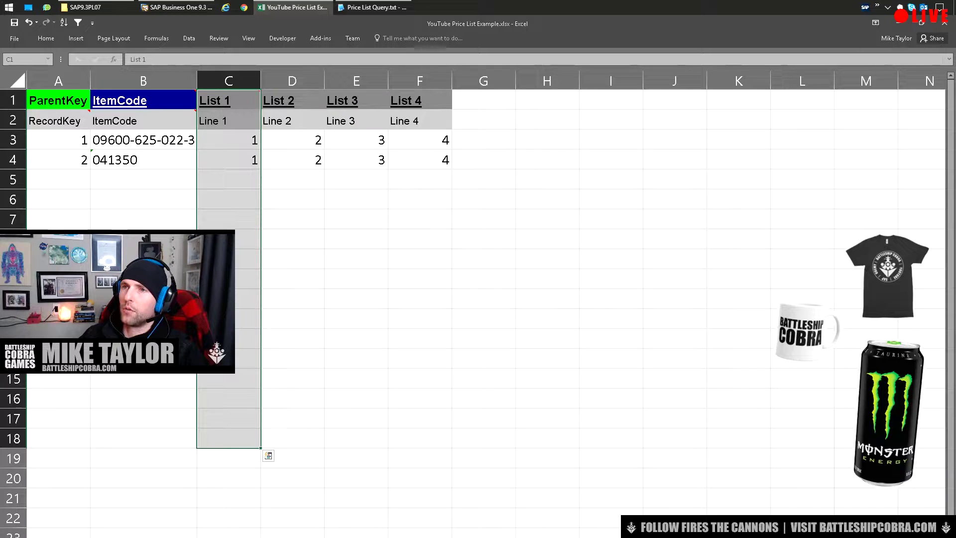
pyautogui.hotkey('ctrl', 'pagedown')
pyautogui.hotkey('ctrl', 'pagedown')
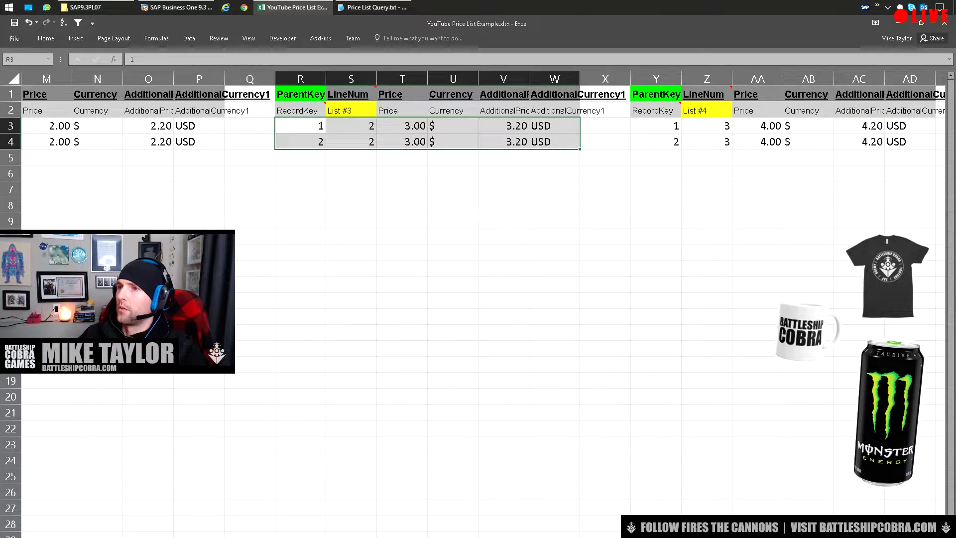
pyautogui.click(402, 126)
pyautogui.hotkey('ctrl', 'v')
pyautogui.hotkey('ctrl', 'pageup')
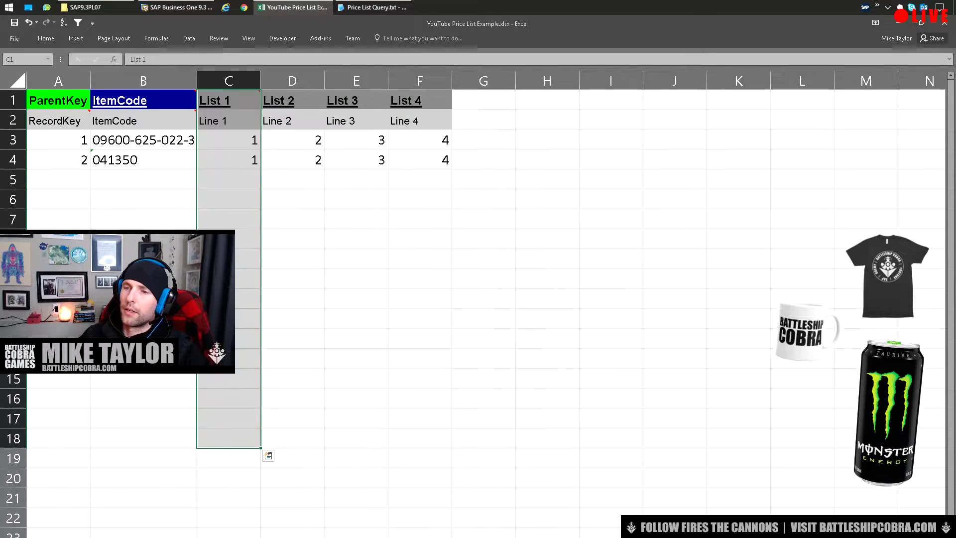
pyautogui.click(356, 100)
pyautogui.moveTo(356, 140); pyautogui.dragTo(356, 160)
pyautogui.hotkey('ctrl', 'c')
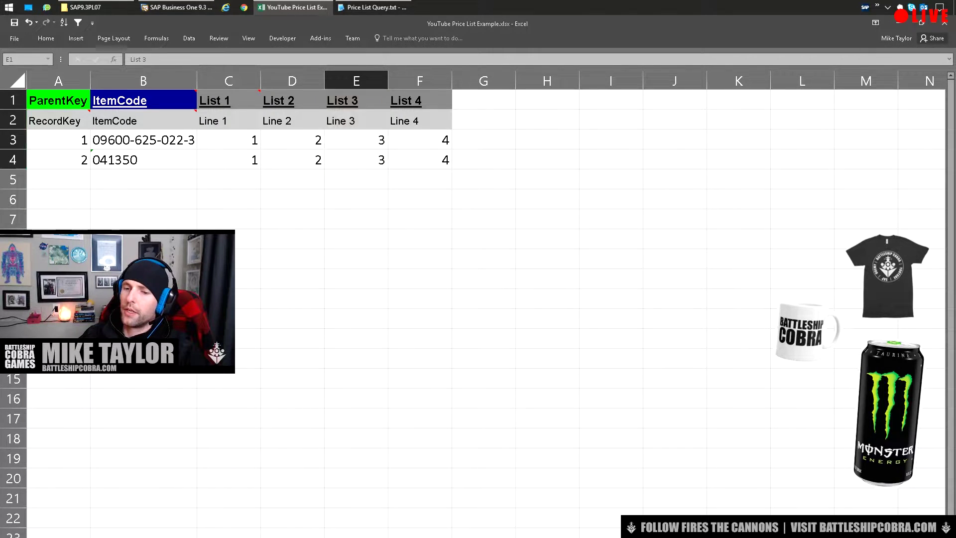
pyautogui.hotkey('ctrl', 'pagedown')
pyautogui.hotkey('ctrl', 'v')
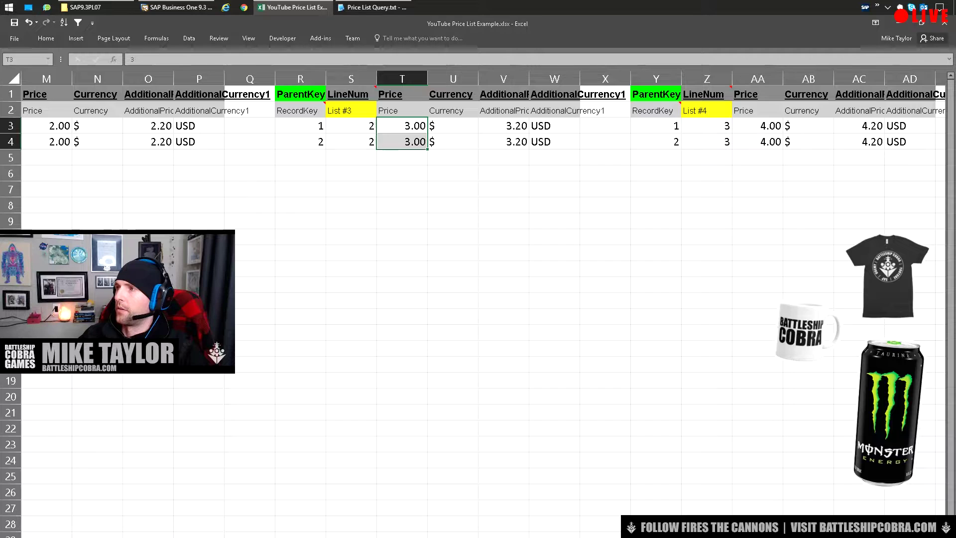
# Check the List #1–#3 LineNum columns against SAP's price list line numbers
pyautogui.hscroll(-3, 483, 299)
pyautogui.click(475, 126)
pyautogui.press('Right')
pyautogui.press('Right')
pyautogui.press('Right')
pyautogui.press('Right')
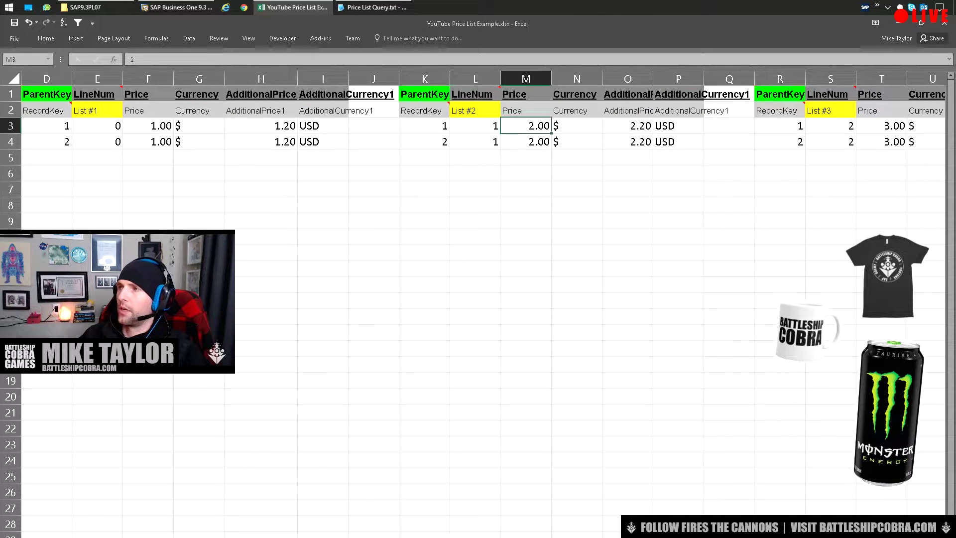
pyautogui.moveTo(97, 126); pyautogui.dragTo(97, 158)
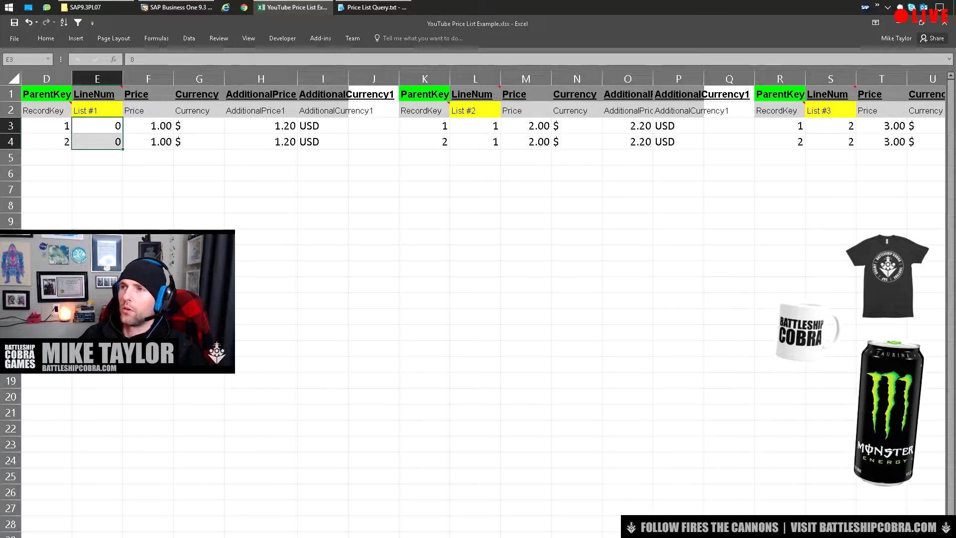
pyautogui.moveTo(476, 126); pyautogui.dragTo(475, 173)
pyautogui.moveTo(830, 126); pyautogui.dragTo(831, 173)
pyautogui.hscroll(3, 483, 150)
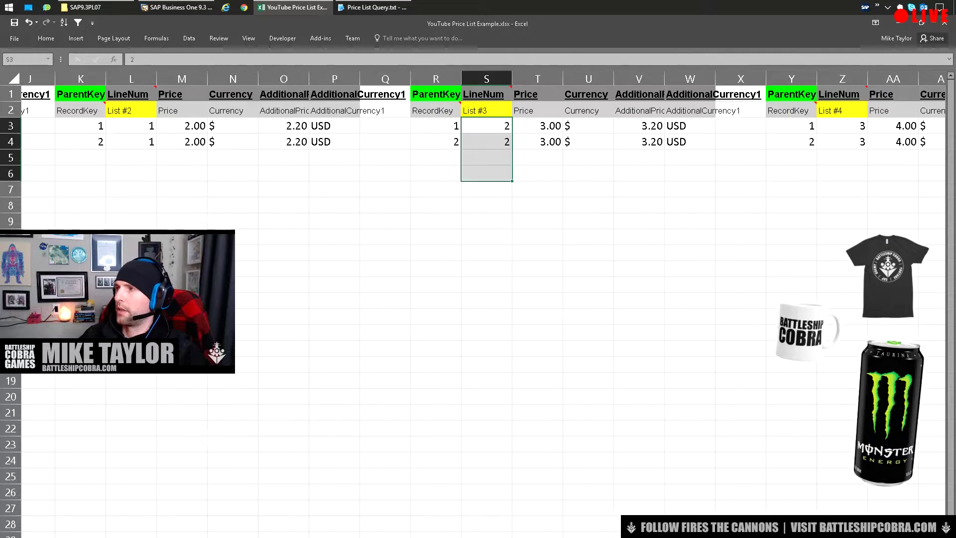
pyautogui.moveTo(707, 126); pyautogui.dragTo(707, 158)
pyautogui.hotkey('alt', 'Tab')
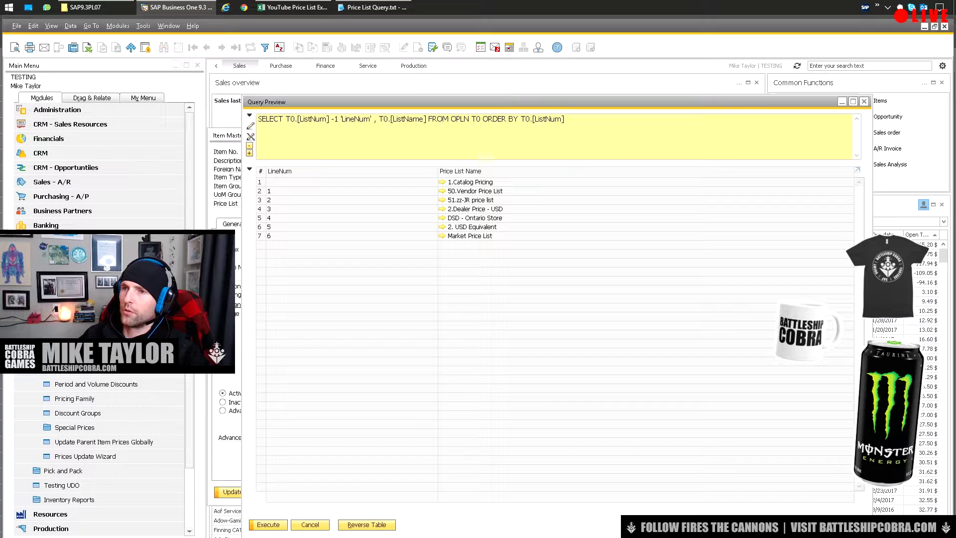
pyautogui.hotkey('alt', 'Tab')
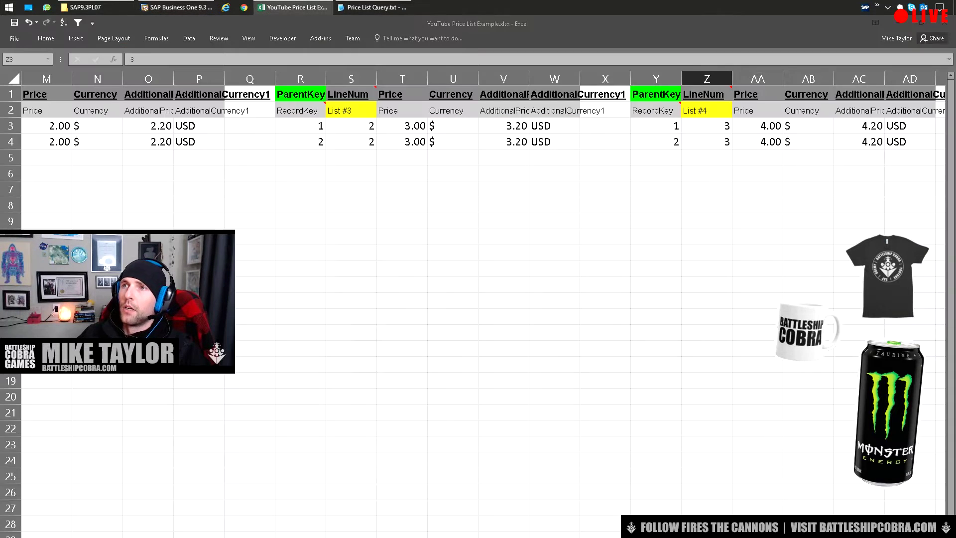
pyautogui.hotkey('ctrl', 'pagedown')
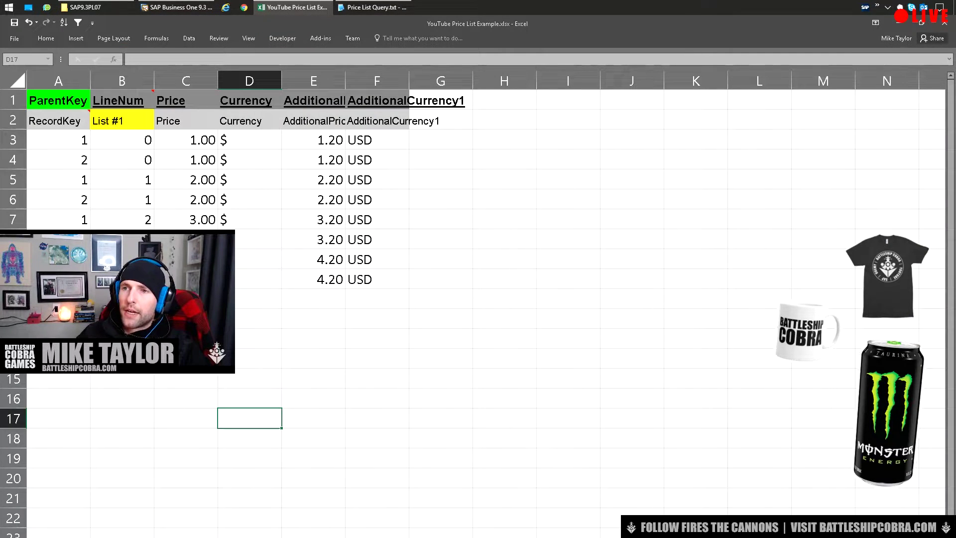
pyautogui.hotkey('ctrl', 'pageup')
# Delete the two header rows from the stacked price data sheet
pyautogui.hotkey('ctrl', 'pagedown')
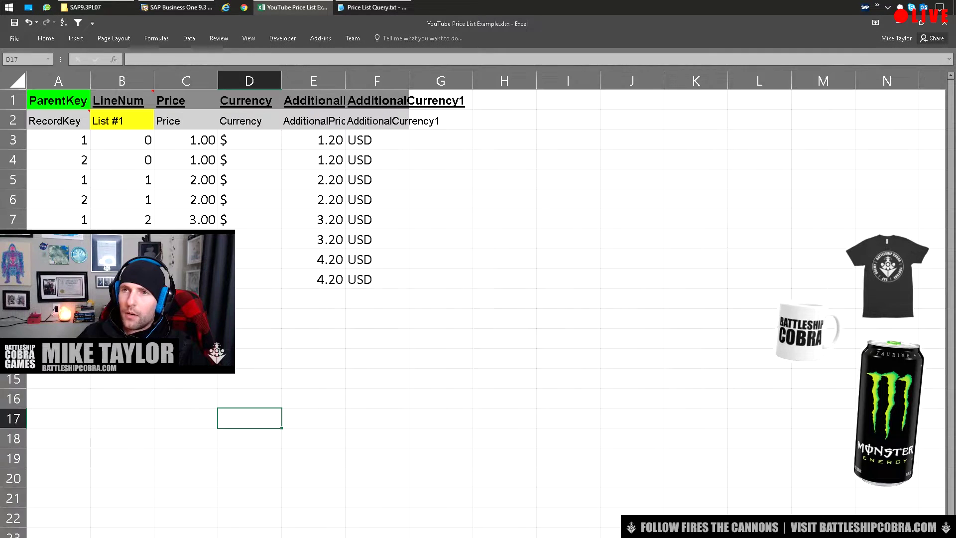
pyautogui.moveTo(14, 120); pyautogui.dragTo(13, 100)
pyautogui.rightClick(15, 96)
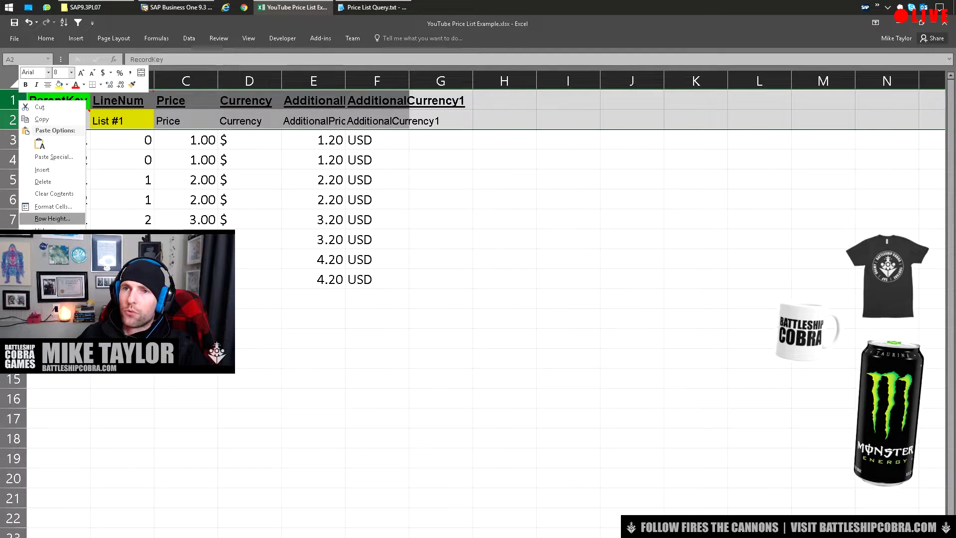
pyautogui.click(40, 181)
pyautogui.click(441, 378)
# Sort the whole table by line number, then by ParentKey, so item 1's lines 0–3 lead
pyautogui.click(58, 80)
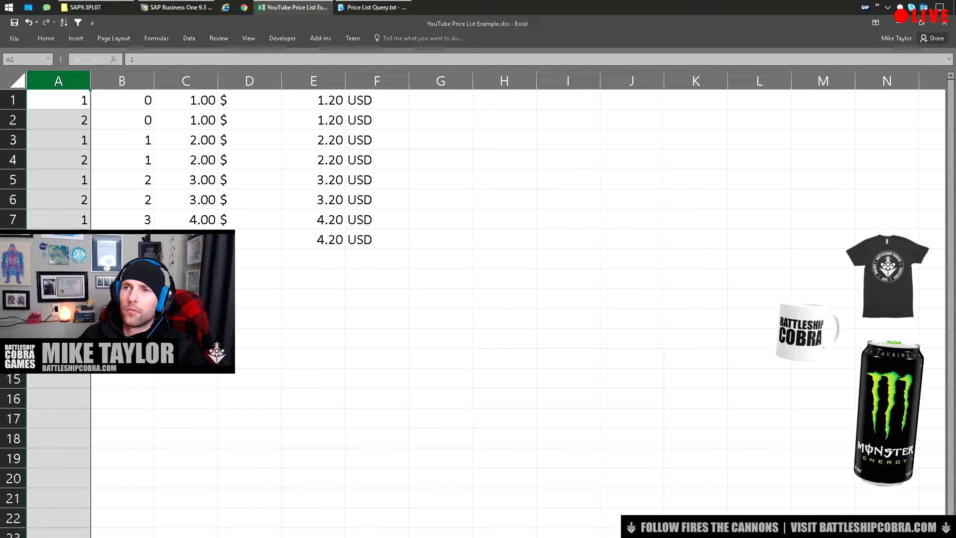
pyautogui.click(186, 319)
pyautogui.click(58, 80)
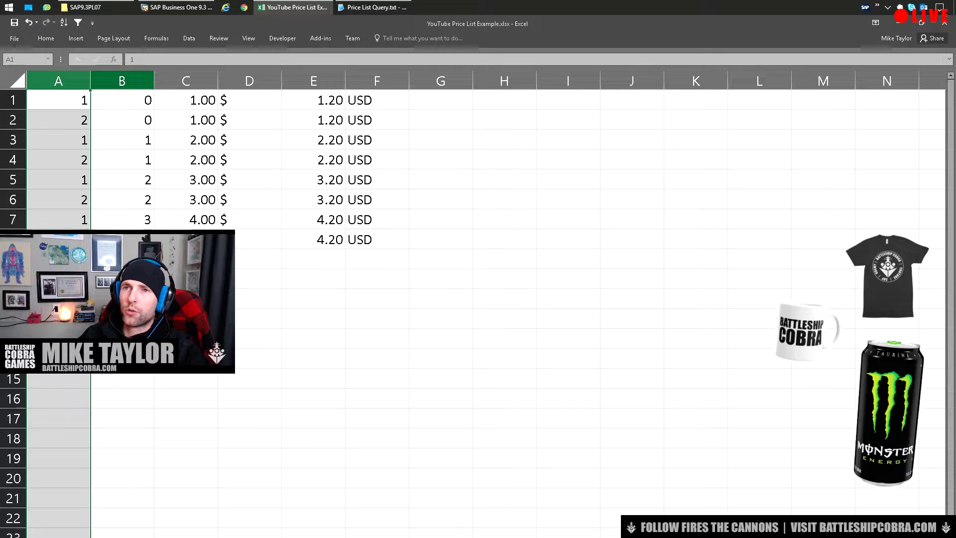
pyautogui.click(122, 81)
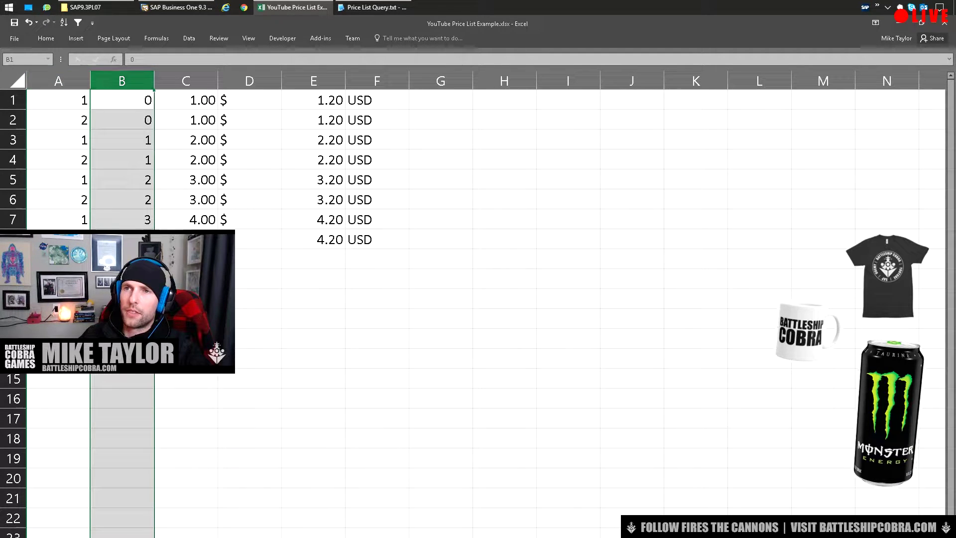
pyautogui.click(64, 22)
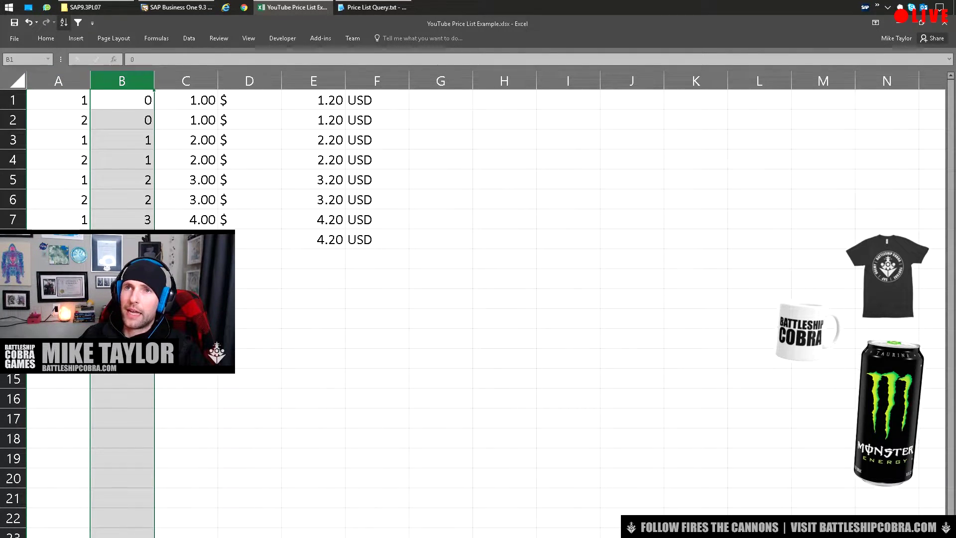
pyautogui.press('Return')
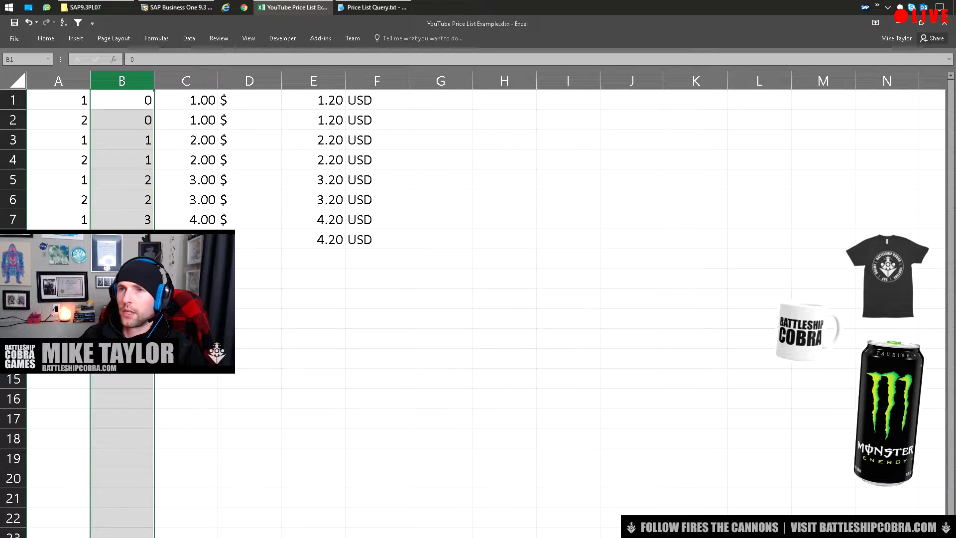
pyautogui.click(59, 81)
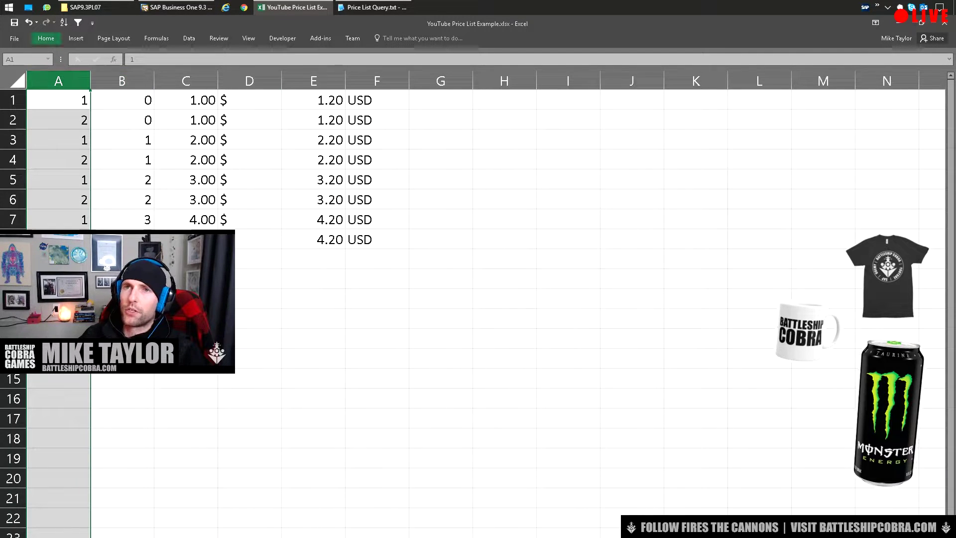
pyautogui.click(64, 22)
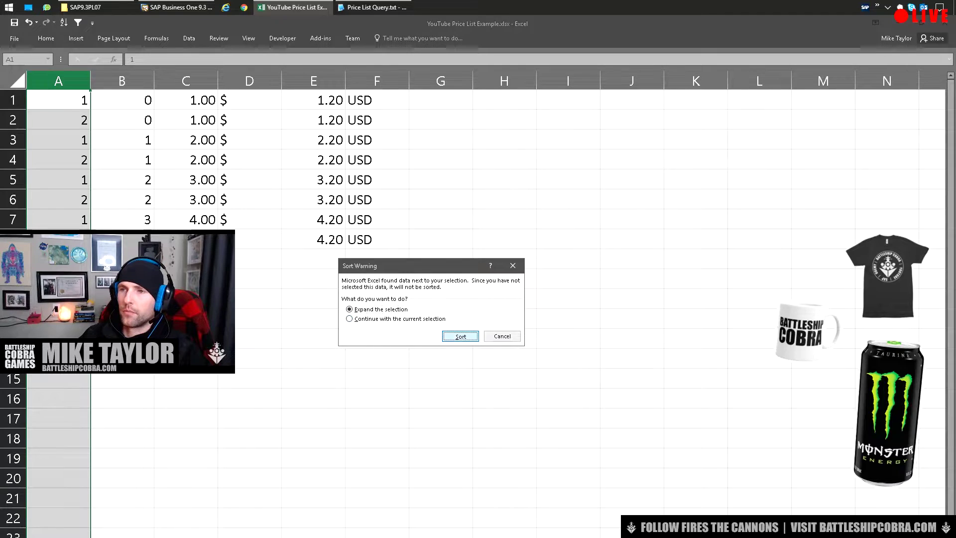
pyautogui.press('Return')
pyautogui.click(504, 179)
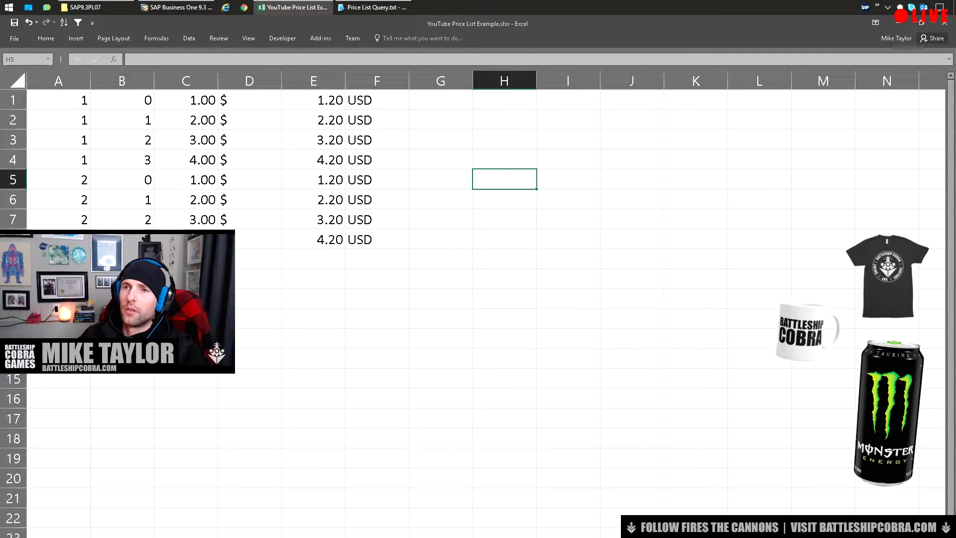
pyautogui.moveTo(377, 239); pyautogui.dragTo(58, 100)
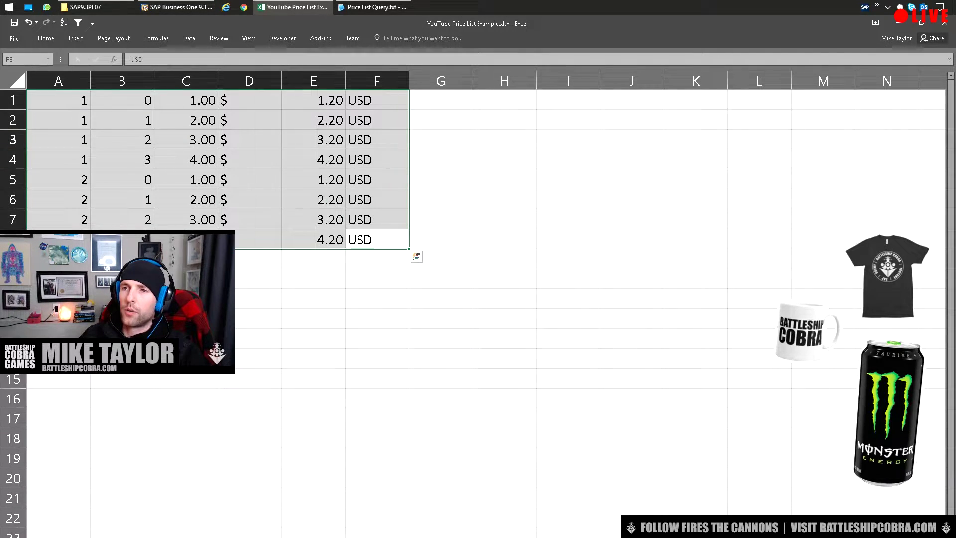
pyautogui.moveTo(58, 99); pyautogui.dragTo(122, 159)
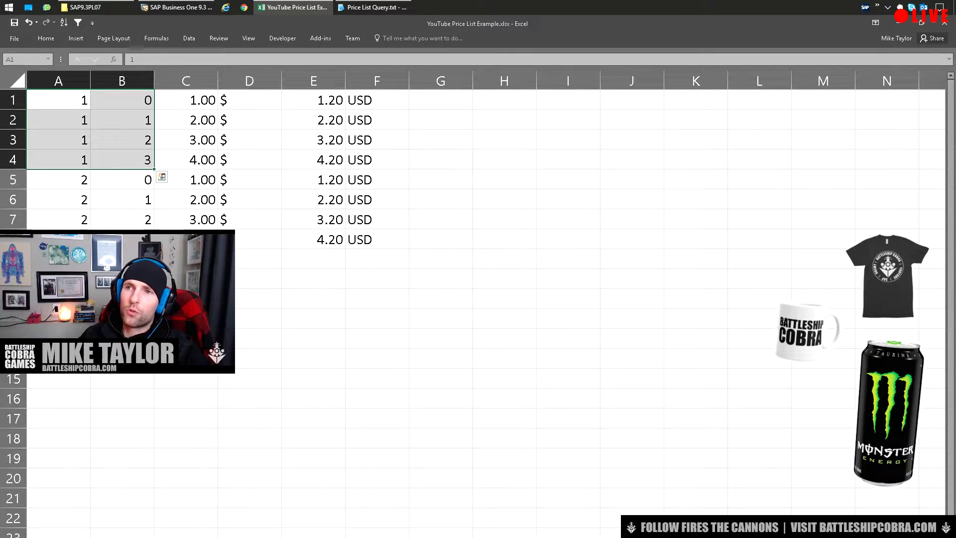
pyautogui.moveTo(122, 99); pyautogui.dragTo(122, 160)
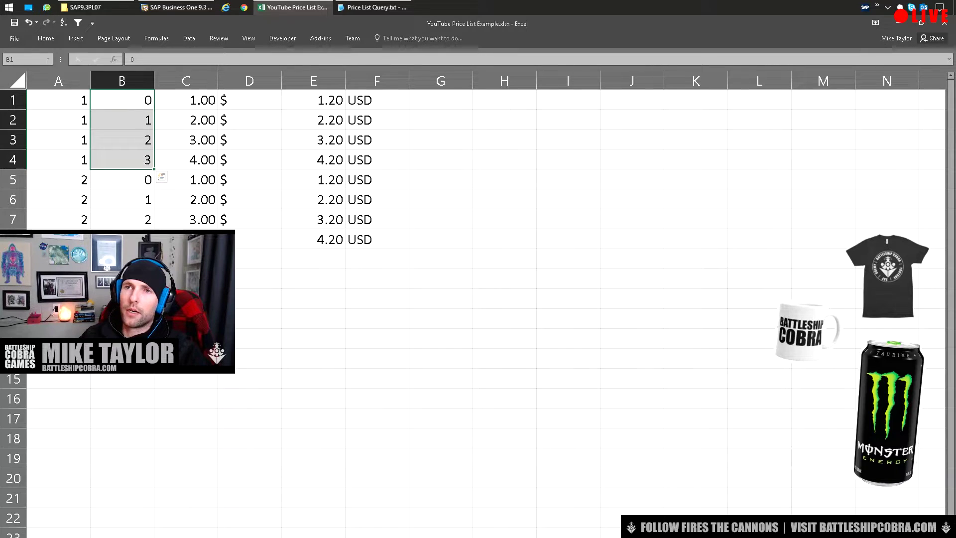
# Copy the two header rows from the other price sheet and insert them above the sorted data
pyautogui.click(58, 100)
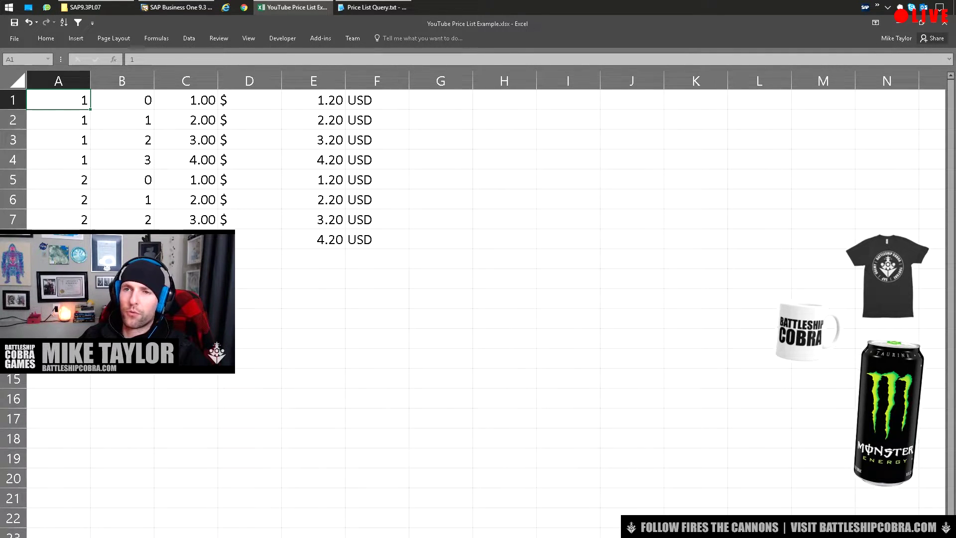
pyautogui.click(122, 199)
pyautogui.click(122, 99)
pyautogui.click(122, 120)
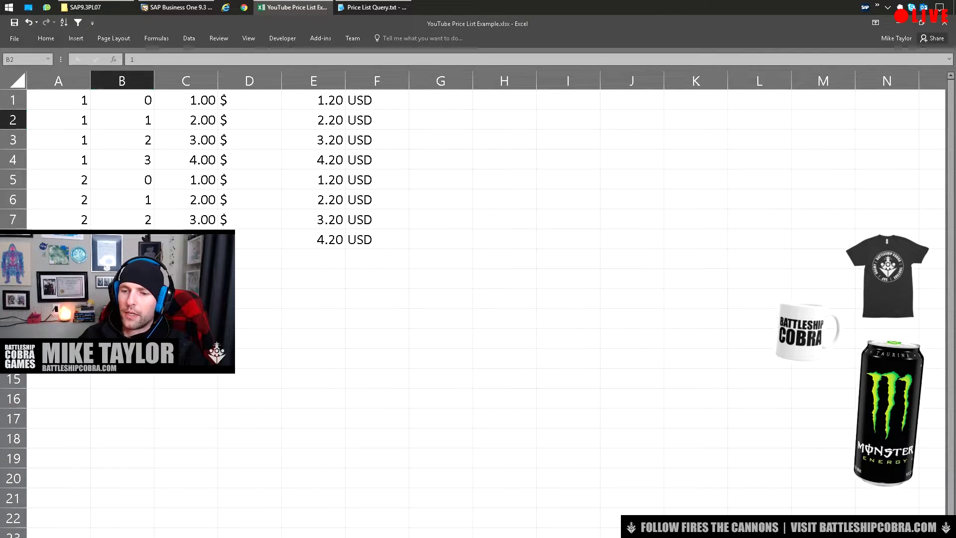
pyautogui.hotkey('ctrl', 'pagedown')
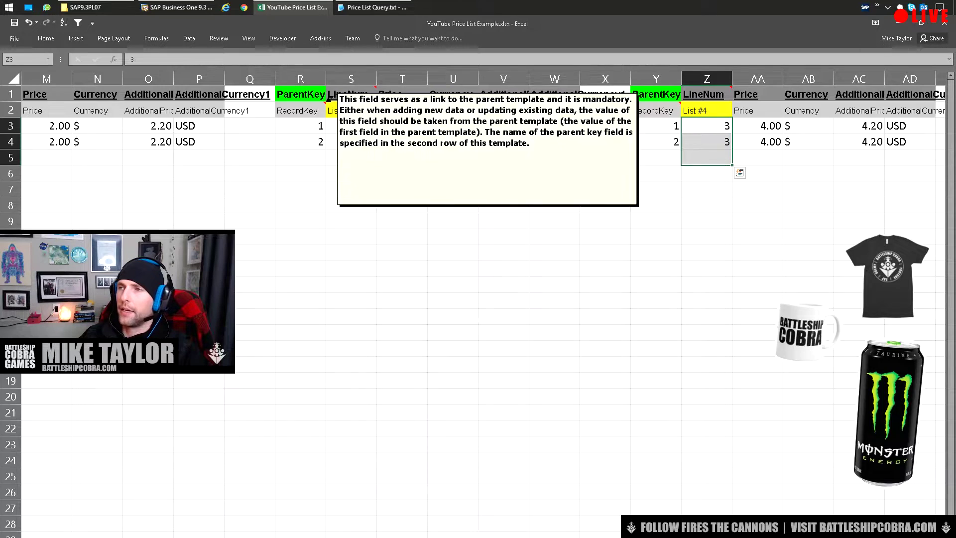
pyautogui.hotkey('ctrl', 'pageup')
pyautogui.hotkey('ctrl', 'pageup')
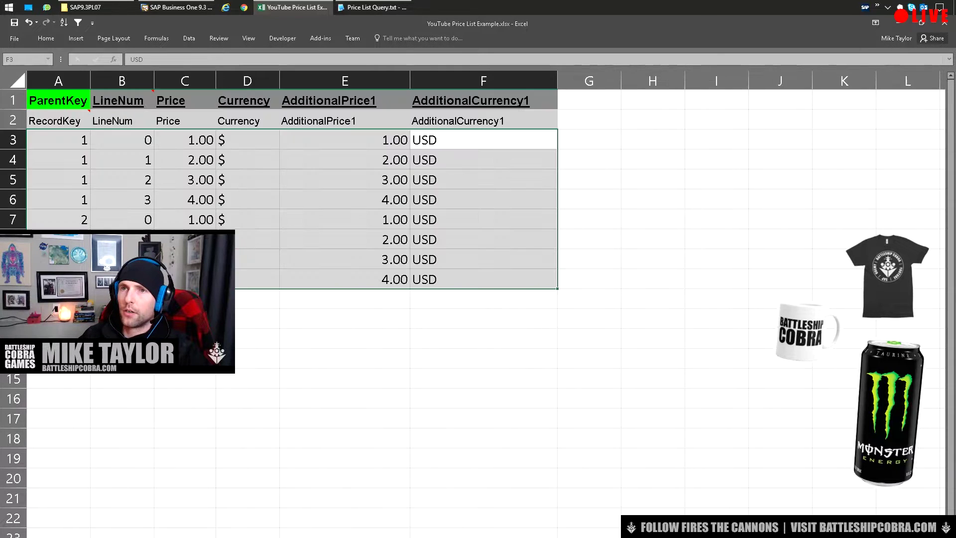
pyautogui.click(13, 120)
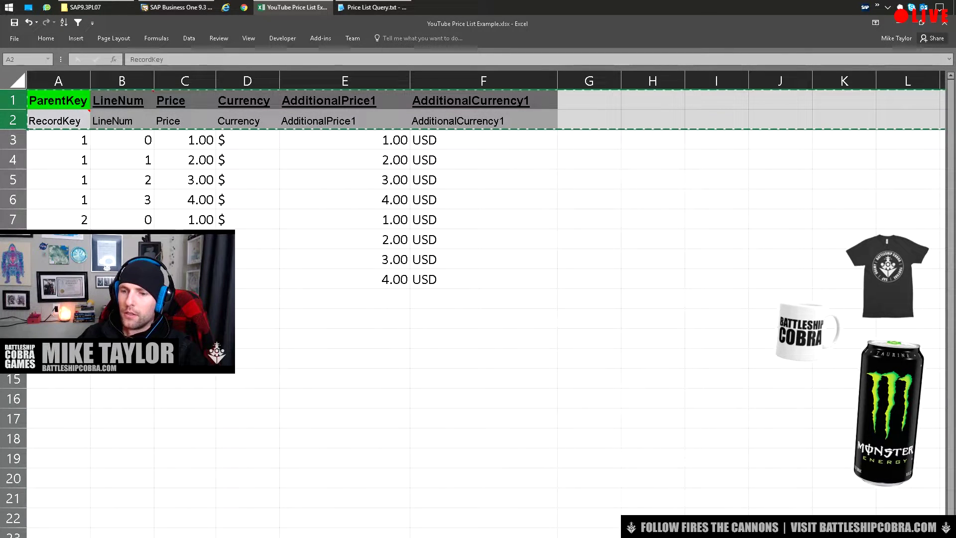
pyautogui.hotkey('ctrl', 'pagedown')
pyautogui.rightClick(13, 100)
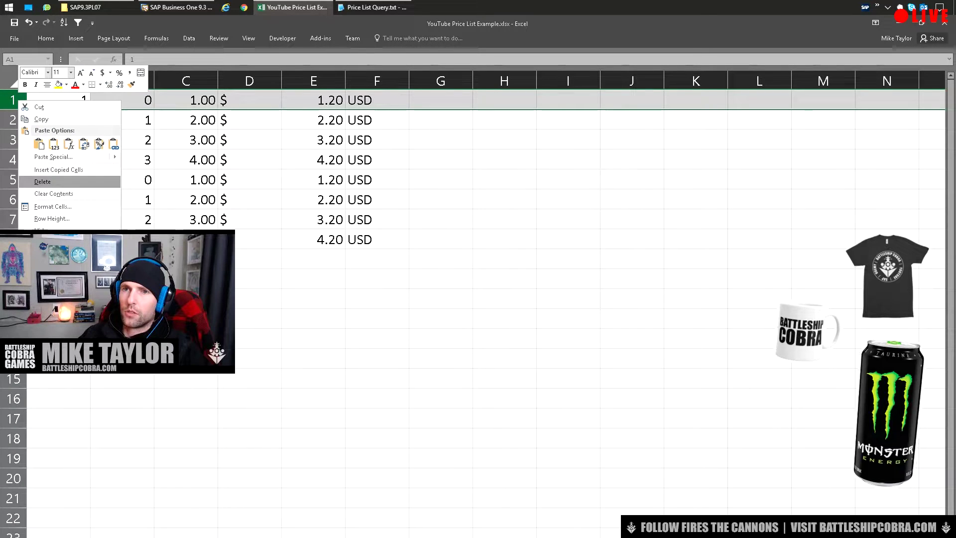
pyautogui.click(59, 169)
pyautogui.click(259, 358)
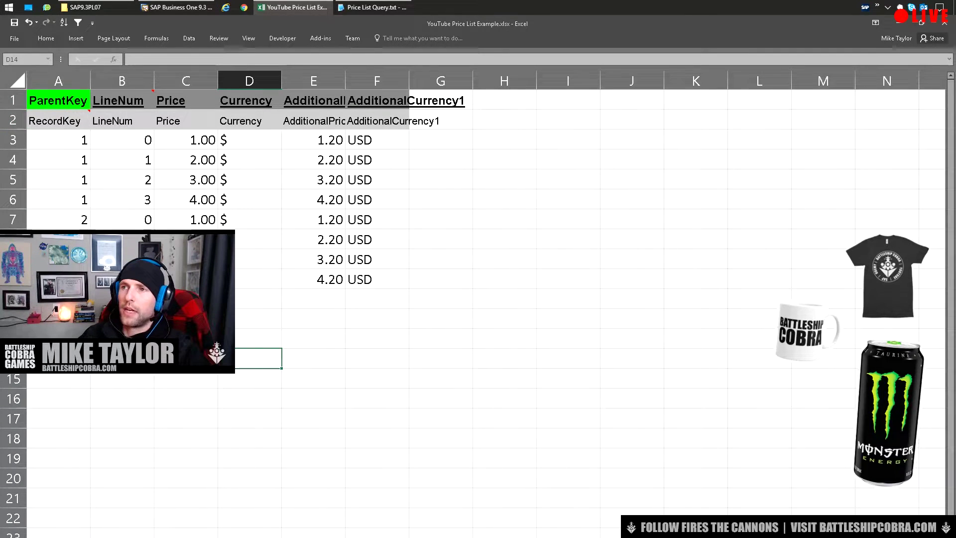
# Select the full price table A1:F10, then go to the ParentKey/ItemCode sheet
pyautogui.moveTo(377, 140); pyautogui.dragTo(60, 279)
pyautogui.click(60, 279)
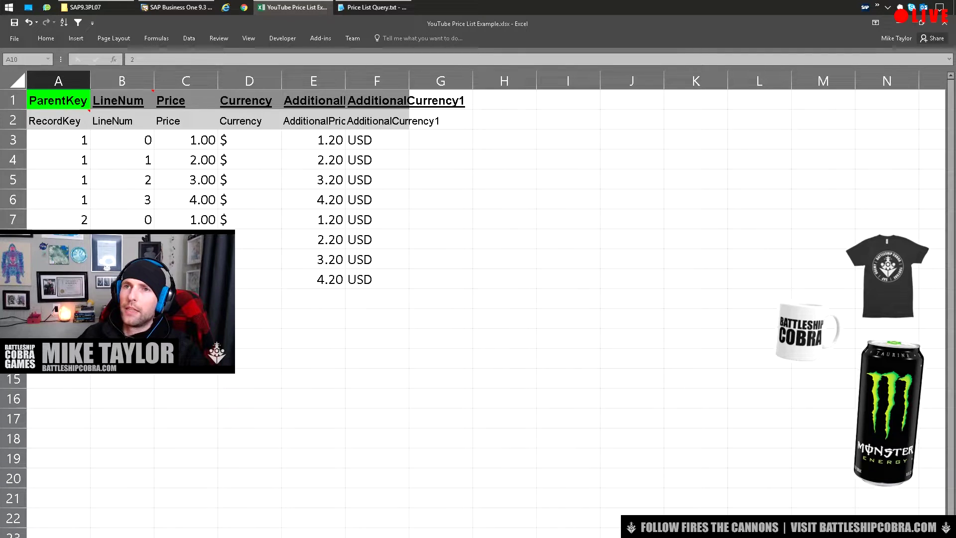
pyautogui.hotkey('ctrl', 'Home')
pyautogui.hotkey('ctrl', 'shift', 'End')
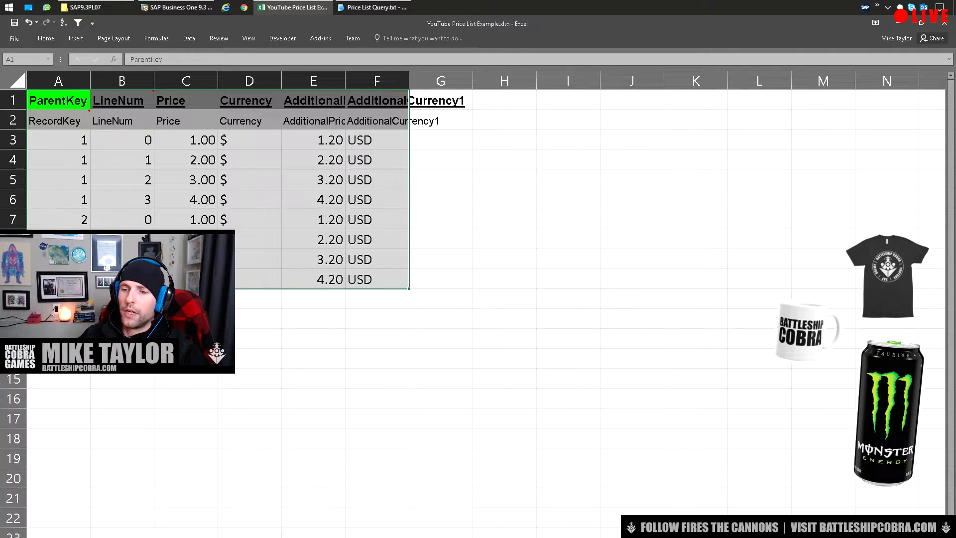
pyautogui.hotkey('ctrl', 'z')
pyautogui.hotkey('ctrl', 'c')
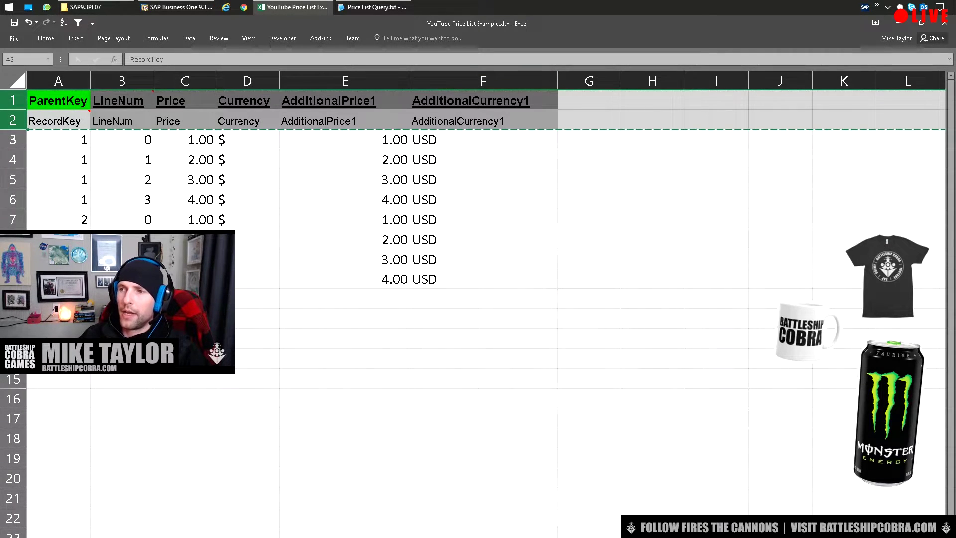
pyautogui.hotkey('ctrl', 'End')
pyautogui.hotkey('ctrl', 'shift', 'Home')
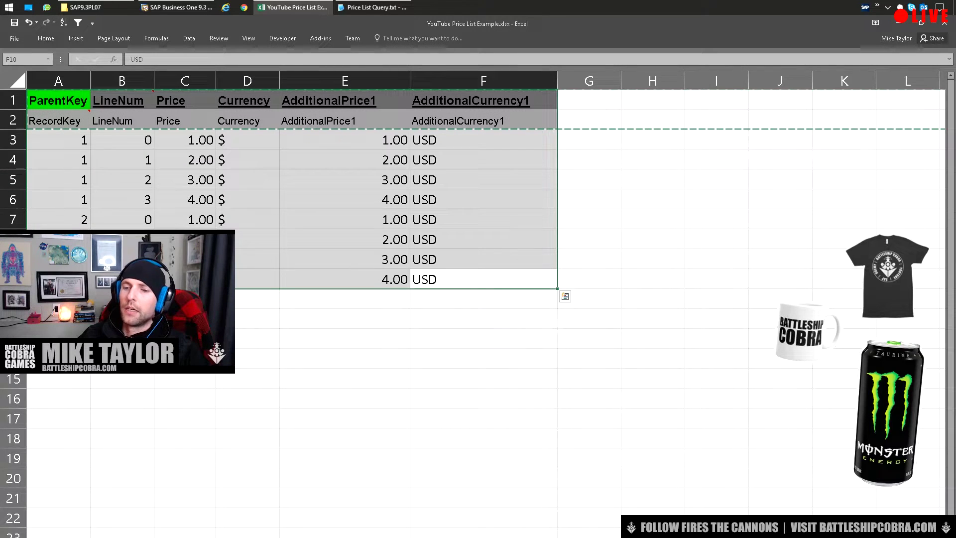
pyautogui.hotkey('ctrl', 'pageup')
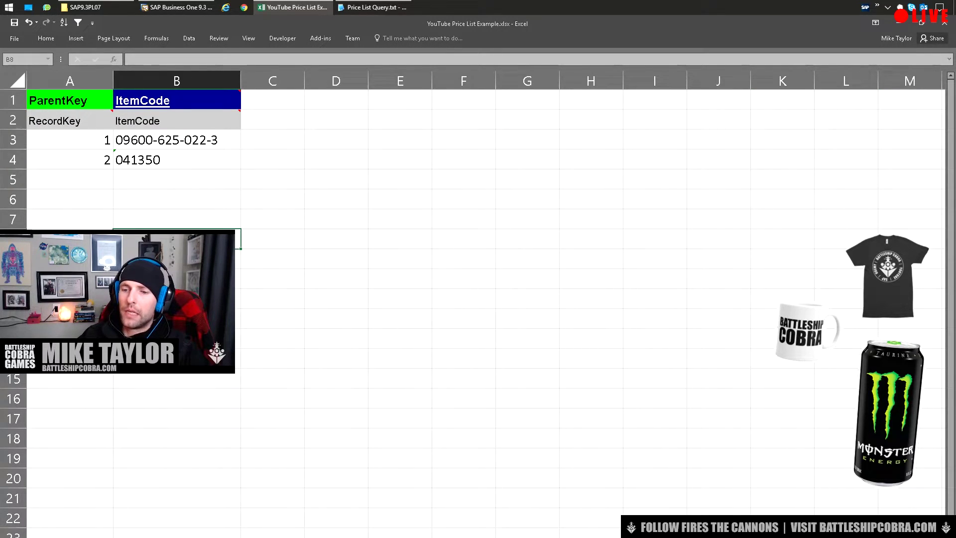
pyautogui.hotkey('ctrl', 'pagedown')
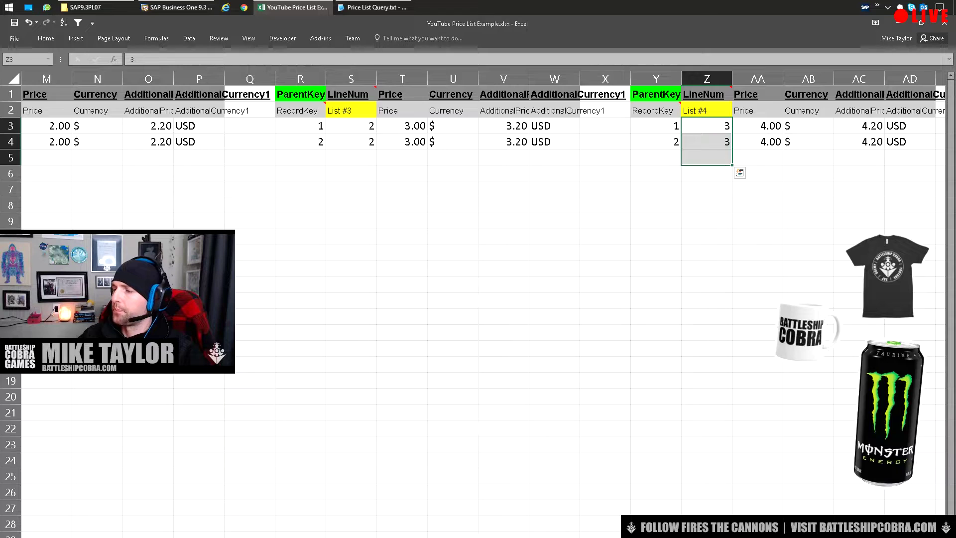
pyautogui.hscroll(-10, 478, 298)
pyautogui.hotkey('ctrl', 'Home')
pyautogui.hotkey('shift', 'Right')
pyautogui.hotkey('shift', 'Down')
pyautogui.hotkey('shift', 'Down')
pyautogui.hotkey('shift', 'Down')
pyautogui.hotkey('shift', 'Down')
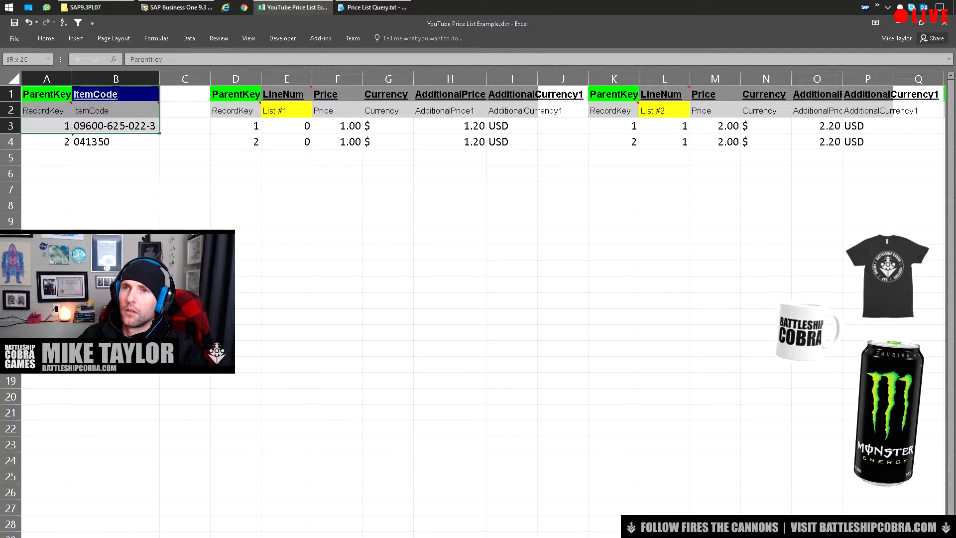
pyautogui.hotkey('shift', 'Up')
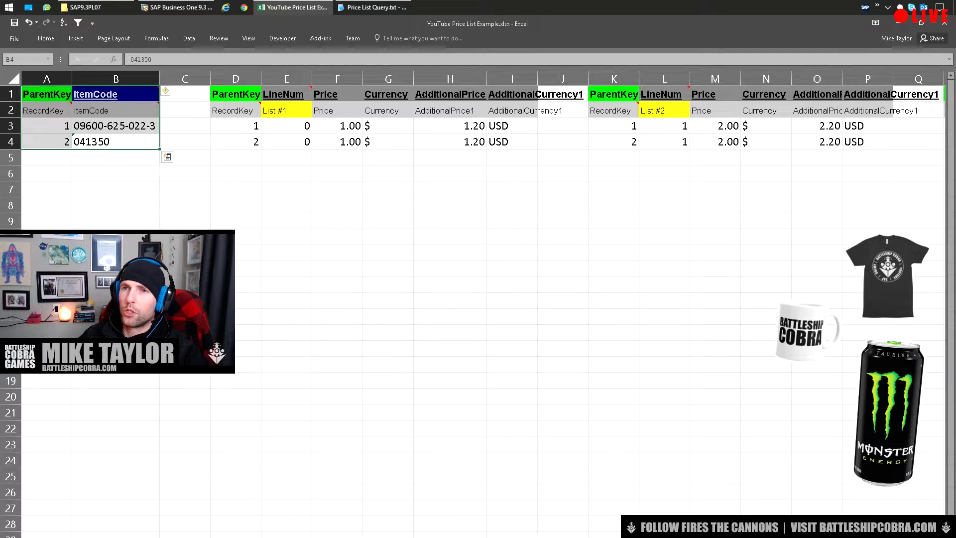
pyautogui.hotkey('ctrl', 'pagedown')
pyautogui.click(144, 159)
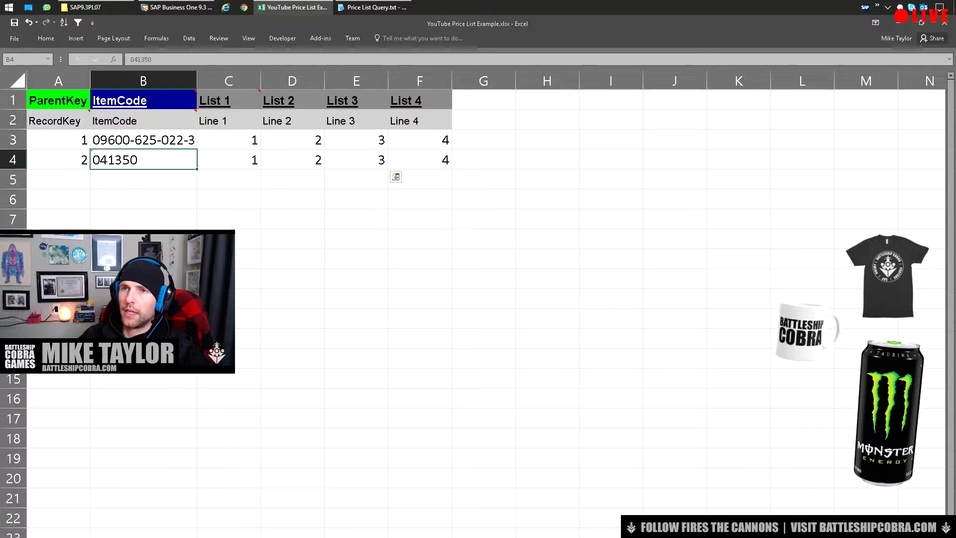
pyautogui.hotkey('ctrl', 'shift', 'Home')
pyautogui.hotkey('ctrl', 'pagedown')
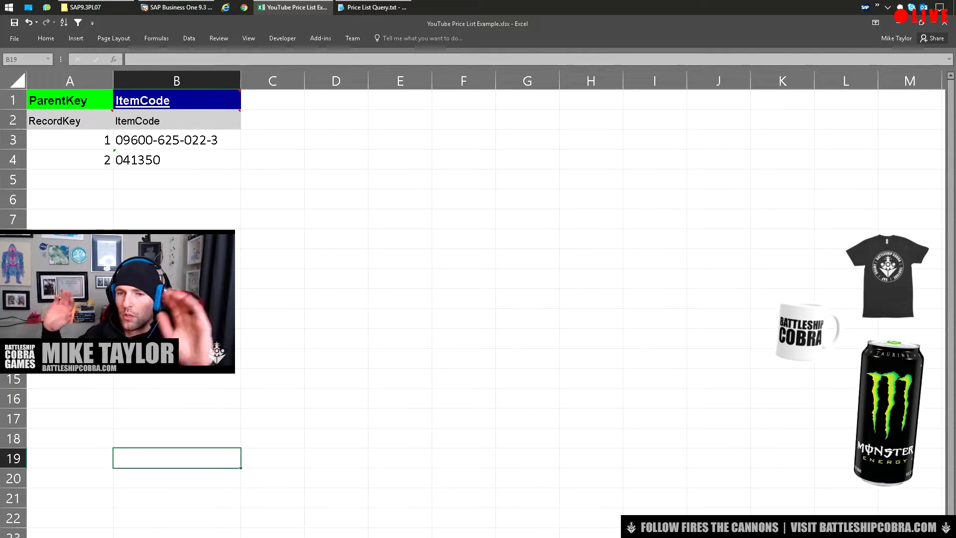
pyautogui.click(177, 160)
pyautogui.hotkey('ctrl', 'a')
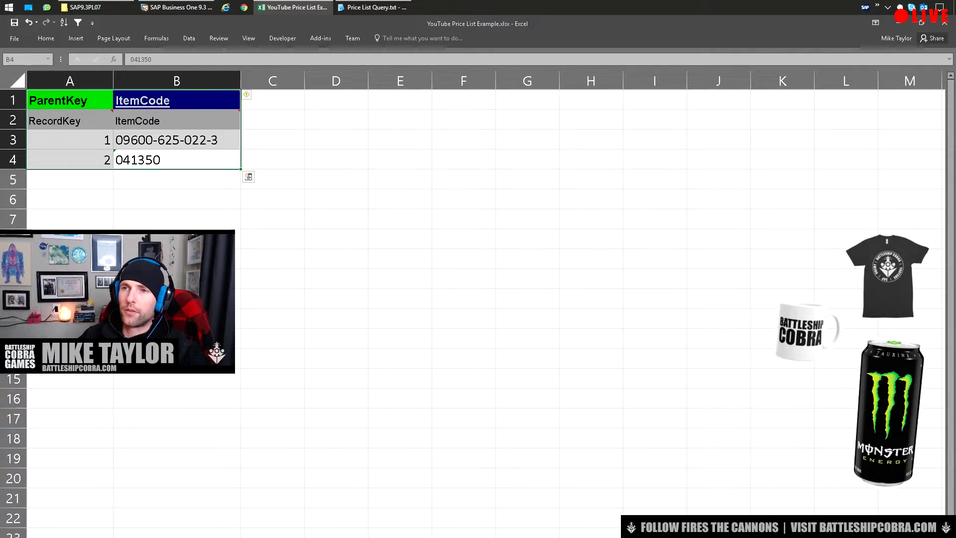
pyautogui.click(177, 159)
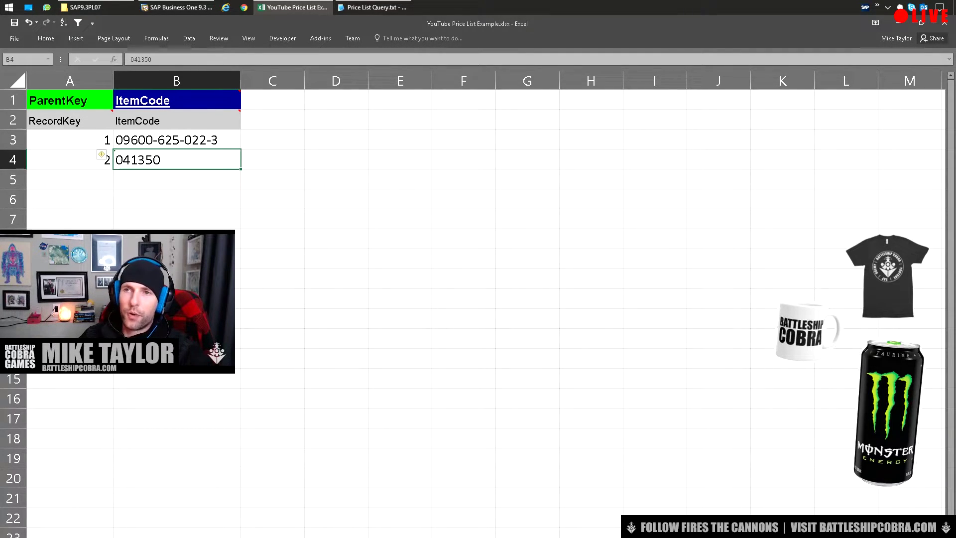
pyautogui.click(176, 198)
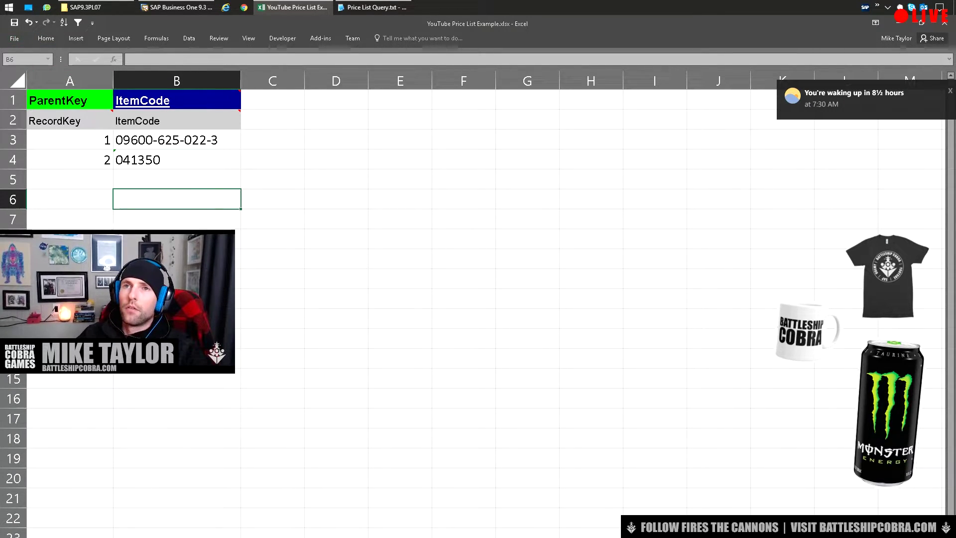
pyautogui.hotkey('alt', 'f')
# Save the item sheet as Text (Tab delimited), replacing OITM.txt on the Desktop
pyautogui.press('a')
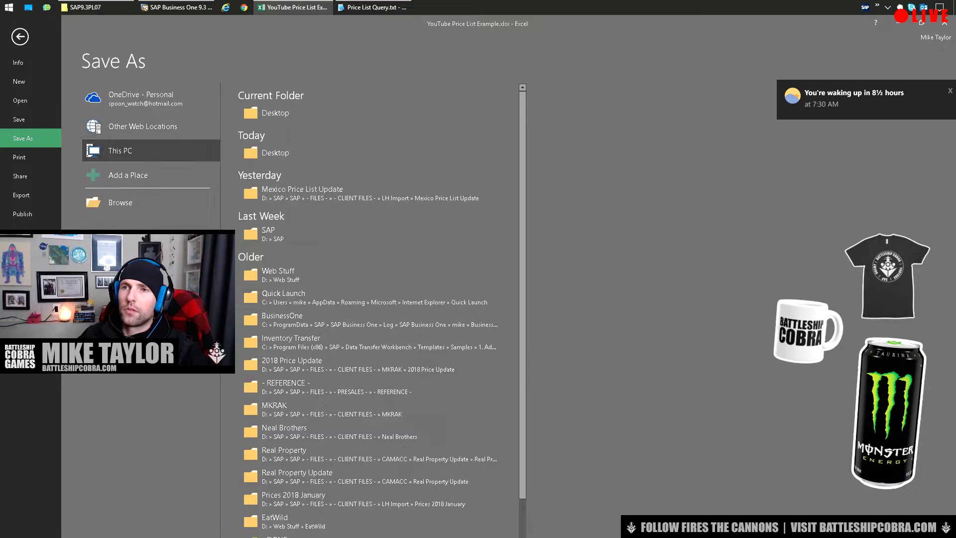
pyautogui.press('F12')
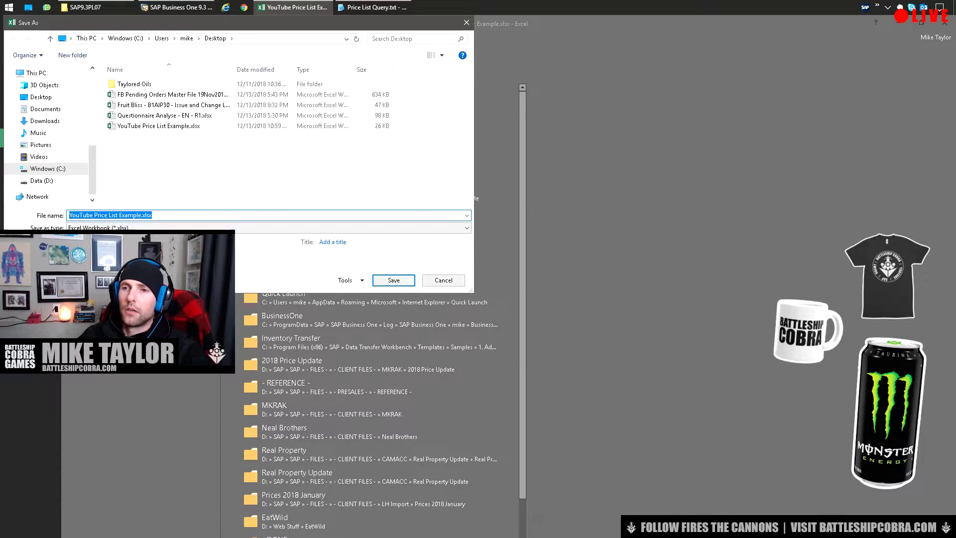
pyautogui.press('Tab')
pyautogui.hotkey('alt', 'Down')
pyautogui.press('Down')
pyautogui.press('Down')
pyautogui.press('Up')
pyautogui.press('Up')
pyautogui.press('Return')
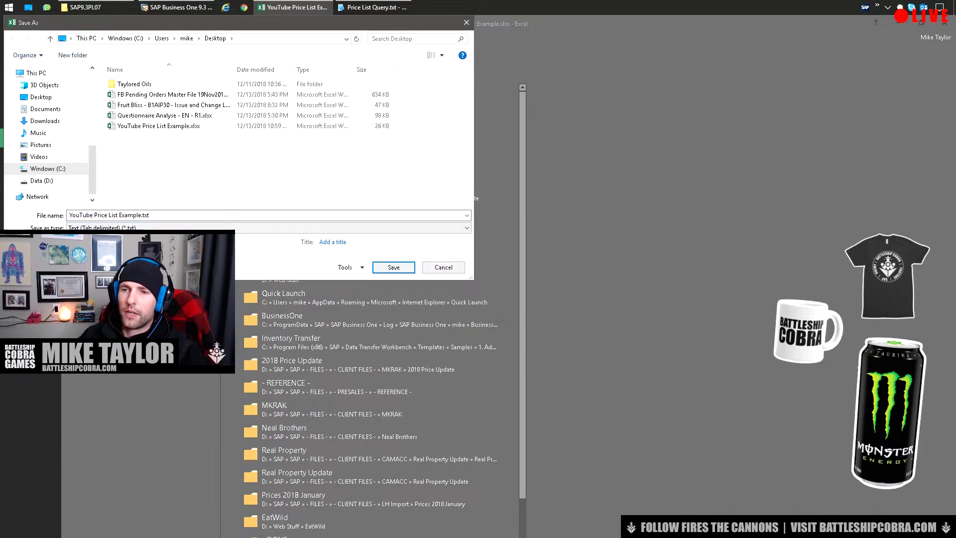
pyautogui.hotkey('shift', 'Tab')
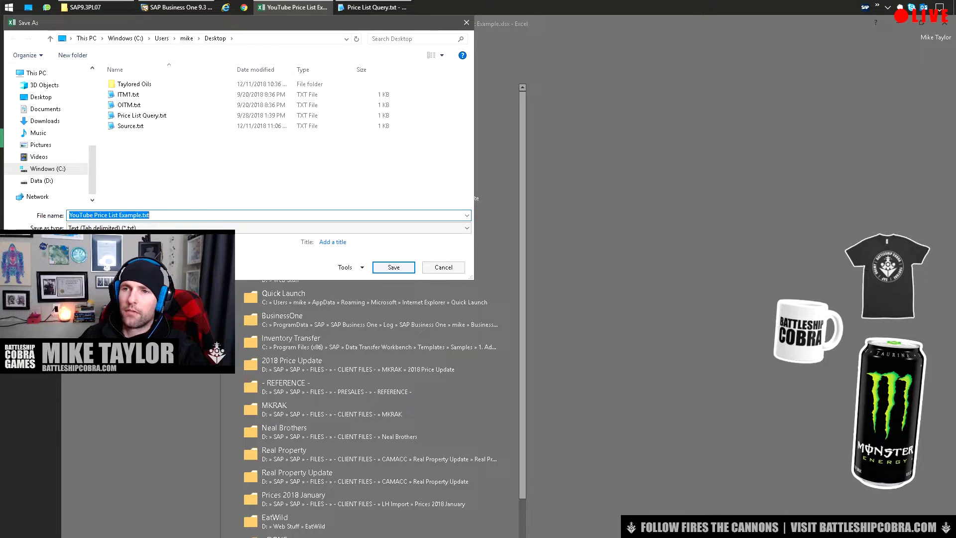
pyautogui.hotkey('shift', 'Left')
pyautogui.hotkey('shift', 'Left')
pyautogui.hotkey('shift', 'Left')
pyautogui.hotkey('shift', 'Left')
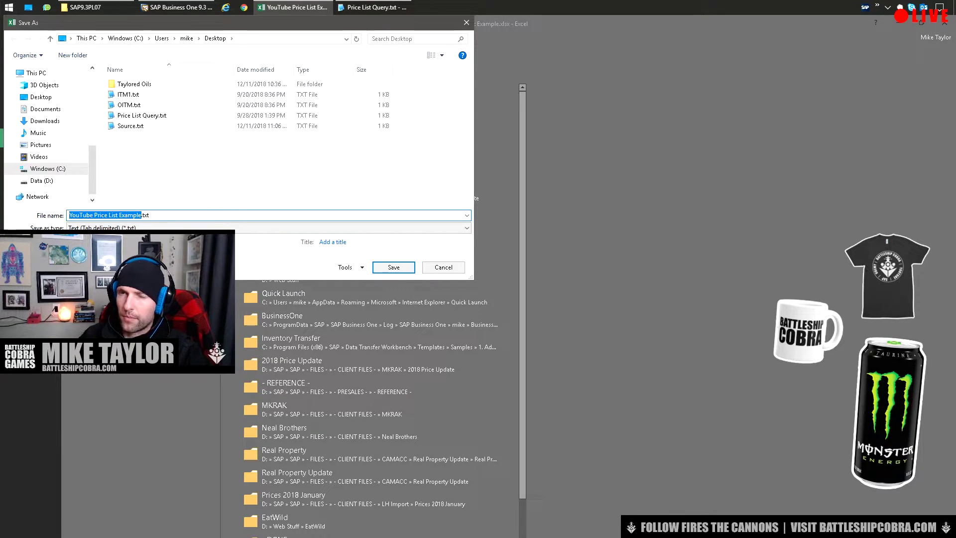
pyautogui.doubleClick(129, 104)
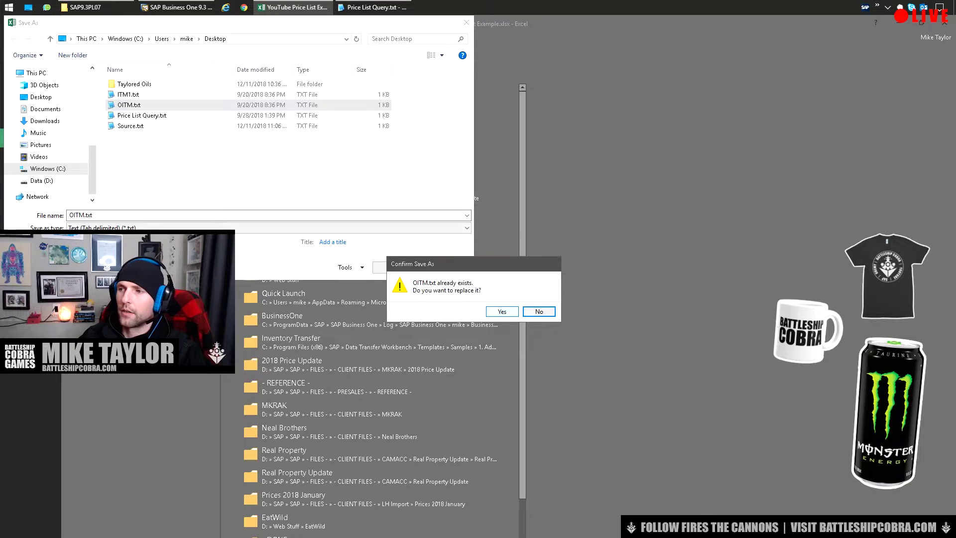
pyautogui.press('y')
pyautogui.press('Return')
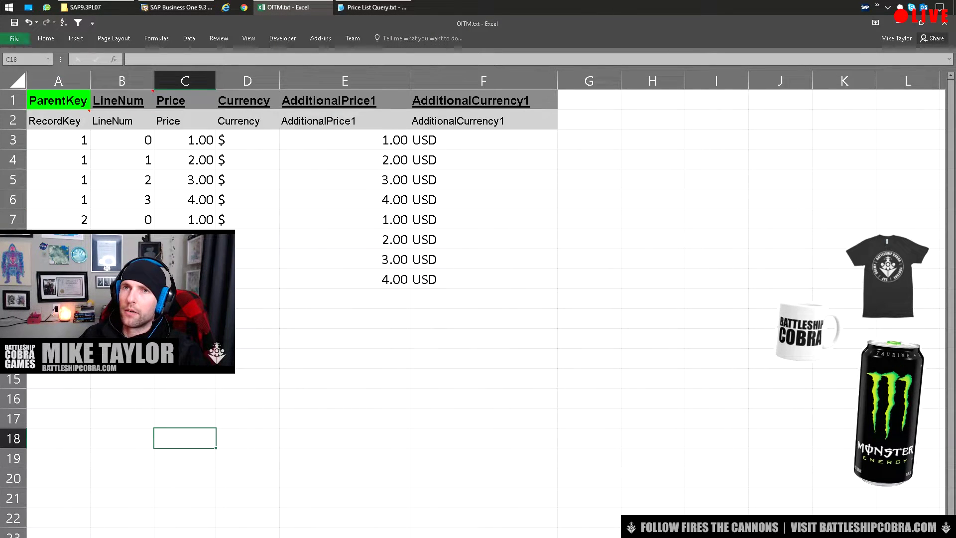
# Save the price-lines sheet as tab-delimited text over ITM1.txt, saving only the active sheet
pyautogui.hotkey('alt', 'f')
pyautogui.press('a')
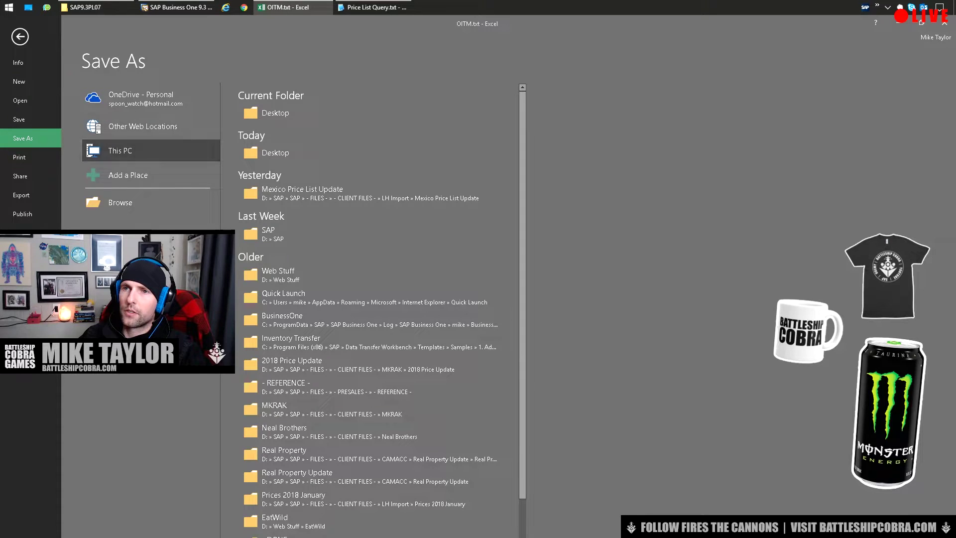
pyautogui.press('o')
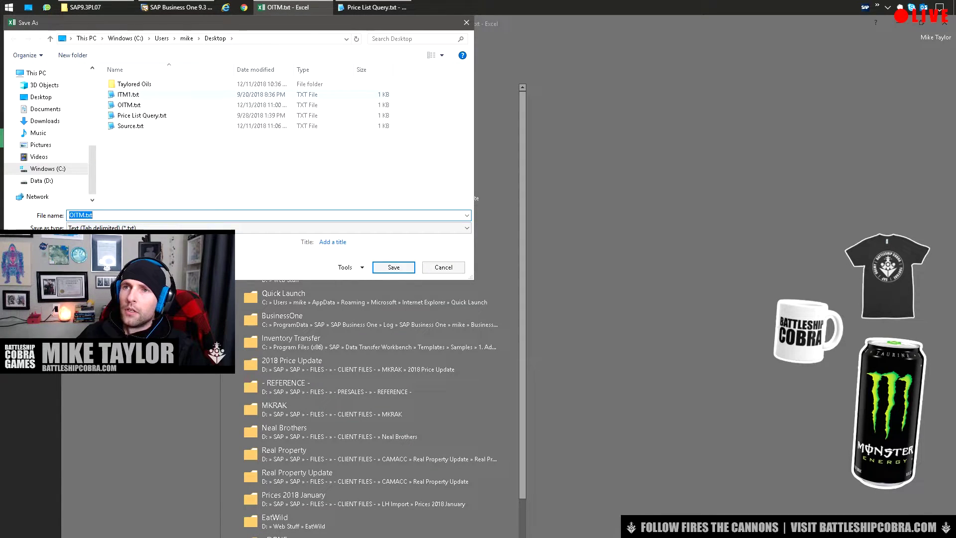
pyautogui.doubleClick(129, 94)
pyautogui.press('y')
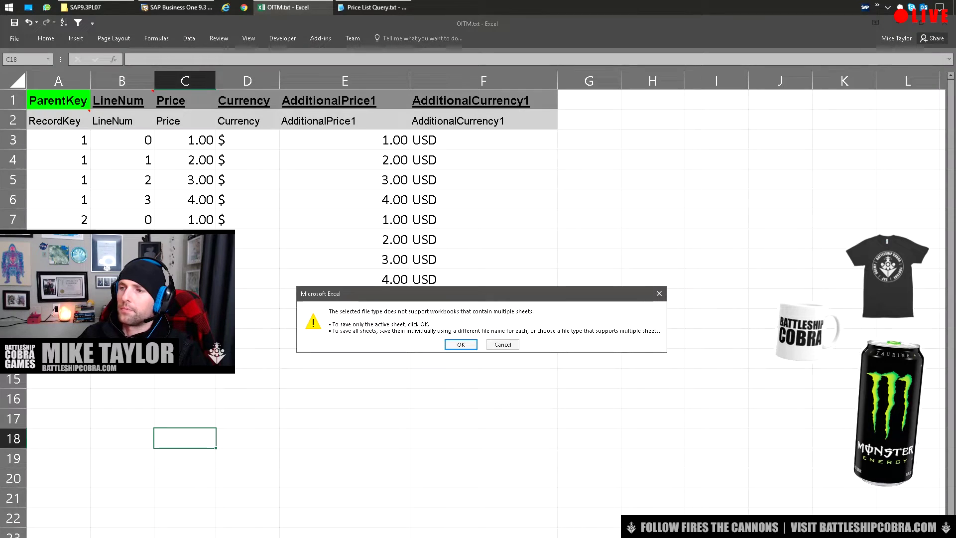
pyautogui.press('Return')
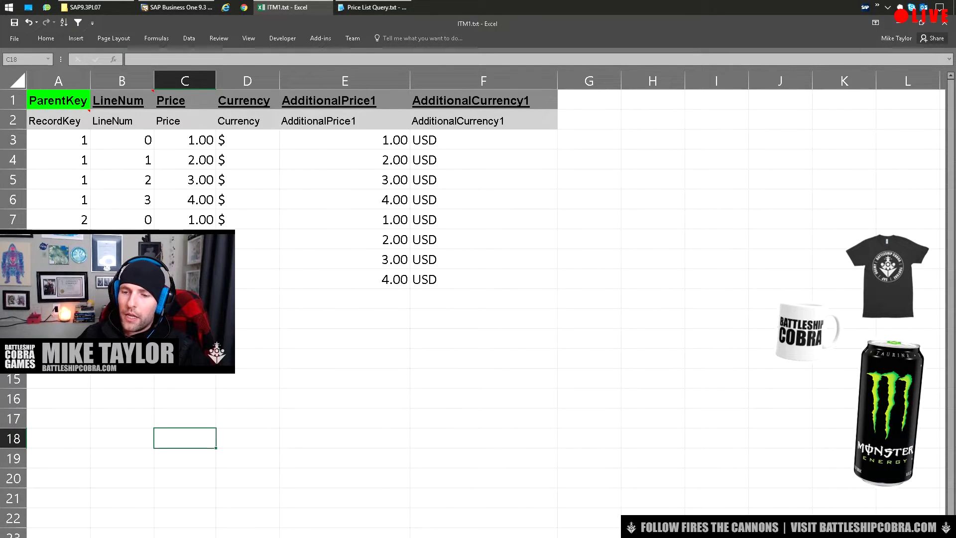
# Review the number format of the Price column on the ITM1 price-lines sheet
pyautogui.hotkey('ctrl', 'w')
pyautogui.hotkey('ctrl', 'Tab')
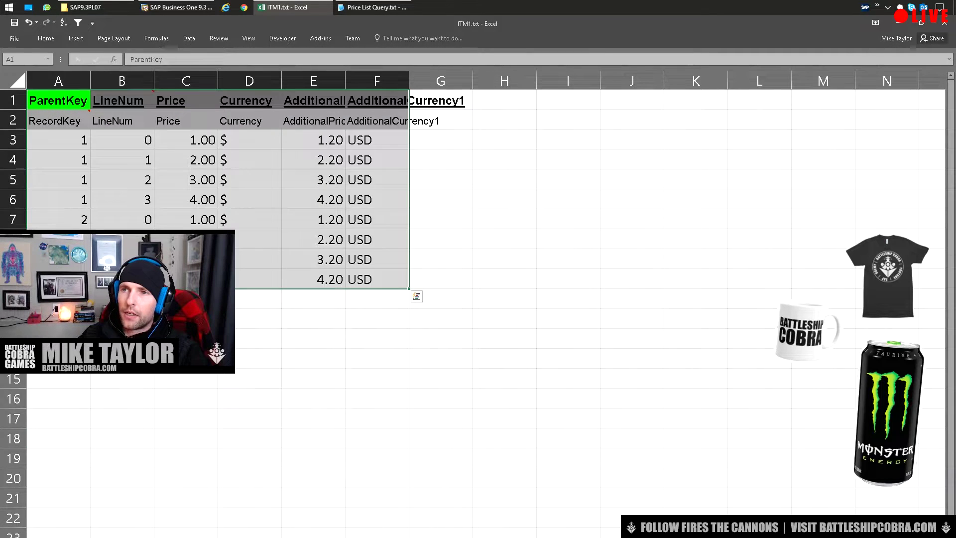
pyautogui.click(186, 139)
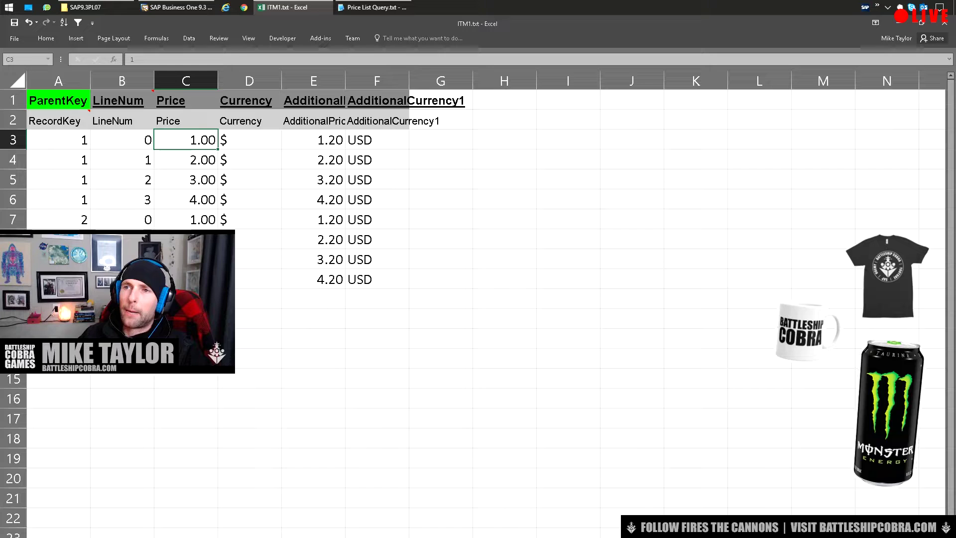
pyautogui.rightClick(186, 81)
pyautogui.click(215, 200)
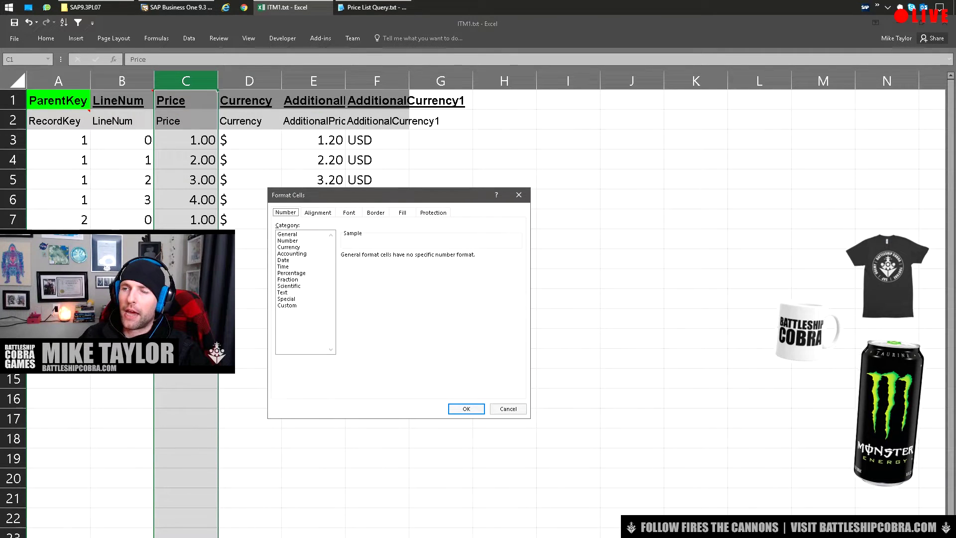
pyautogui.click(288, 241)
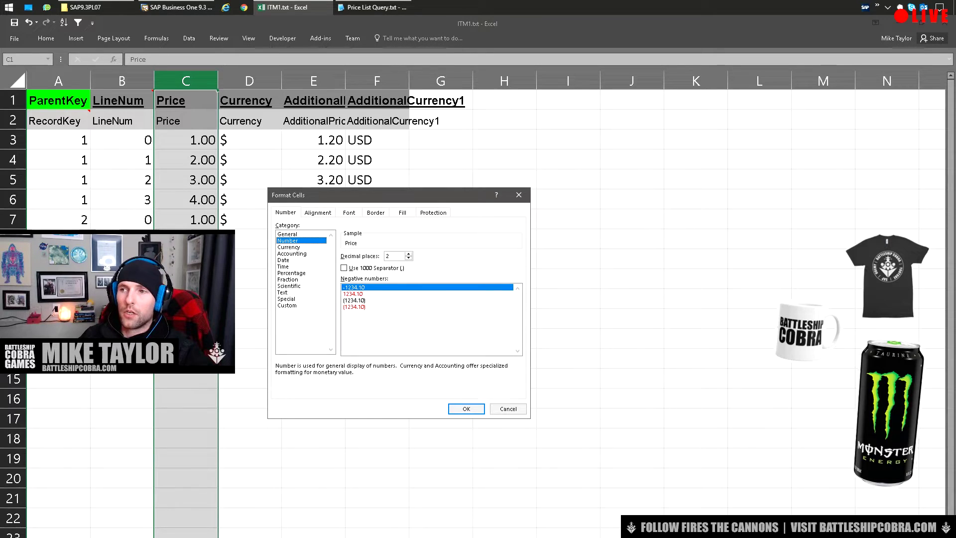
pyautogui.press('Return')
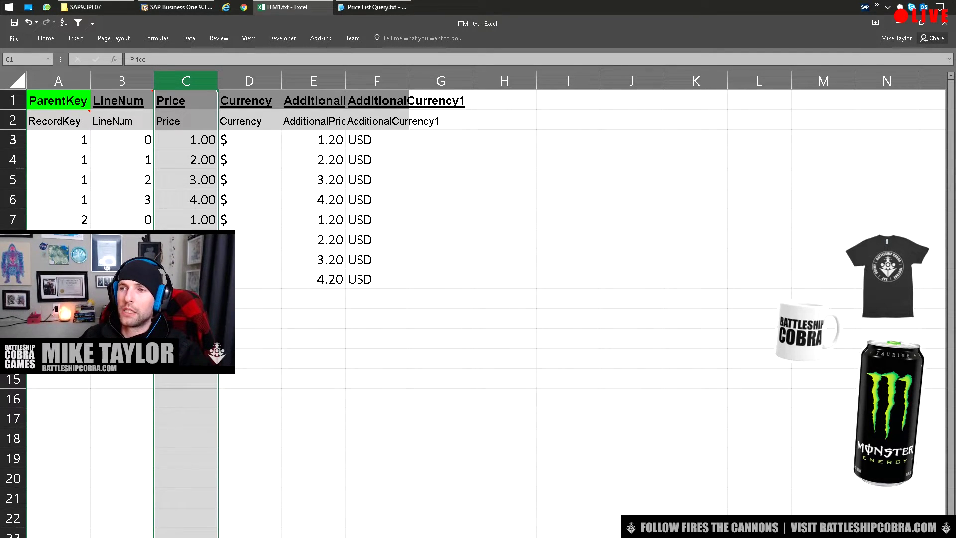
pyautogui.click(185, 259)
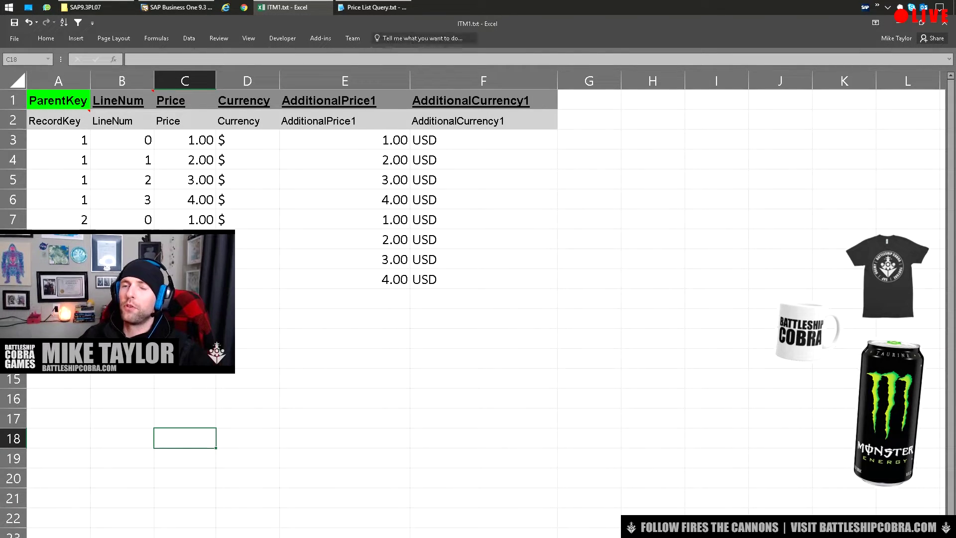
pyautogui.moveTo(122, 199); pyautogui.dragTo(247, 259)
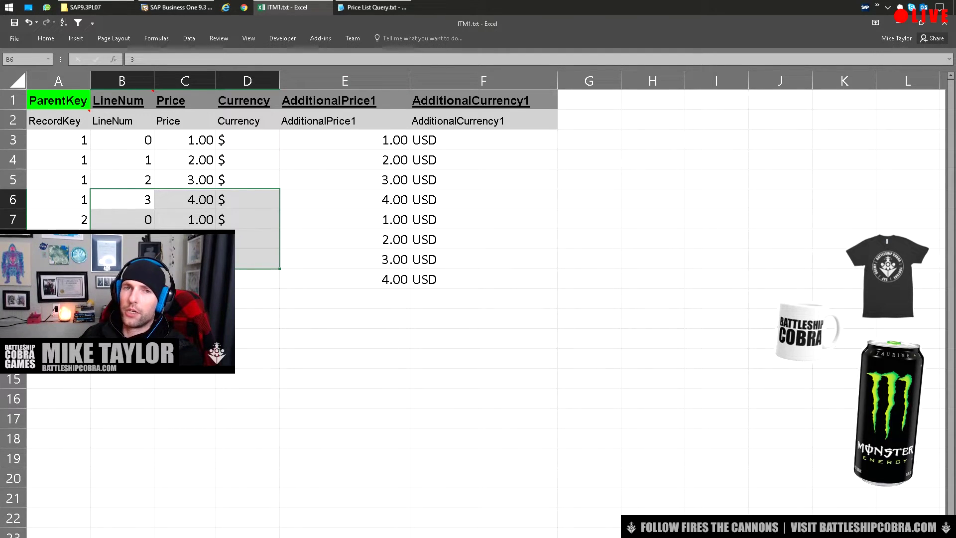
# Close ITM1.txt in Excel with Don't Save
pyautogui.click(483, 239)
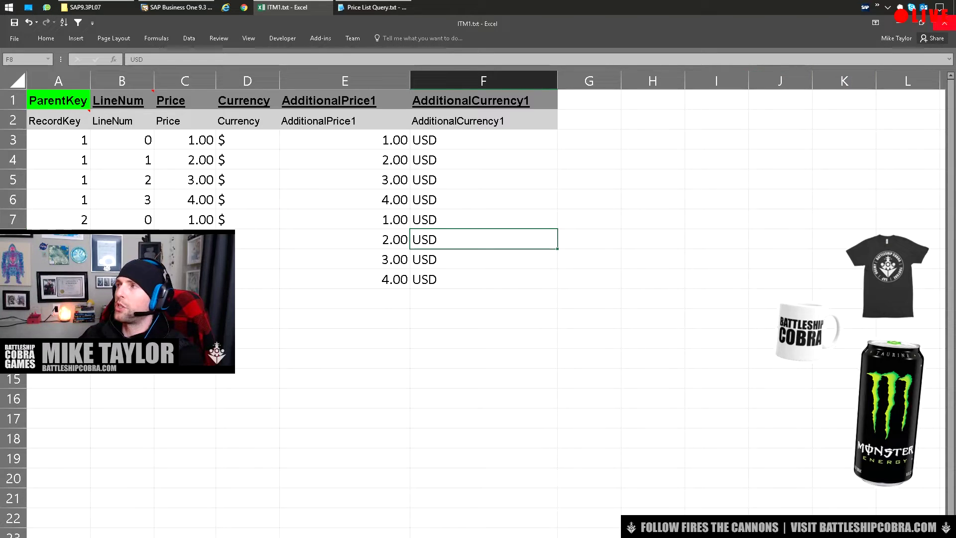
pyautogui.hotkey('alt', 'F4')
pyautogui.press('Tab')
pyautogui.press('Return')
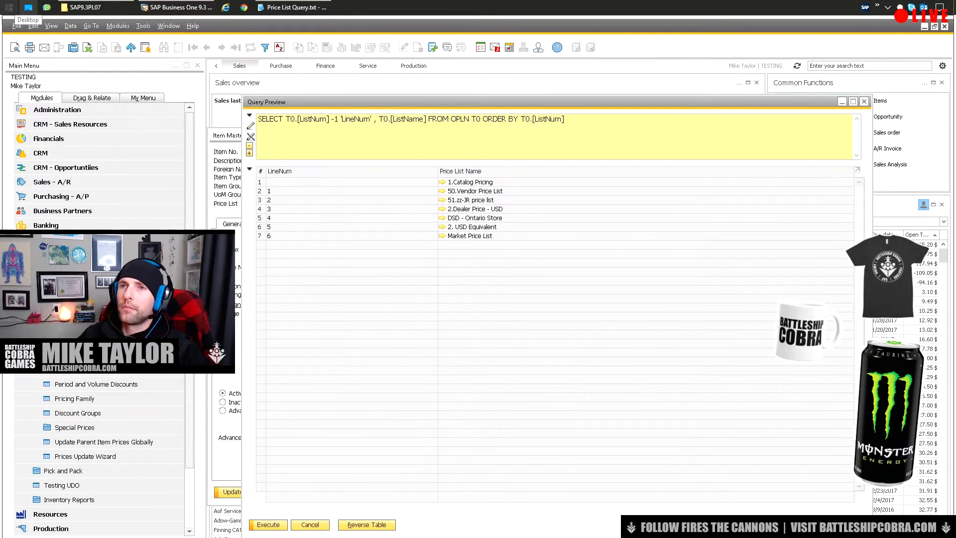
# Launch the Data Transfer Workbench from the Start menu with Run as administrator
pyautogui.click(9, 7)
pyautogui.rightClick(251, 202)
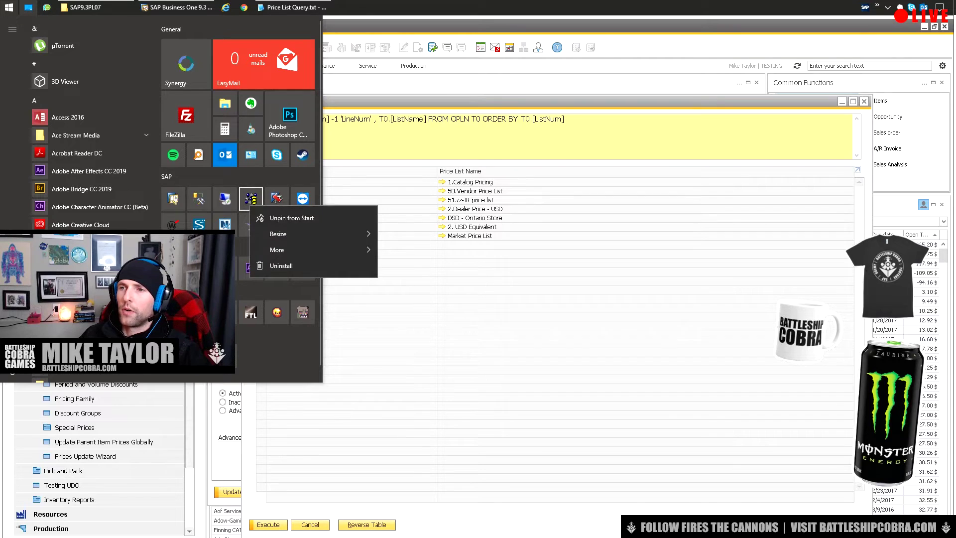
pyautogui.moveTo(299, 250)
pyautogui.click(423, 271)
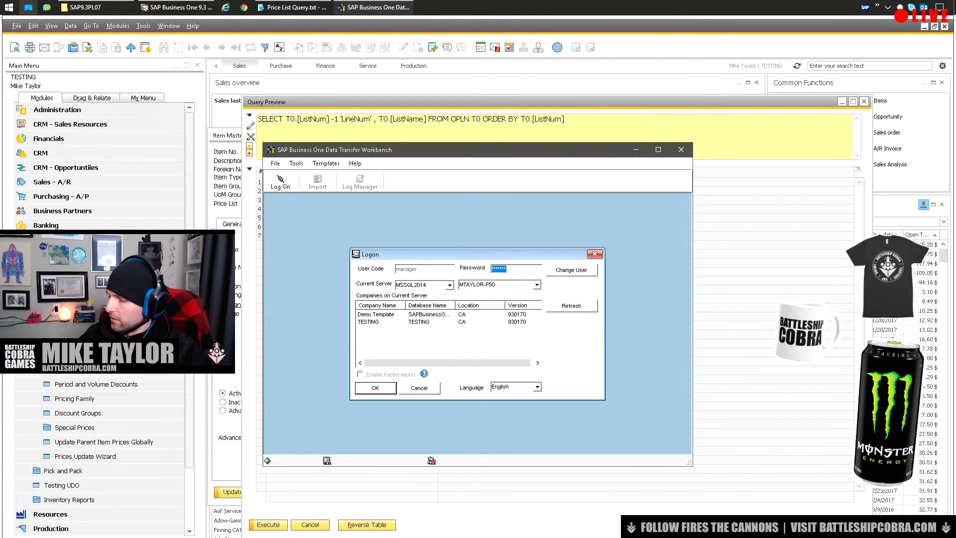
# Enter the logon password for the TESTING company in the Logon dialog
pyautogui.write('***')
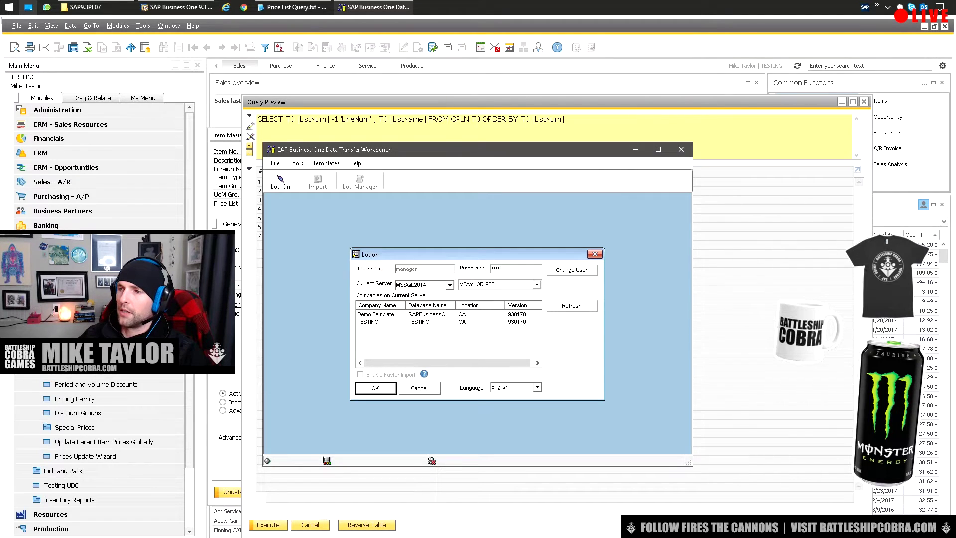
pyautogui.hotkey('ctrl', 'a')
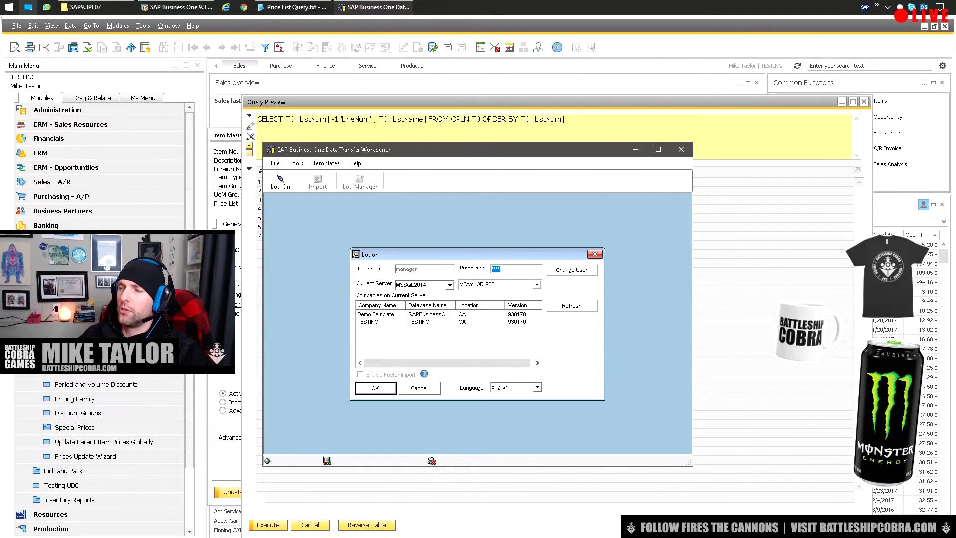
pyautogui.press('Tab')
pyautogui.hotkey('shift', 'Tab')
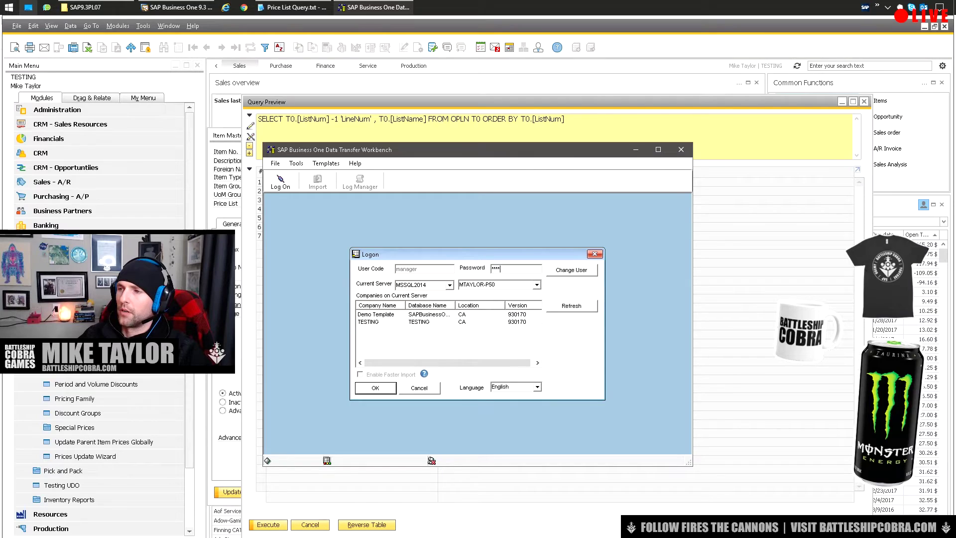
pyautogui.write('123')
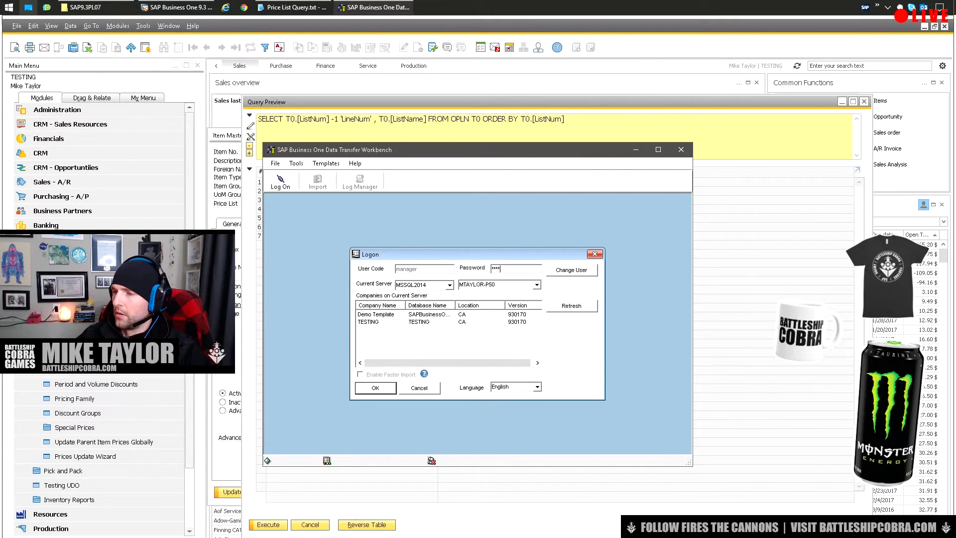
# Log on to TESTING, choose Import with Master Data, and advance to Step 2
pyautogui.press('Return')
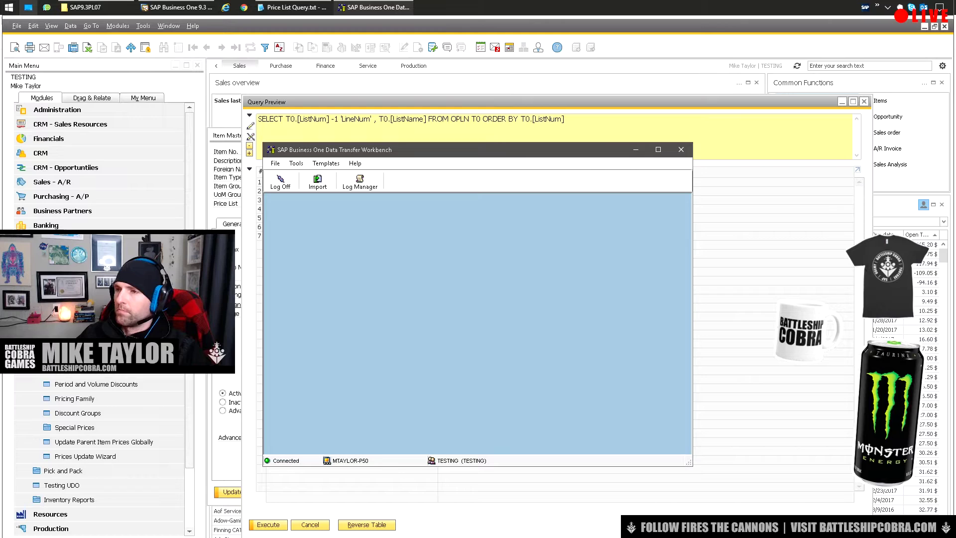
pyautogui.click(318, 183)
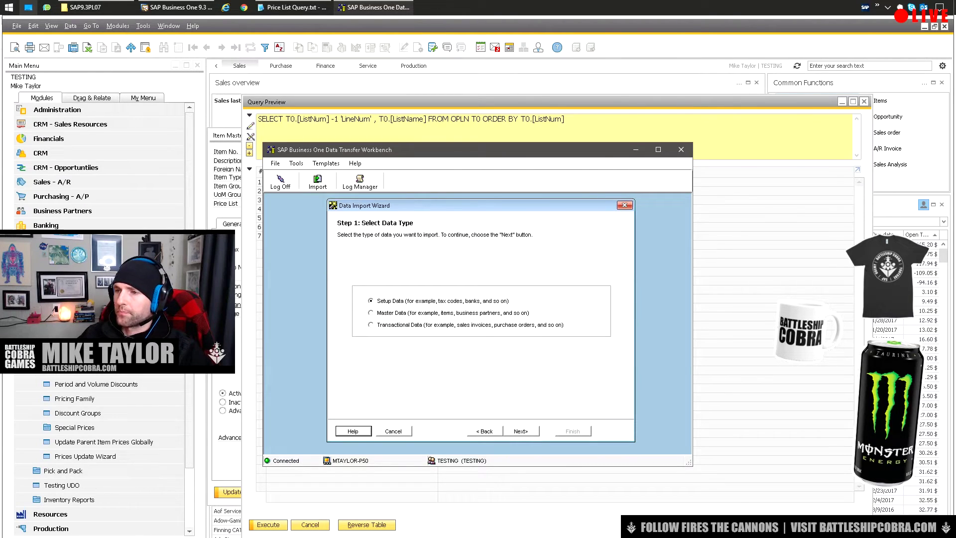
pyautogui.click(370, 313)
pyautogui.press('Return')
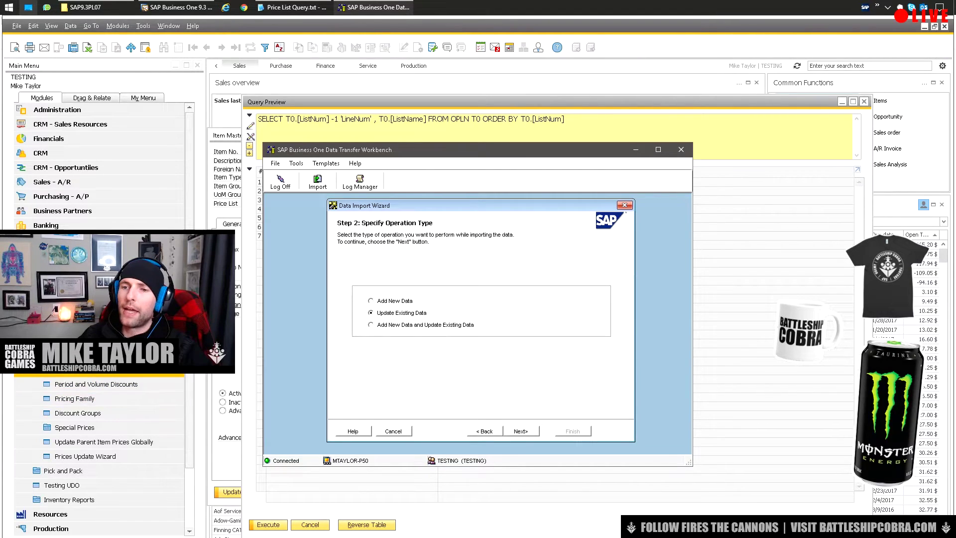
pyautogui.hotkey('alt', 'Tab')
# Add a price list row named Test, save, and rerun the query showing it at LineNum 7
pyautogui.press('Return')
pyautogui.click(352, 341)
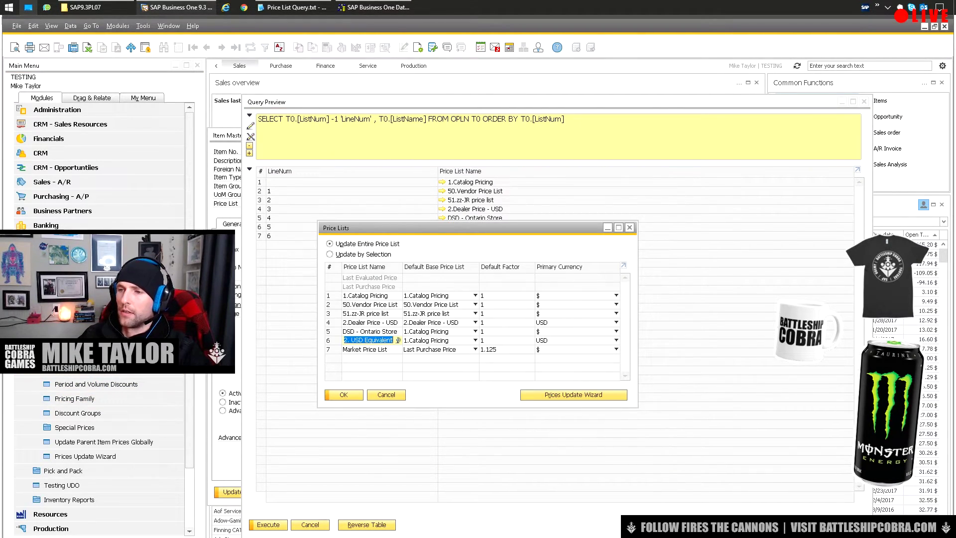
pyautogui.rightClick(352, 342)
pyautogui.click(379, 422)
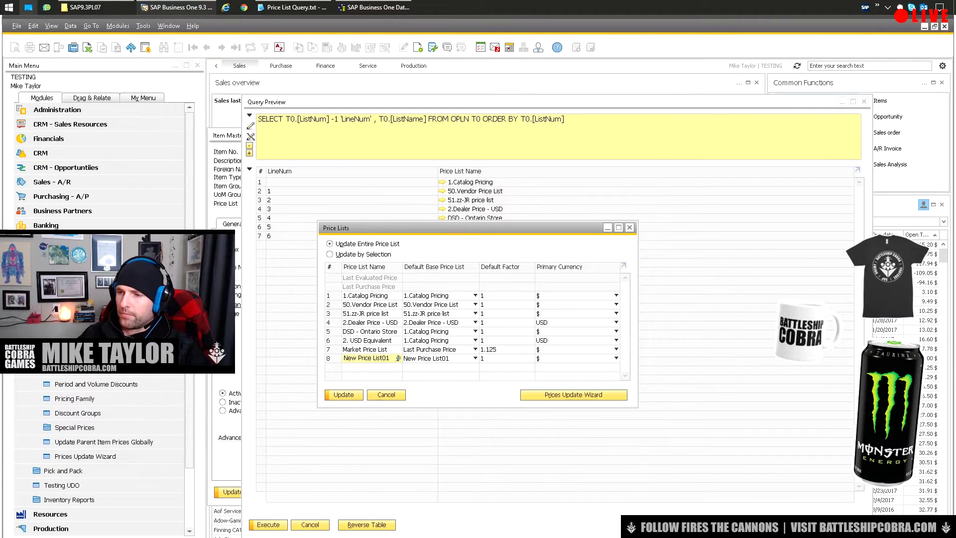
pyautogui.moveTo(344, 359); pyautogui.dragTo(389, 358)
pyautogui.write('Test')
pyautogui.press('Tab')
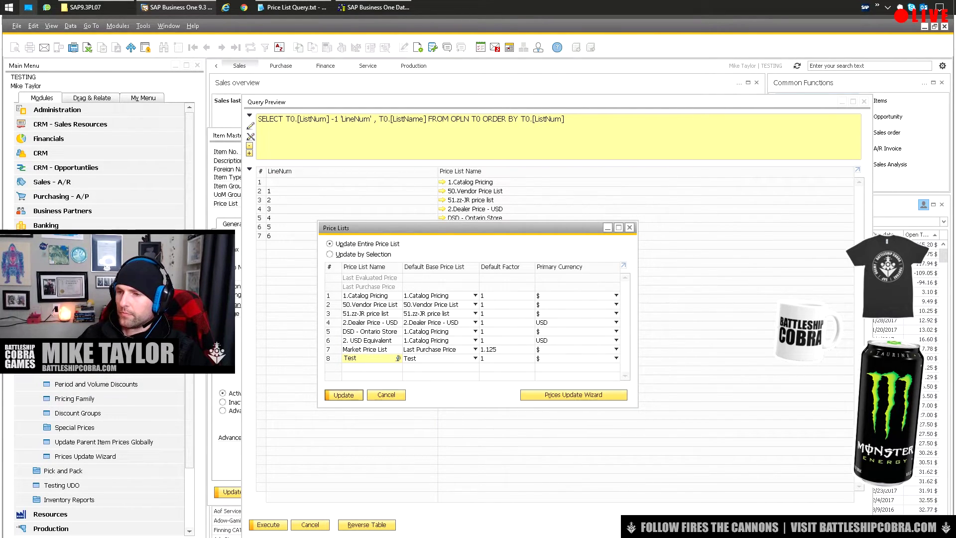
pyautogui.press('Return')
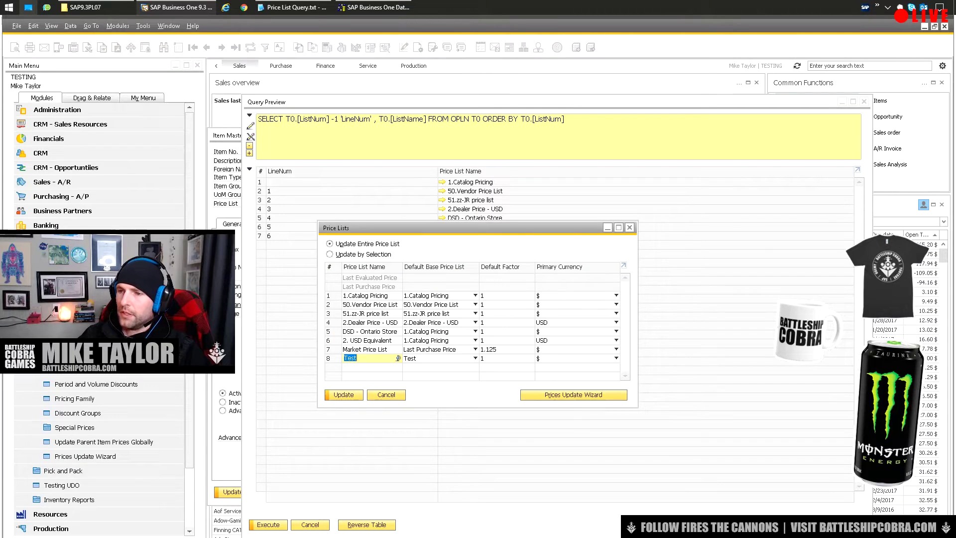
pyautogui.press('Return')
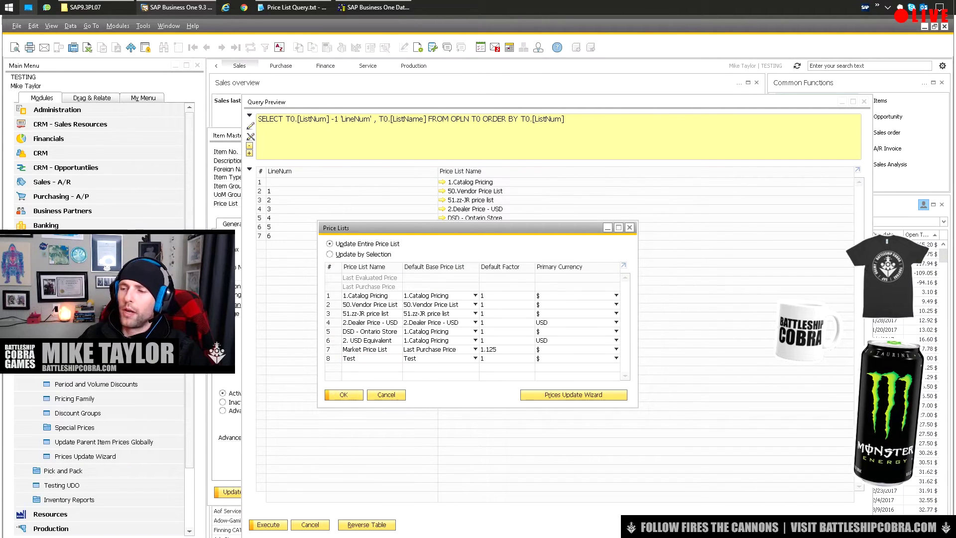
pyautogui.click(564, 119)
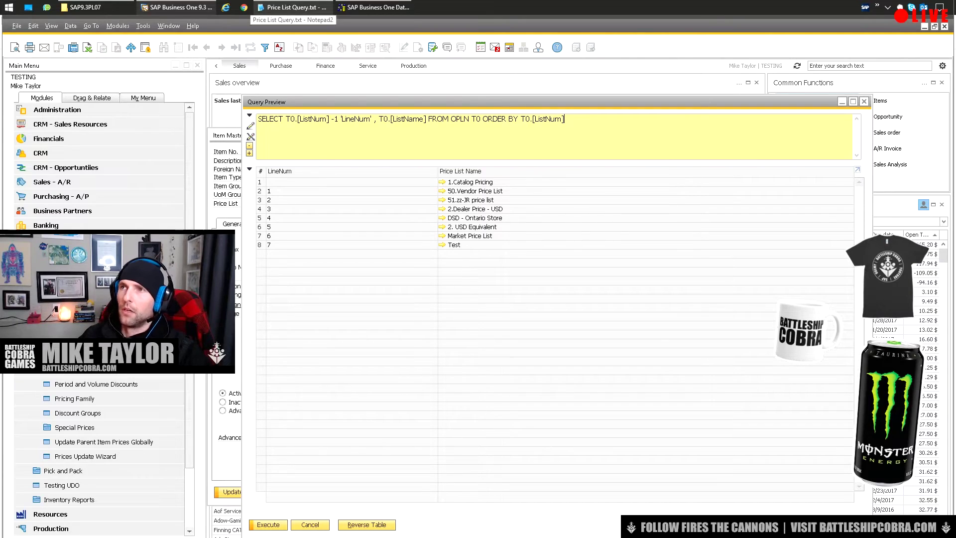
pyautogui.click(374, 7)
# Choose Item Master Data under Inventory as the business object to import
pyautogui.press('Return')
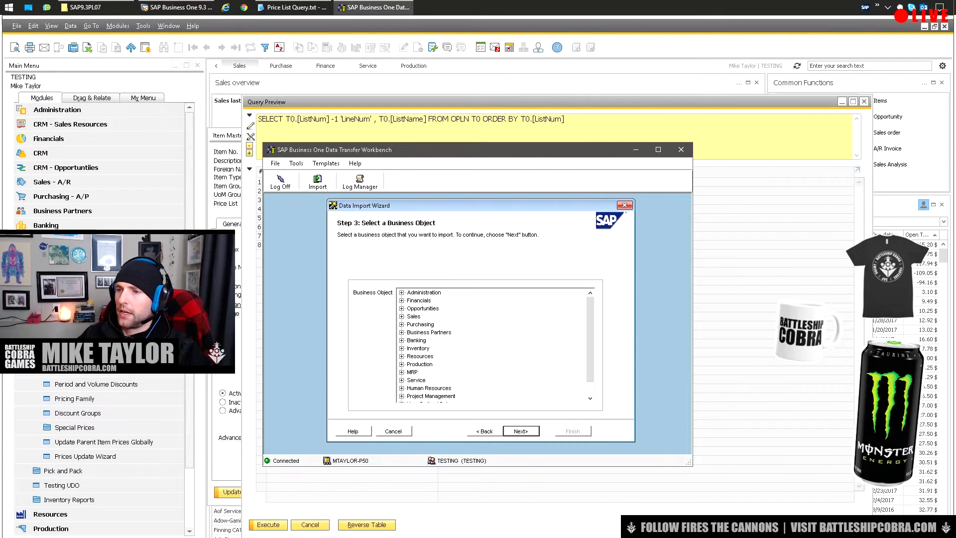
pyautogui.doubleClick(419, 348)
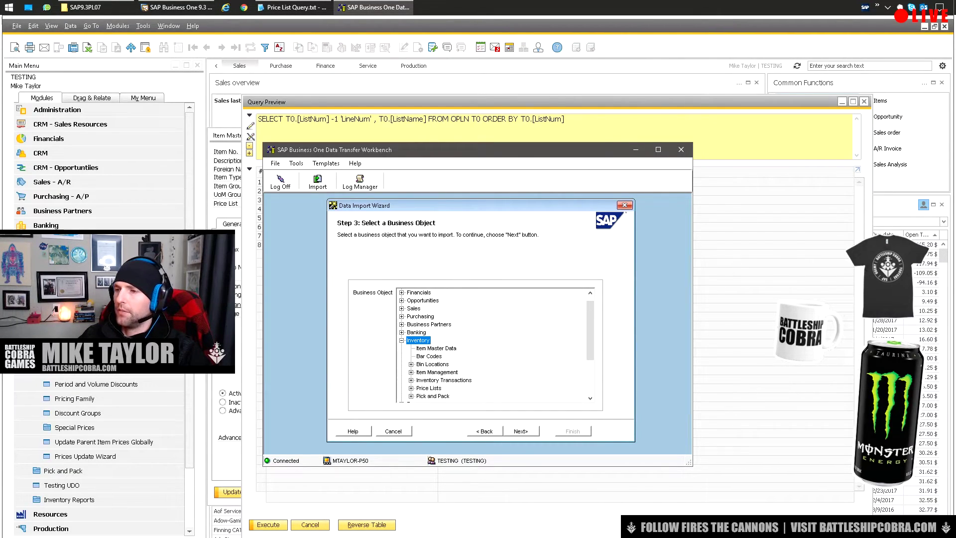
pyautogui.click(437, 356)
pyautogui.press('Return')
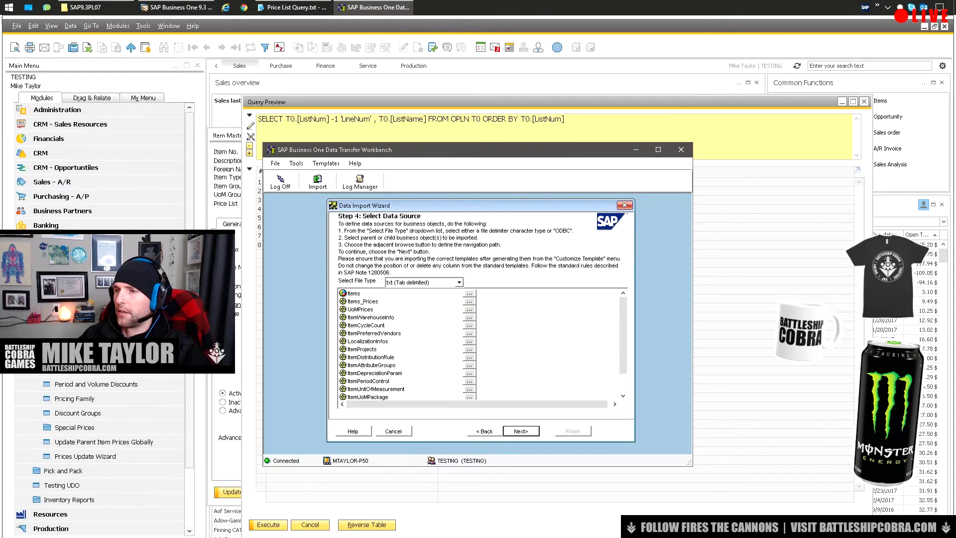
# Link OITM.txt to Items and ITM1.txt to Items_Prices, then view the Items_Prices field mappings
pyautogui.click(354, 293)
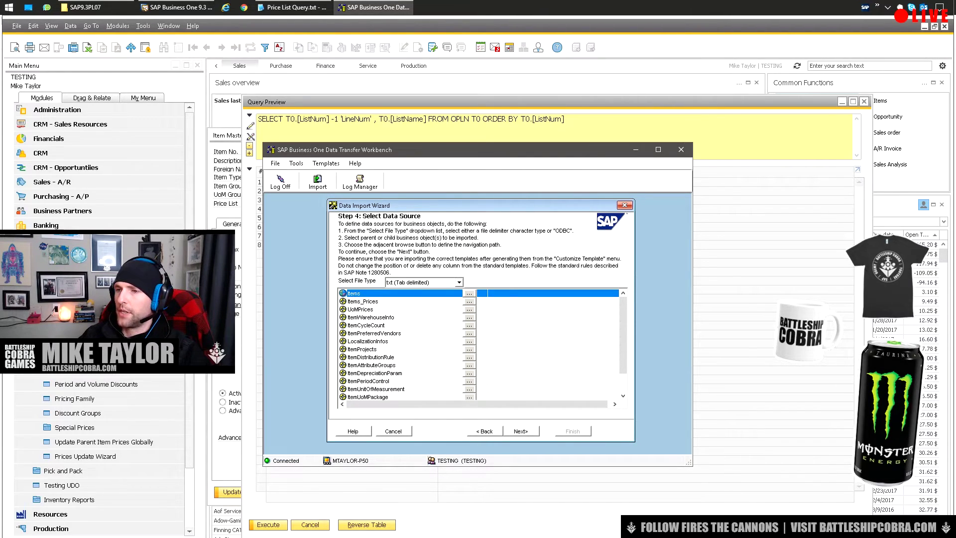
pyautogui.click(354, 302)
pyautogui.click(354, 294)
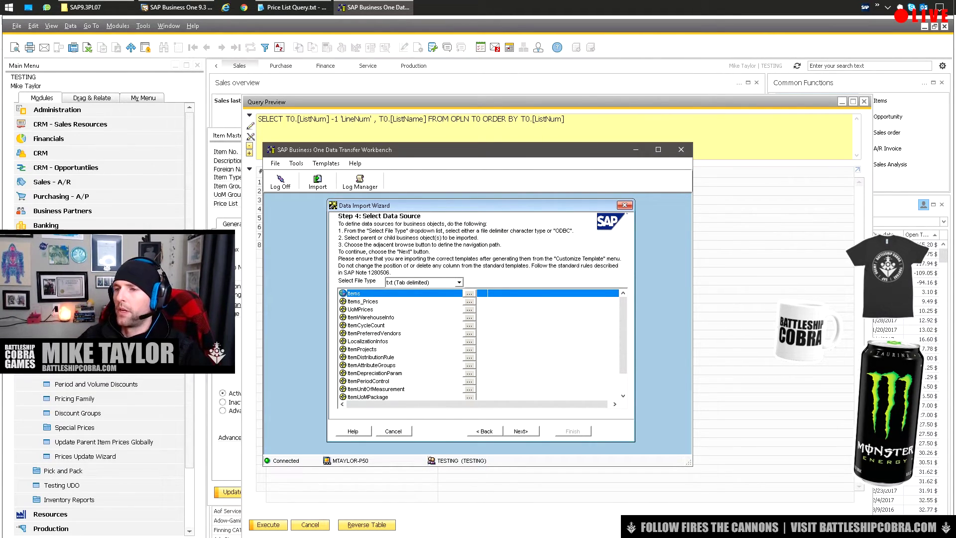
pyautogui.click(354, 302)
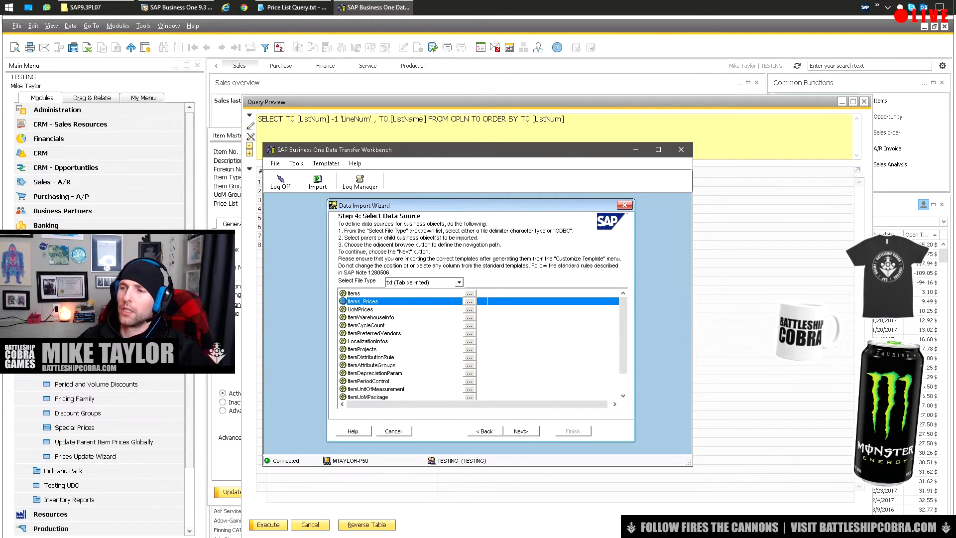
pyautogui.click(469, 302)
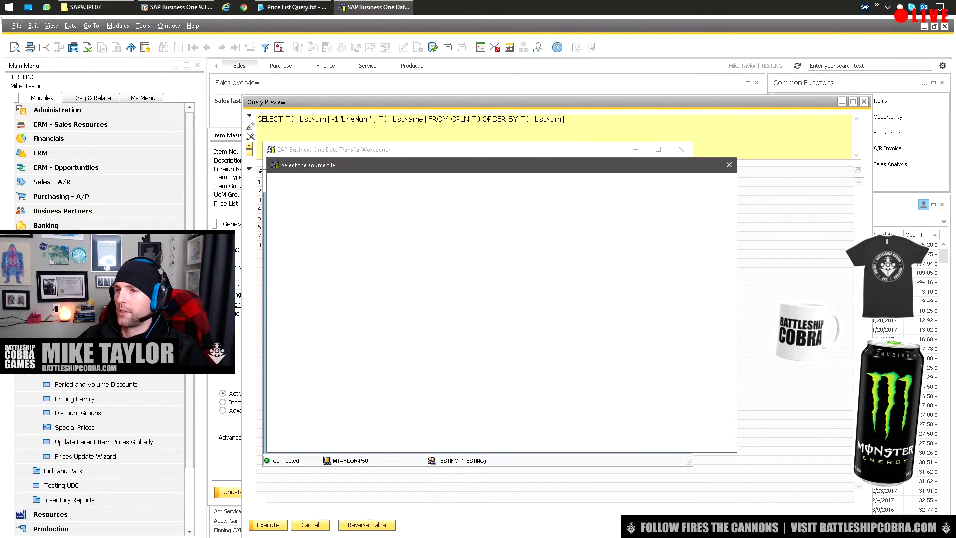
pyautogui.doubleClick(489, 235)
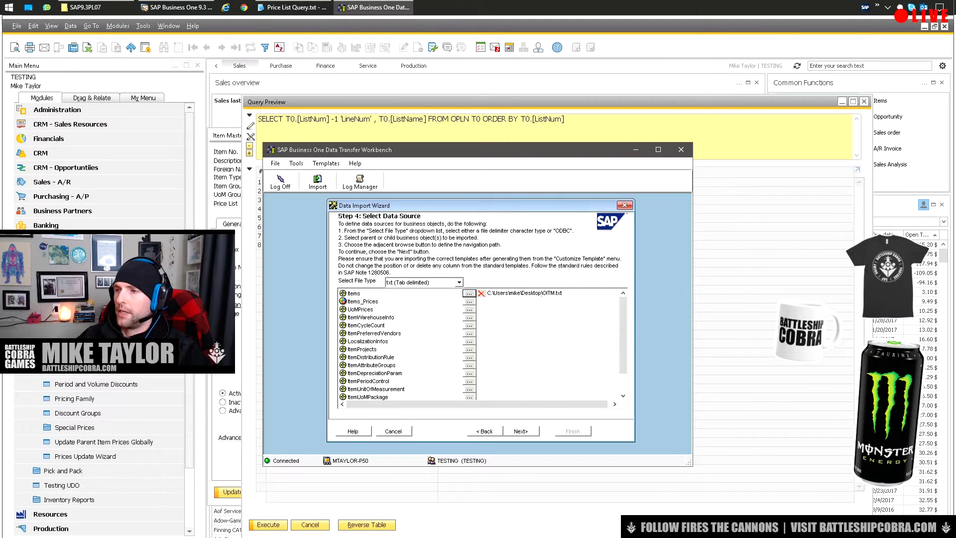
pyautogui.click(469, 301)
pyautogui.doubleClick(437, 235)
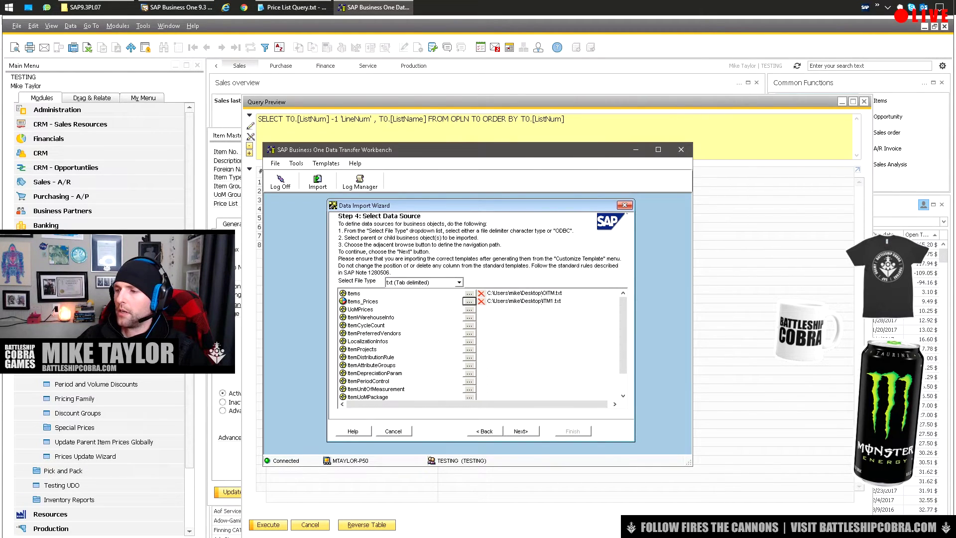
pyautogui.hotkey('alt', 'n')
pyautogui.click(377, 289)
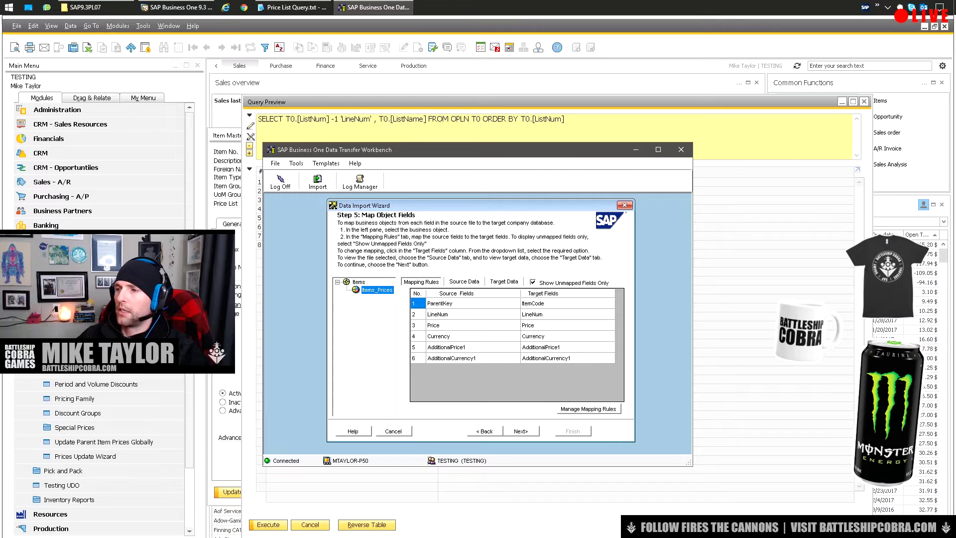
# Review the Items and Items_Prices field mappings, then run an import simulation
pyautogui.click(359, 282)
pyautogui.click(377, 290)
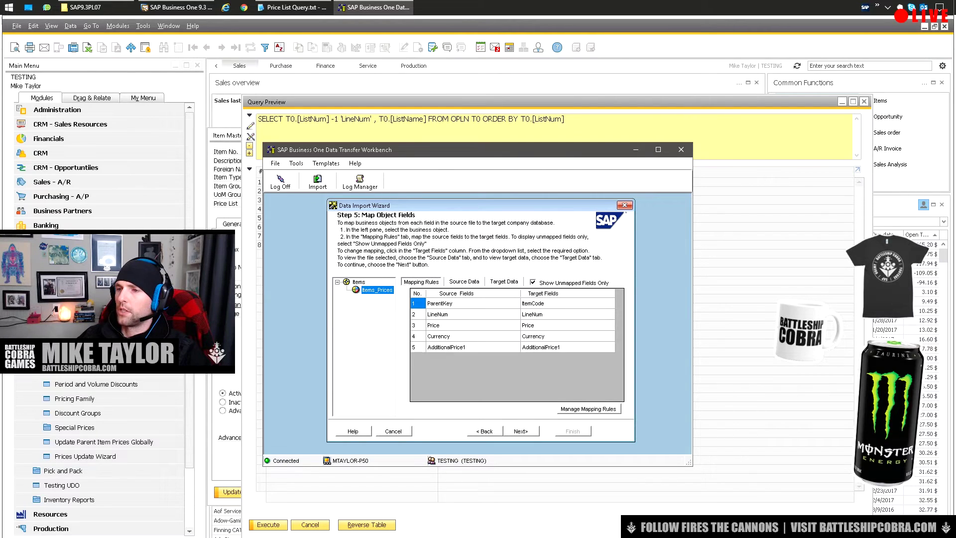
pyautogui.press('Return')
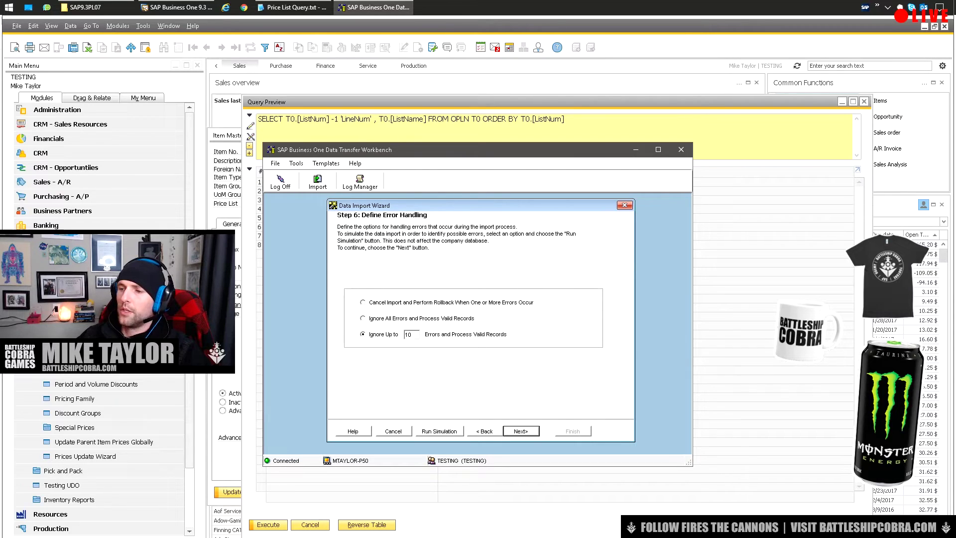
pyautogui.hotkey('shift', 'Tab')
pyautogui.hotkey('shift', 'Tab')
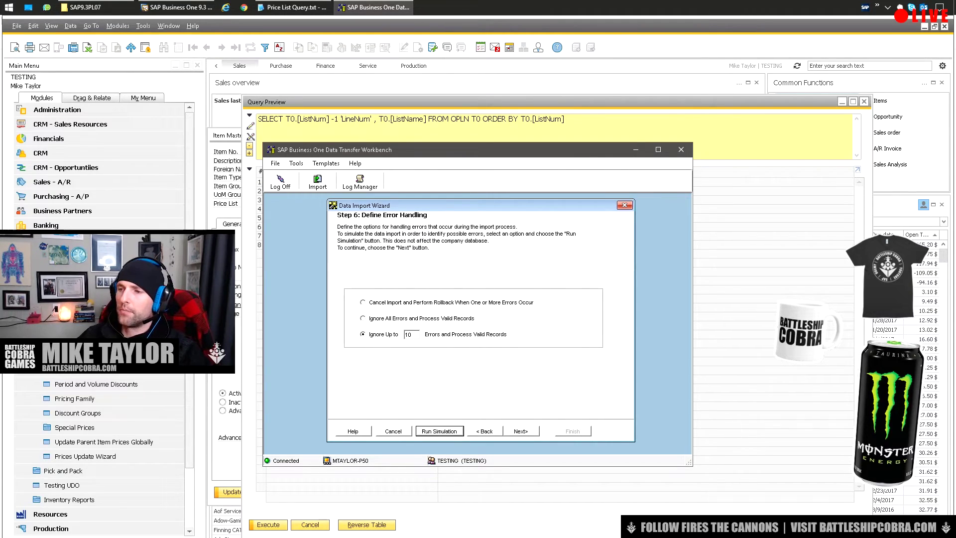
pyautogui.press('Return')
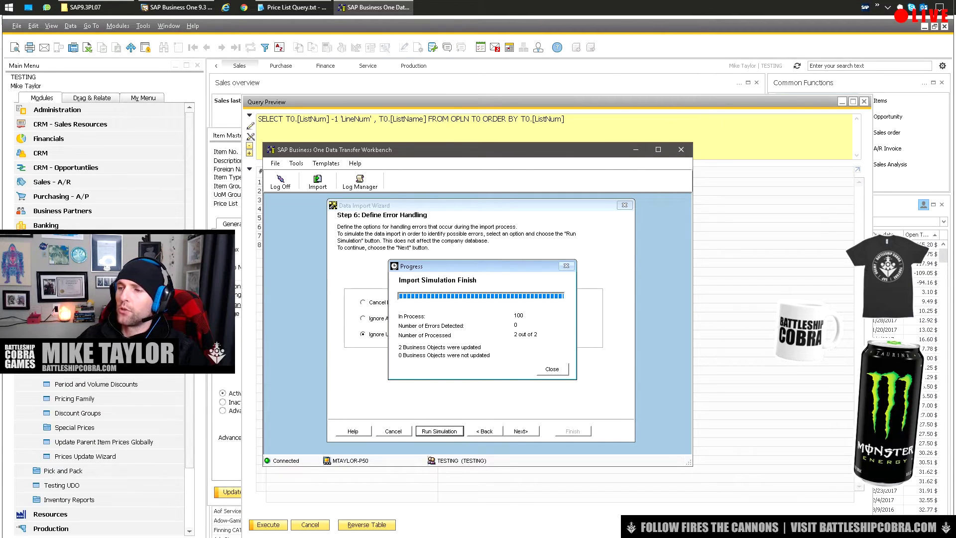
# Check the simulation's detailed log for failed, then successful, records and close it
pyautogui.press('Return')
pyautogui.hotkey('alt', 'Down')
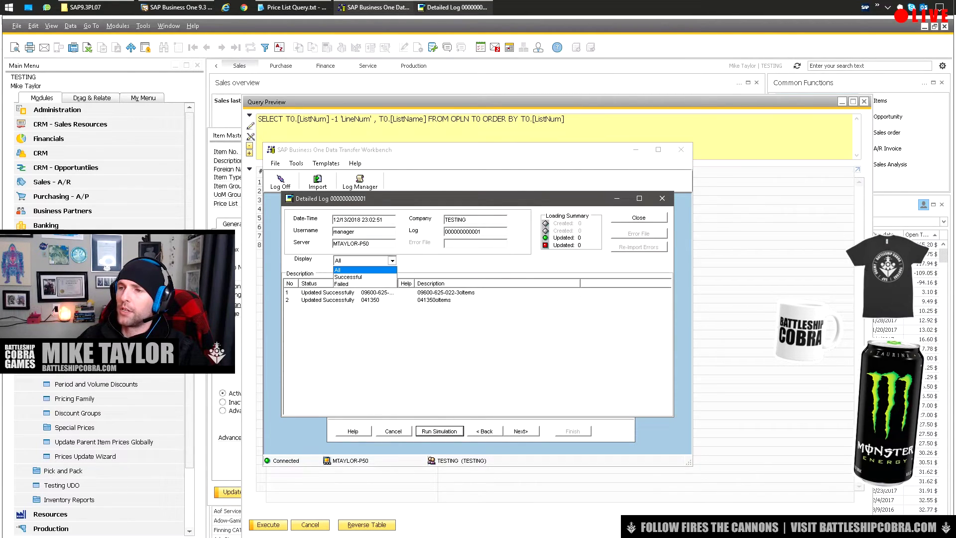
pyautogui.press('Down')
pyautogui.press('Down')
pyautogui.press('Return')
pyautogui.hotkey('alt', 'Down')
pyautogui.press('Up')
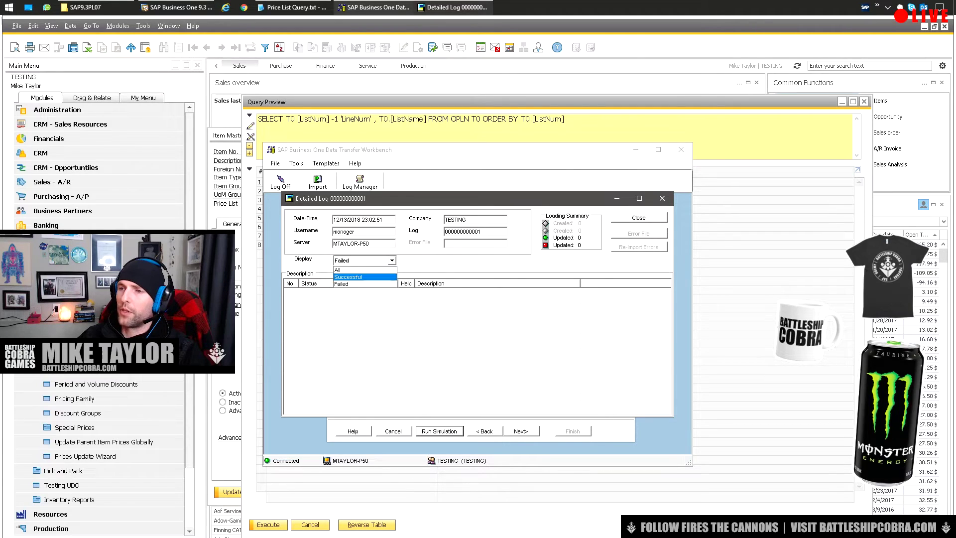
pyautogui.press('Return')
pyautogui.press('Escape')
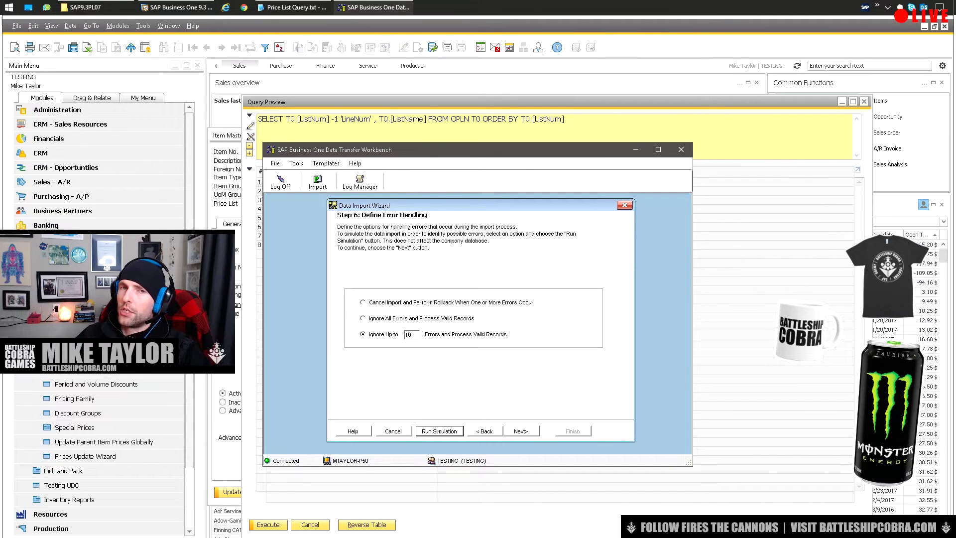
# Ignore all errors, process valid records, and import the prices into TESTING, opening the detailed log
pyautogui.click(362, 319)
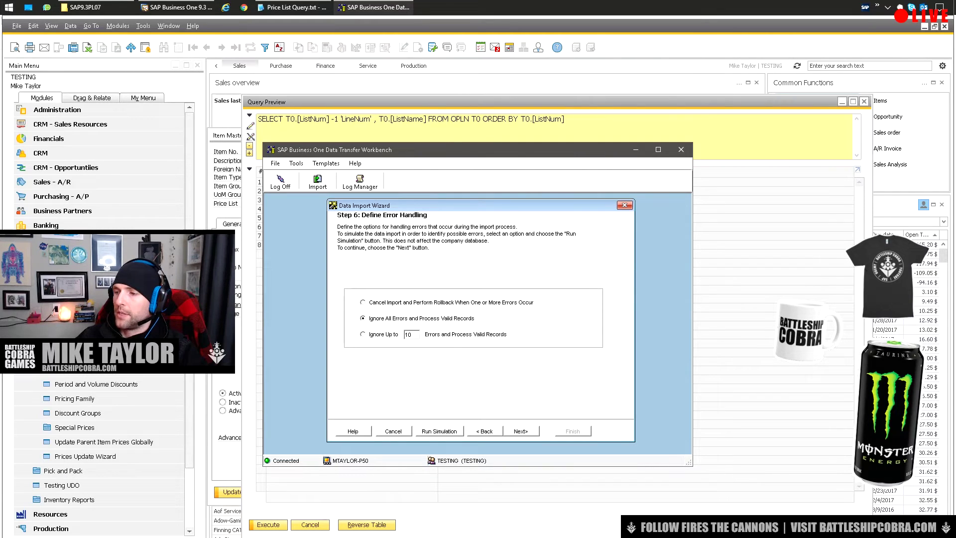
pyautogui.click(520, 430)
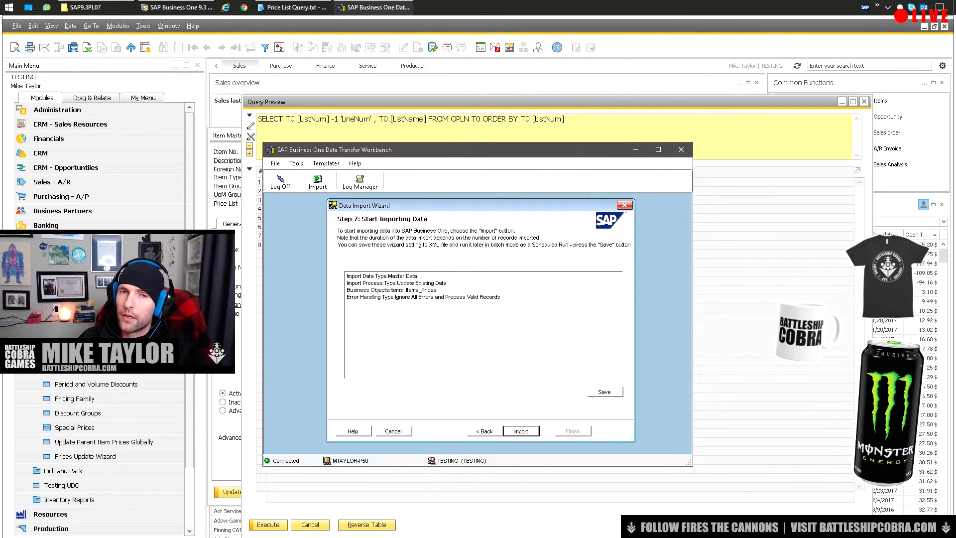
pyautogui.press('Return')
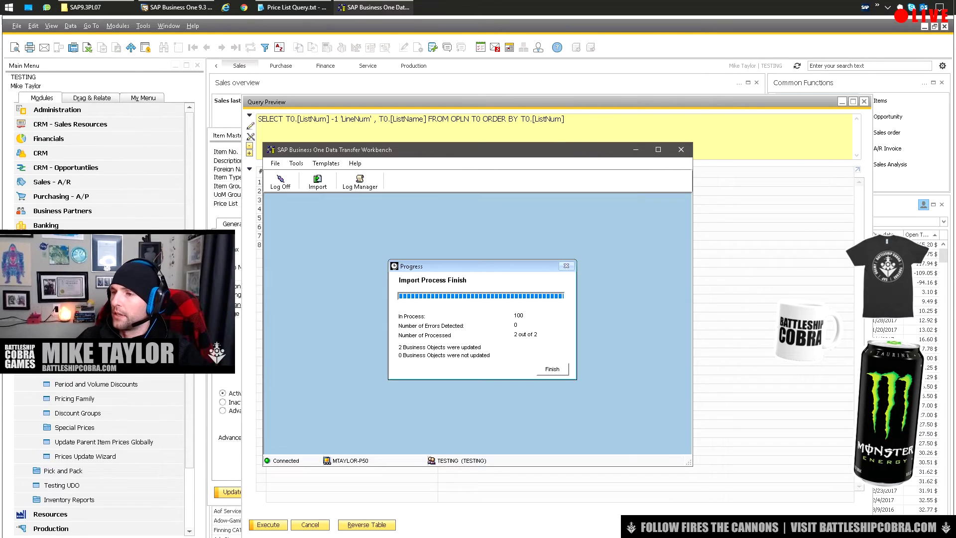
pyautogui.press('Return')
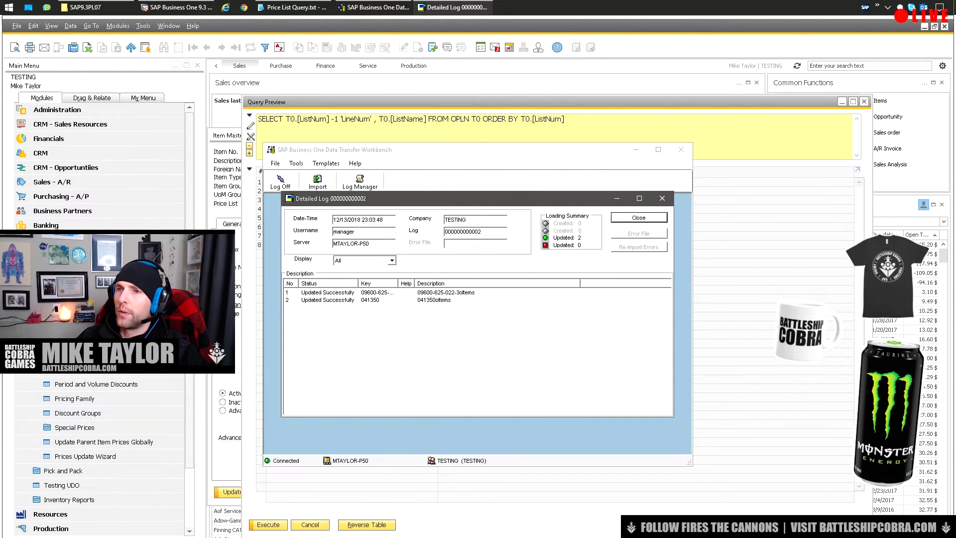
# In SAP Business One, discard unsaved edits and reload the gaming keyboard item record
pyautogui.hotkey('alt', 'Tab')
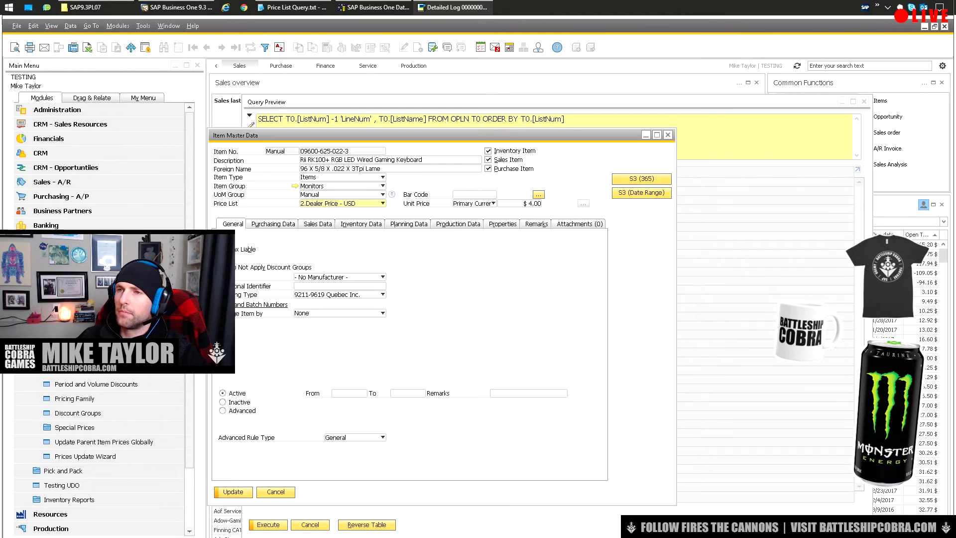
pyautogui.moveTo(299, 101); pyautogui.dragTo(379, 83)
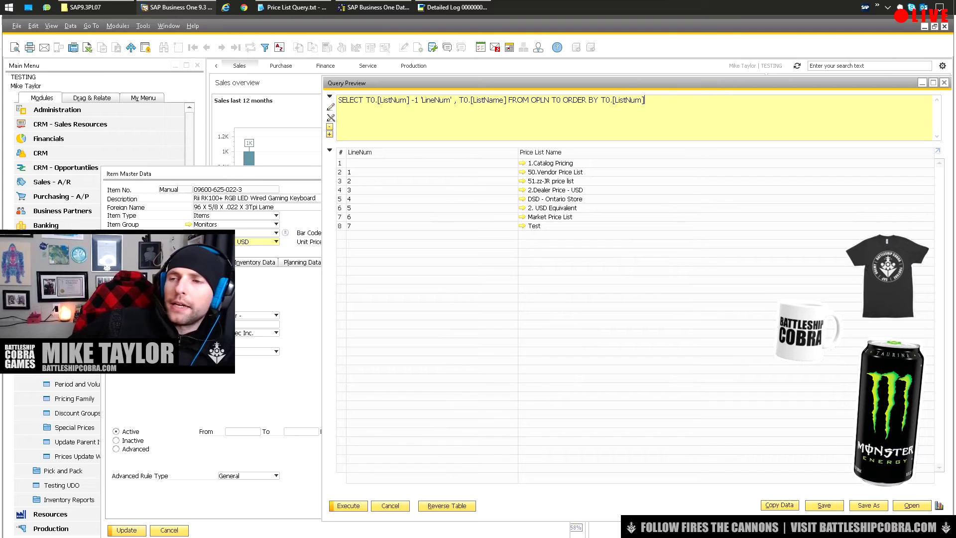
pyautogui.hotkey('ctrl', 'Tab')
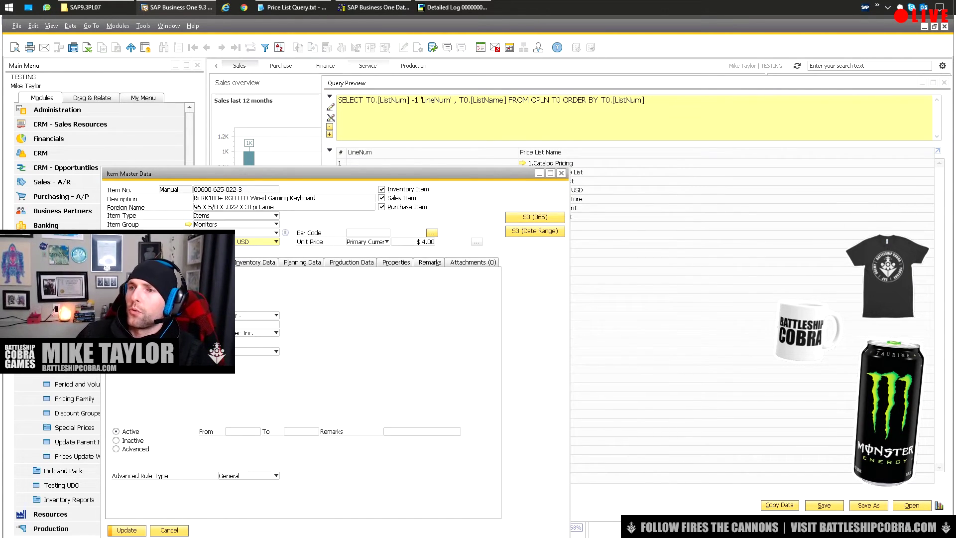
pyautogui.click(276, 224)
pyautogui.press('Escape')
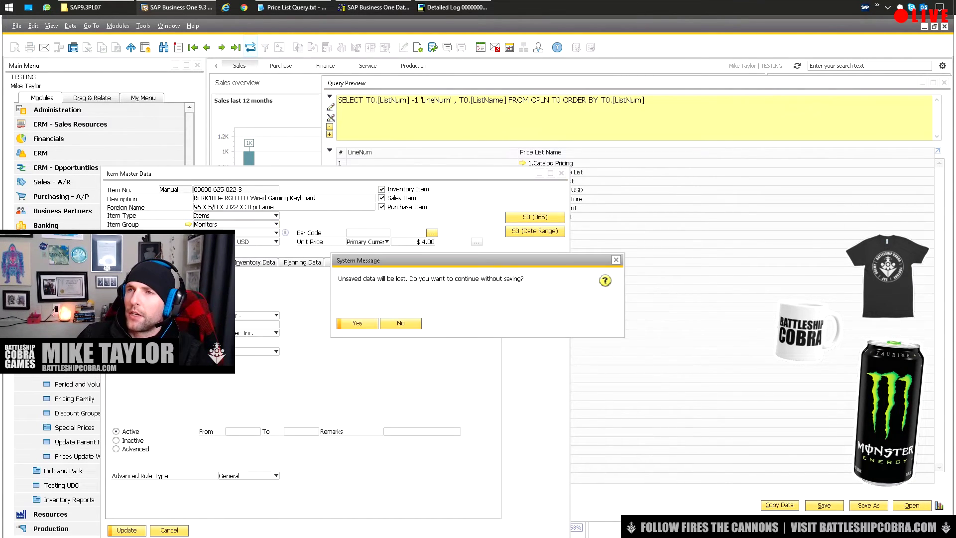
pyautogui.press('Return')
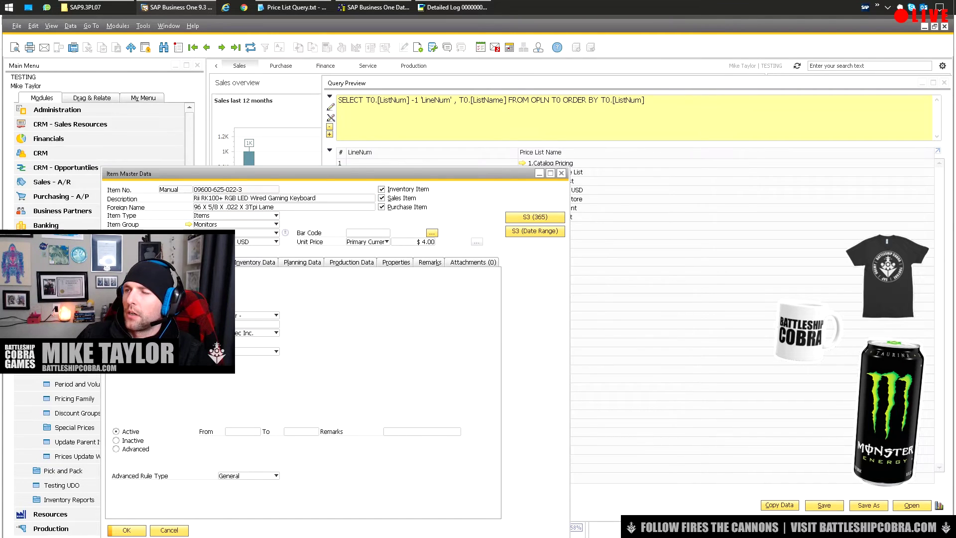
# Shrink the price list query window and place it beside the Item Master Data record
pyautogui.hotkey('ctrl', 'Tab')
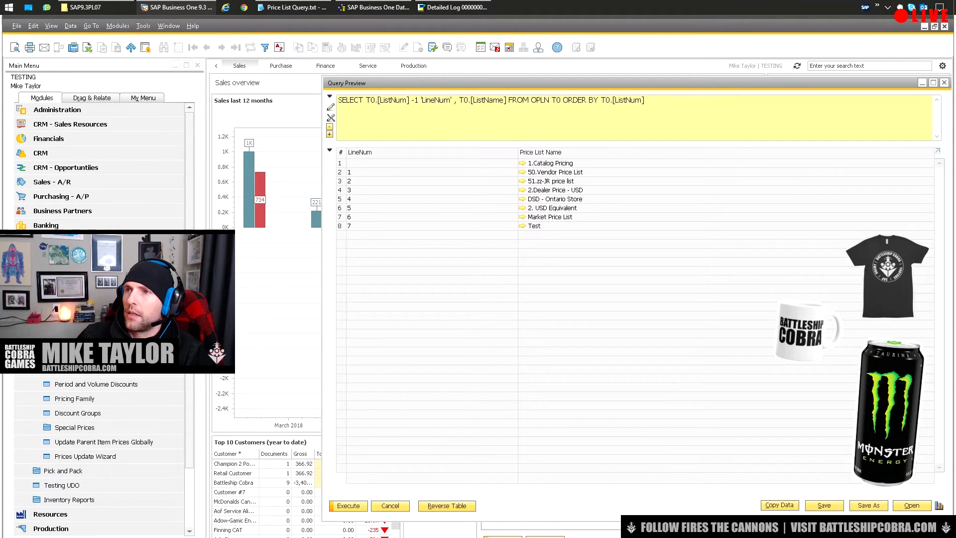
pyautogui.moveTo(448, 83); pyautogui.dragTo(165, 95)
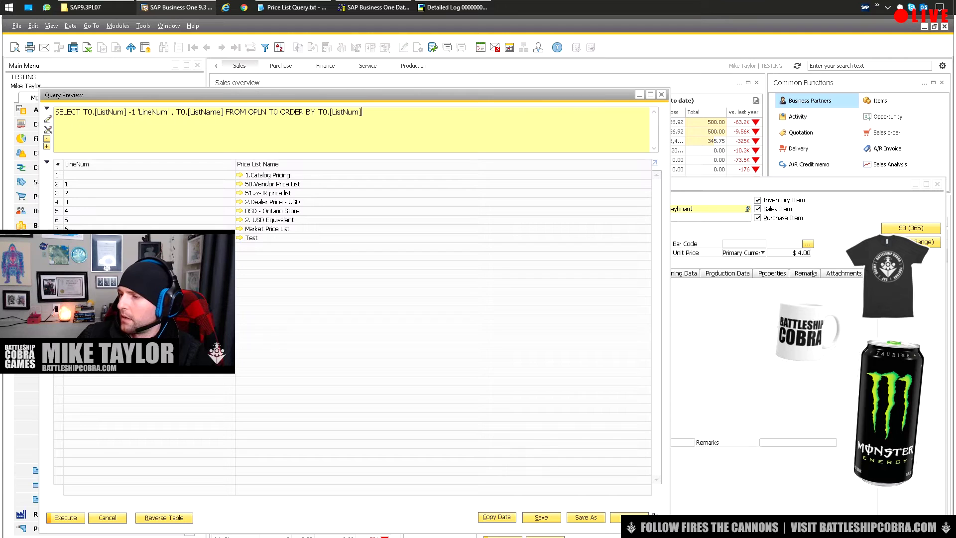
pyautogui.moveTo(670, 533); pyautogui.dragTo(359, 421)
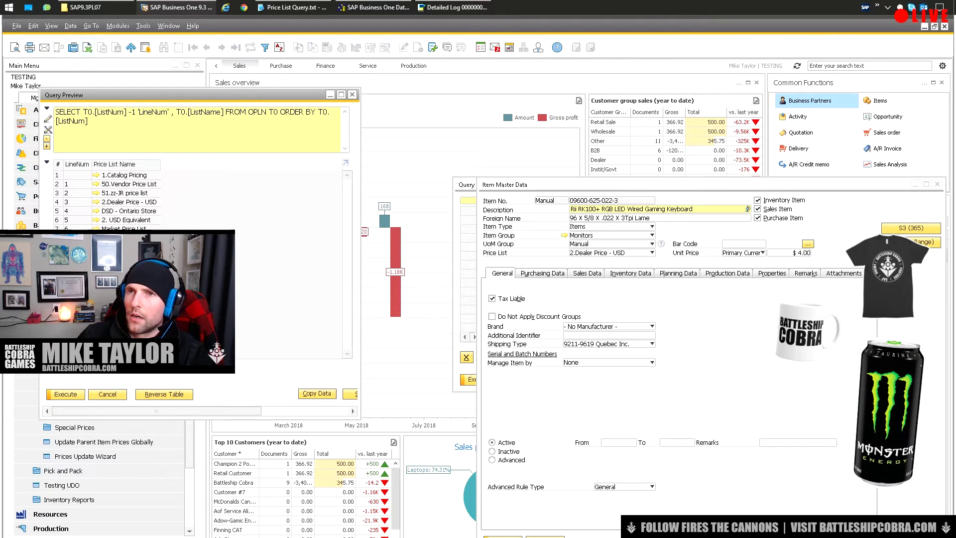
pyautogui.moveTo(548, 184); pyautogui.dragTo(272, 100)
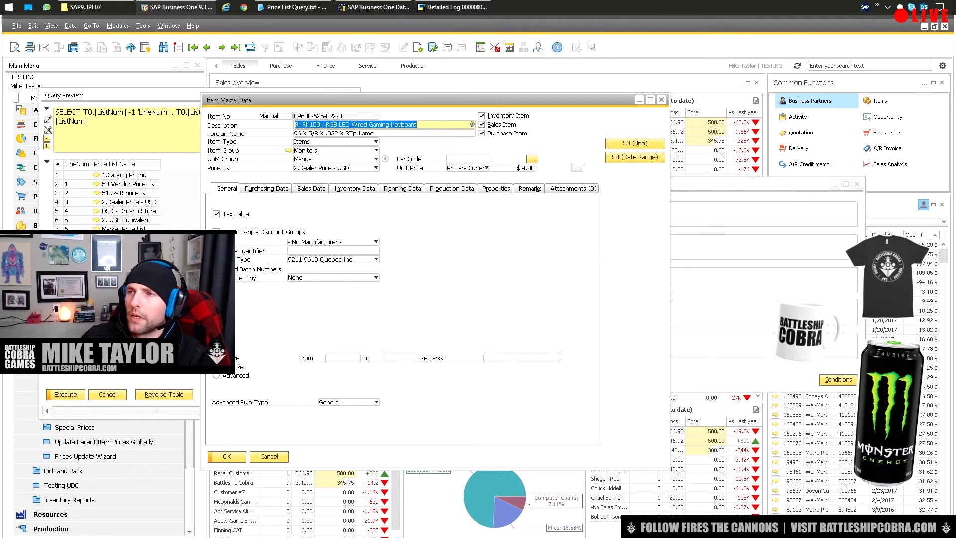
pyautogui.click(376, 167)
pyautogui.click(319, 177)
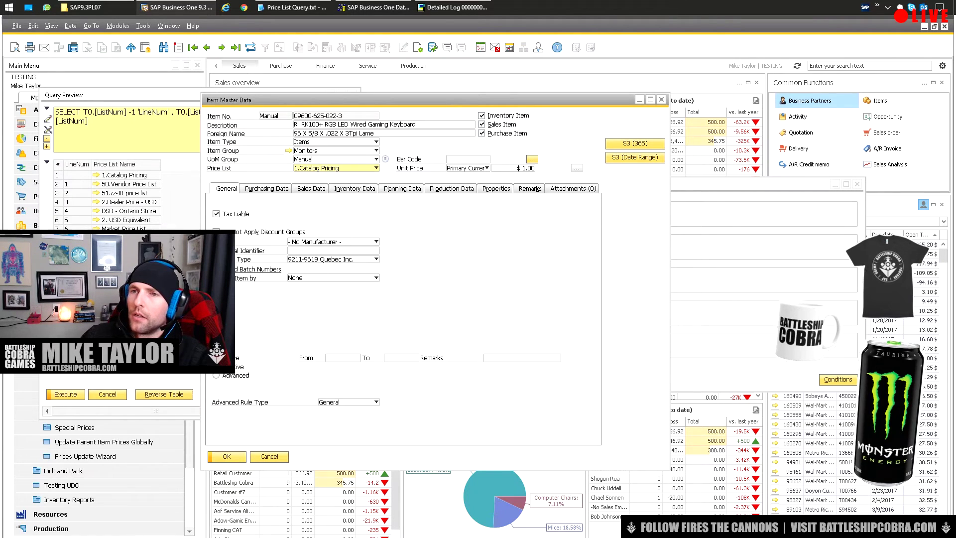
pyautogui.click(334, 168)
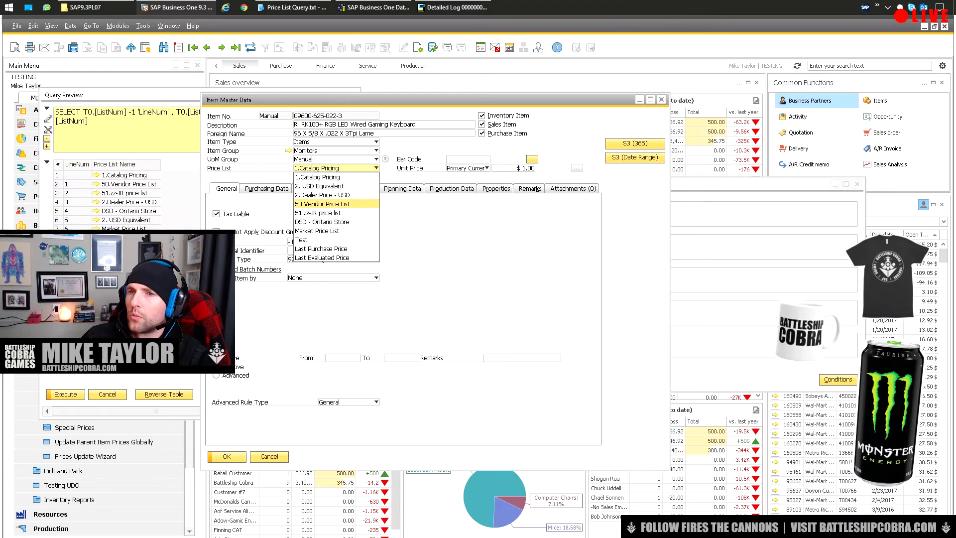
pyautogui.click(322, 203)
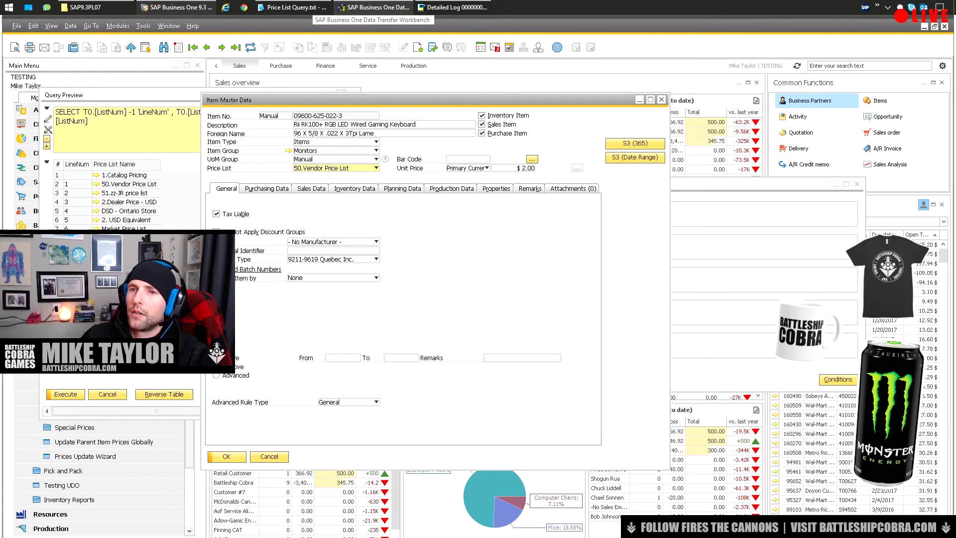
pyautogui.hotkey('alt', 'Down')
pyautogui.press('Down')
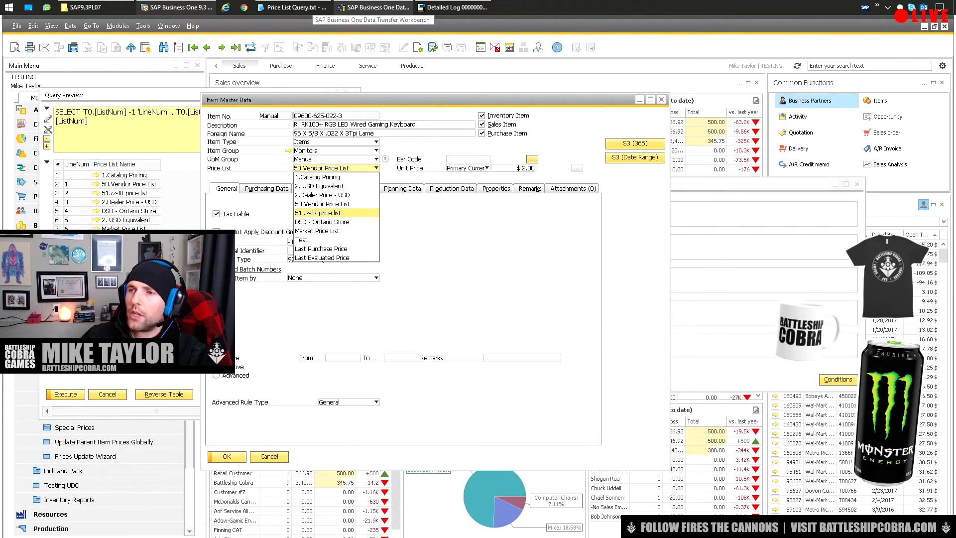
pyautogui.press('Return')
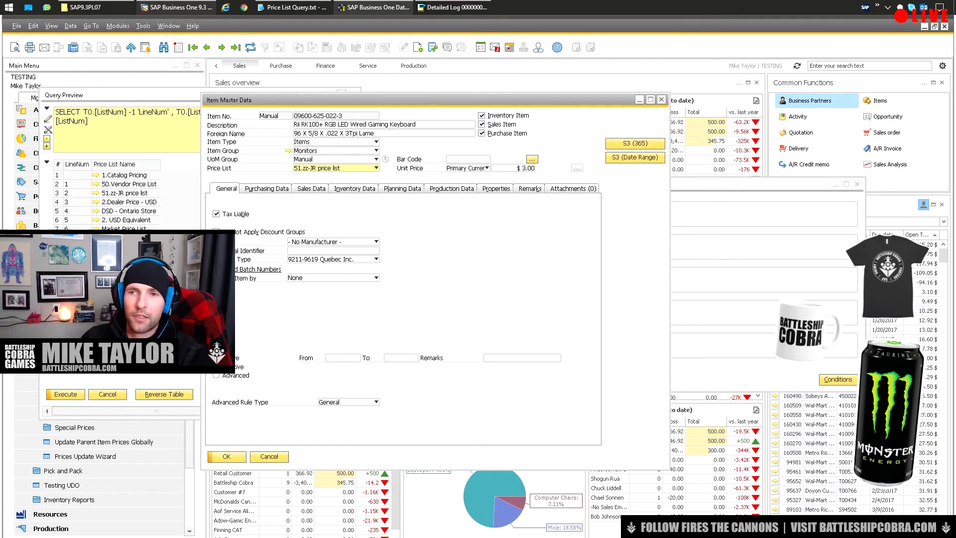
pyautogui.press('Down')
pyautogui.press('Up')
pyautogui.press('Up')
pyautogui.press('Up')
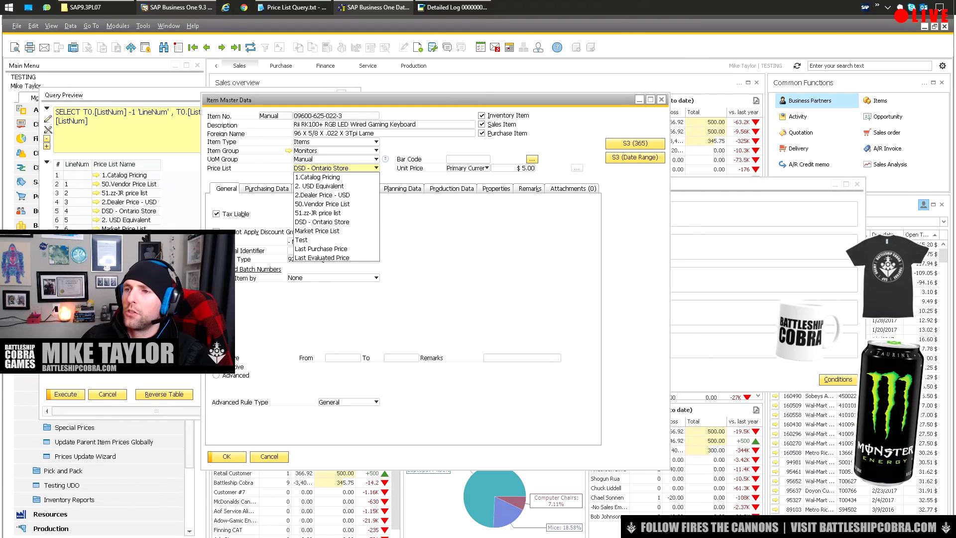
pyautogui.press('Return')
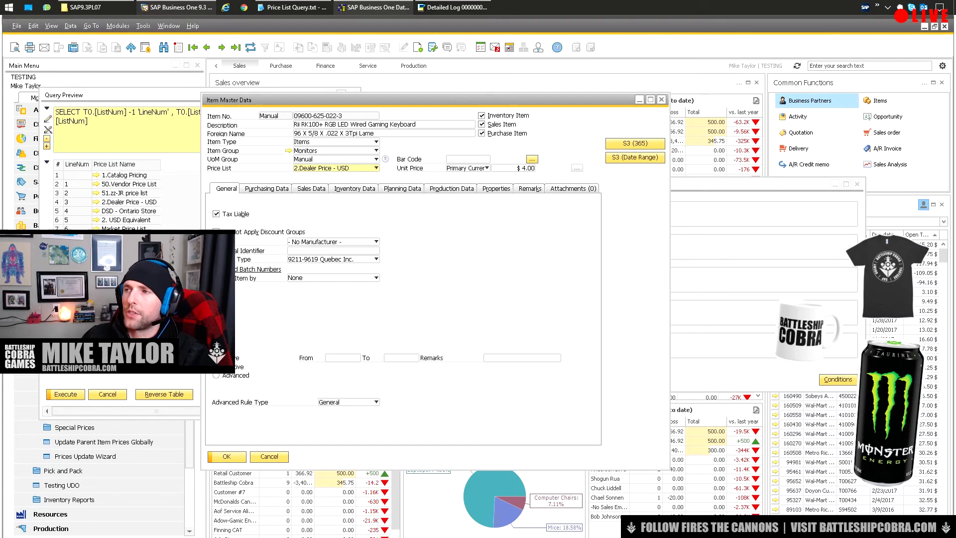